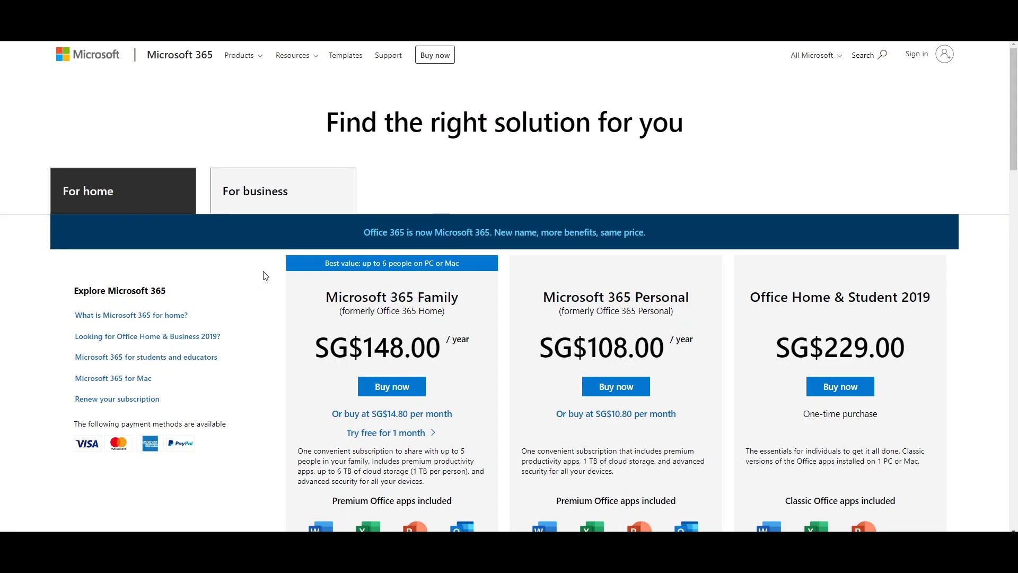
Highlight the Family plan's 6 TB of cloud storage, then start a Speedtest run
scroll(265, 276, "down", 4)
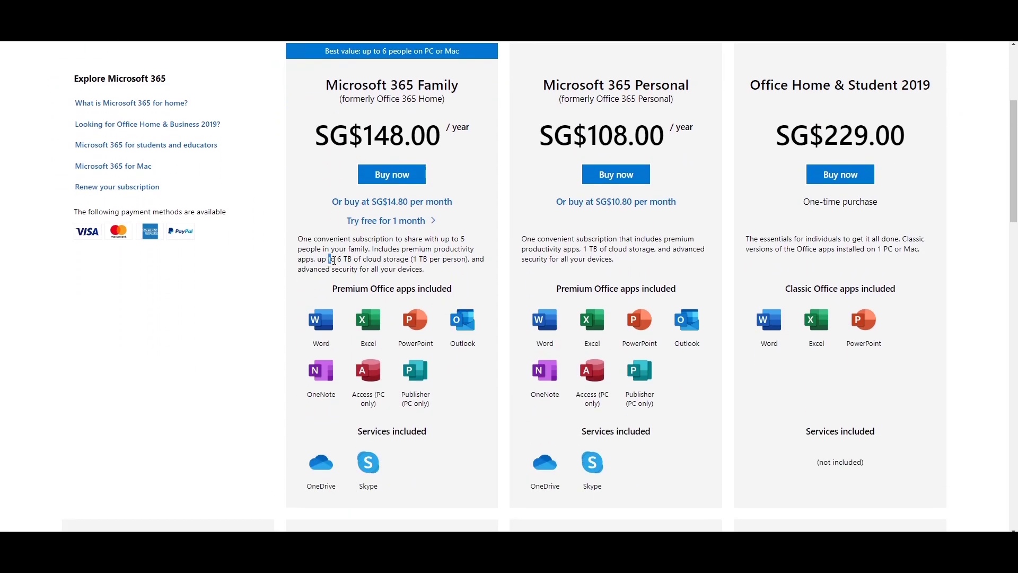
left_click_drag(333, 259, 468, 256)
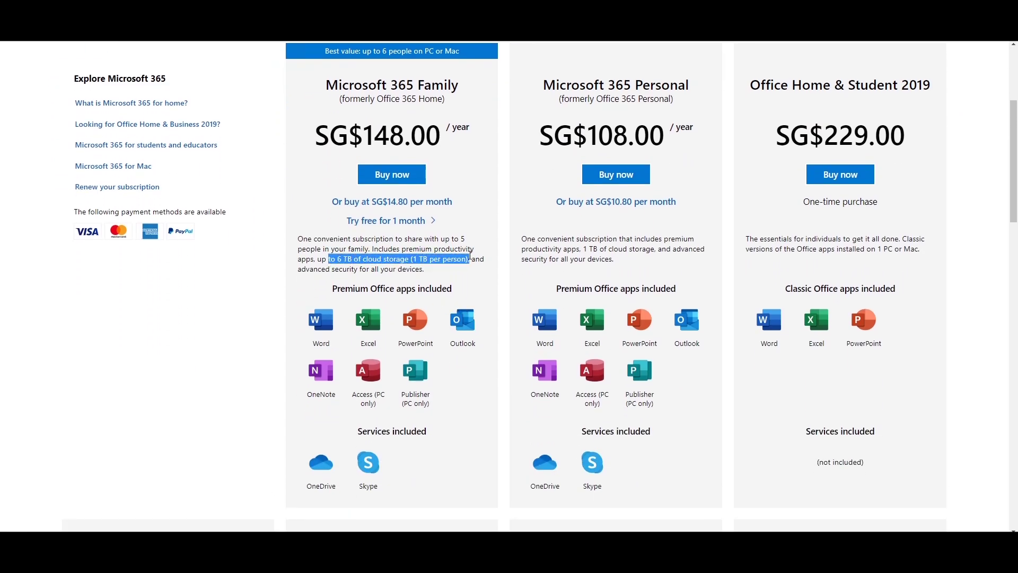
left_click(520, 212)
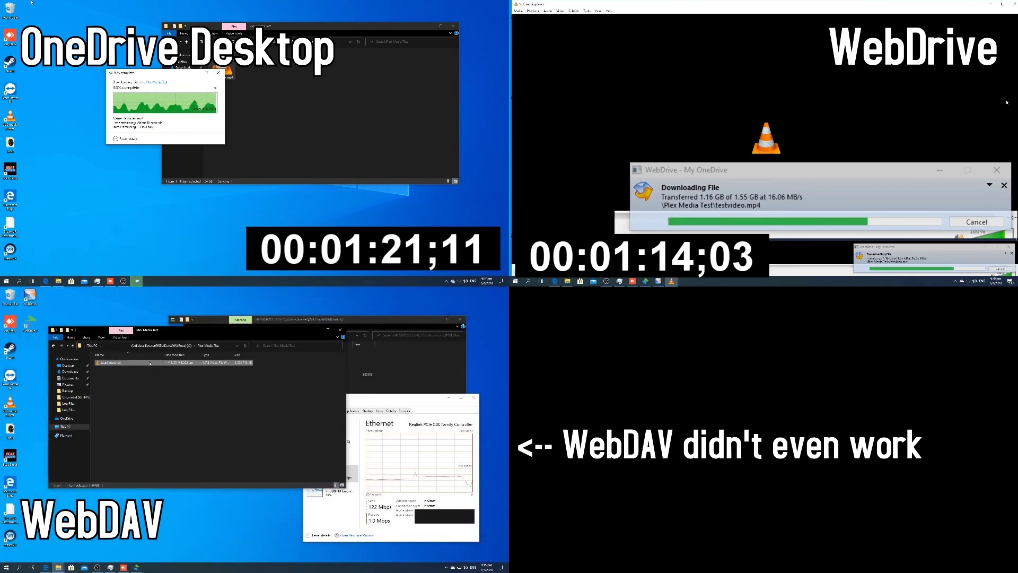
Play testvideo.mp4 from the WebDAV drive in Windows Media Player
right_click(150, 363)
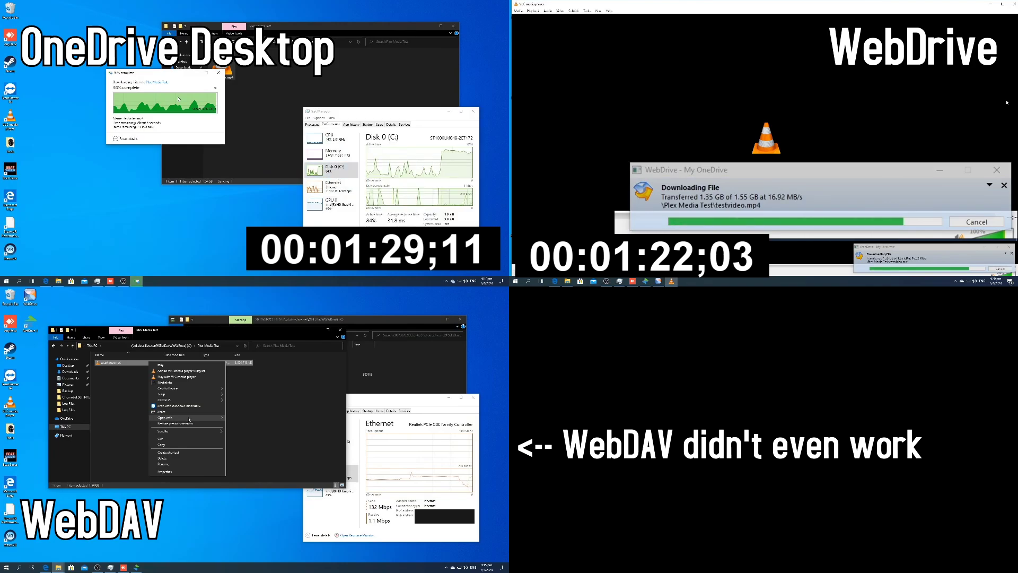
mouse_move(165, 417)
left_click(247, 435)
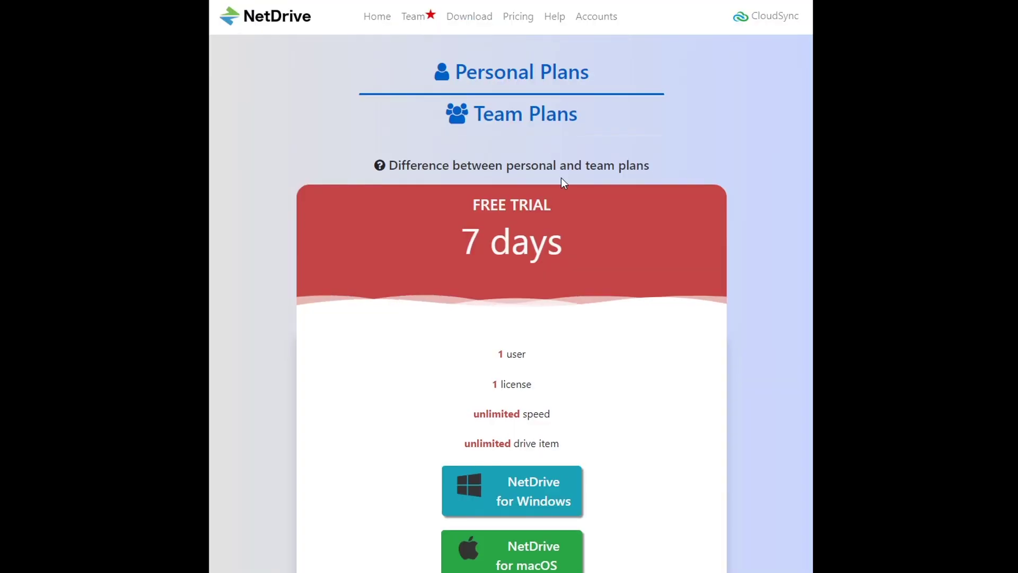
Scroll through and highlight NetDrive's pricing plans
scroll(561, 177, "down", 8)
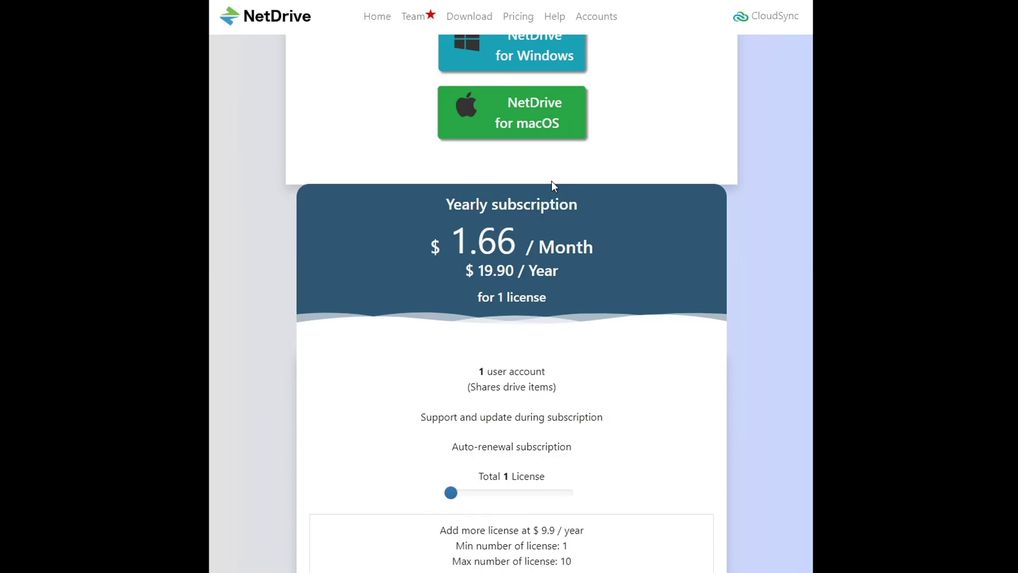
left_click_drag(551, 182, 577, 275)
scroll(577, 268, "down", 10)
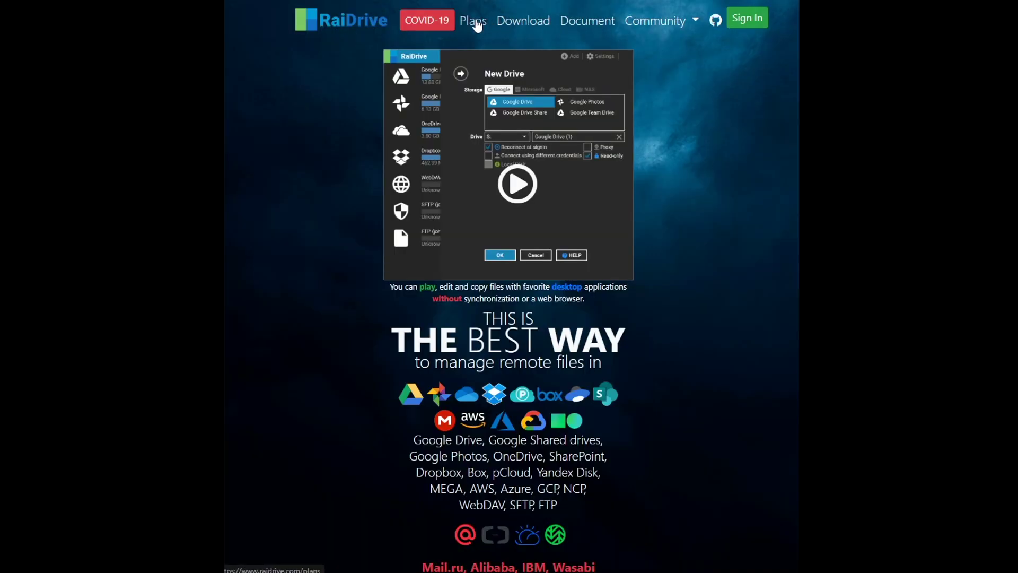
Show RaiDrive's free Standard plan, then download the Plex Media Server Windows installer
left_click(476, 22)
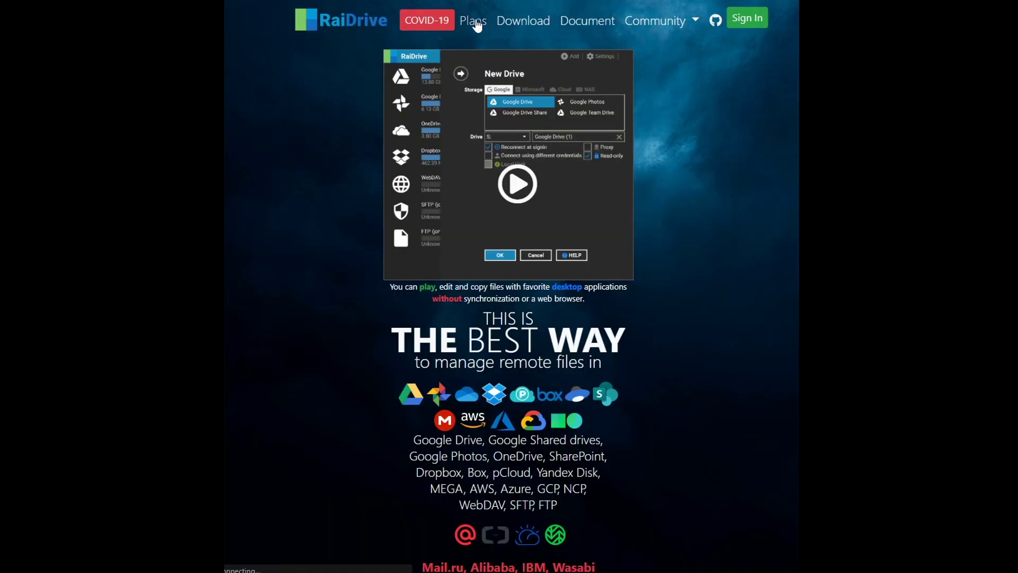
scroll(302, 122, "down", 2)
scroll(302, 125, "down", 1)
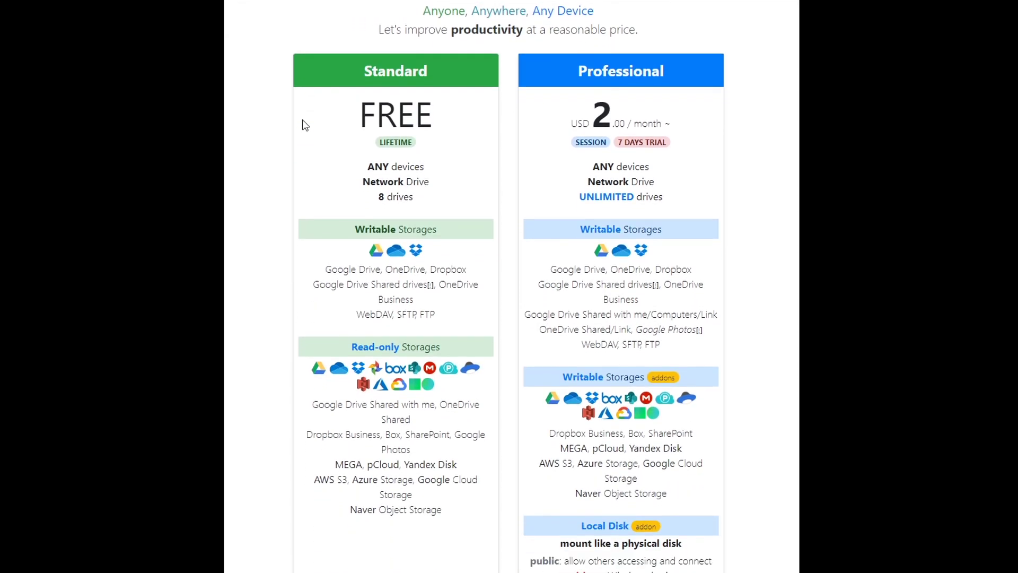
left_click_drag(333, 80, 448, 244)
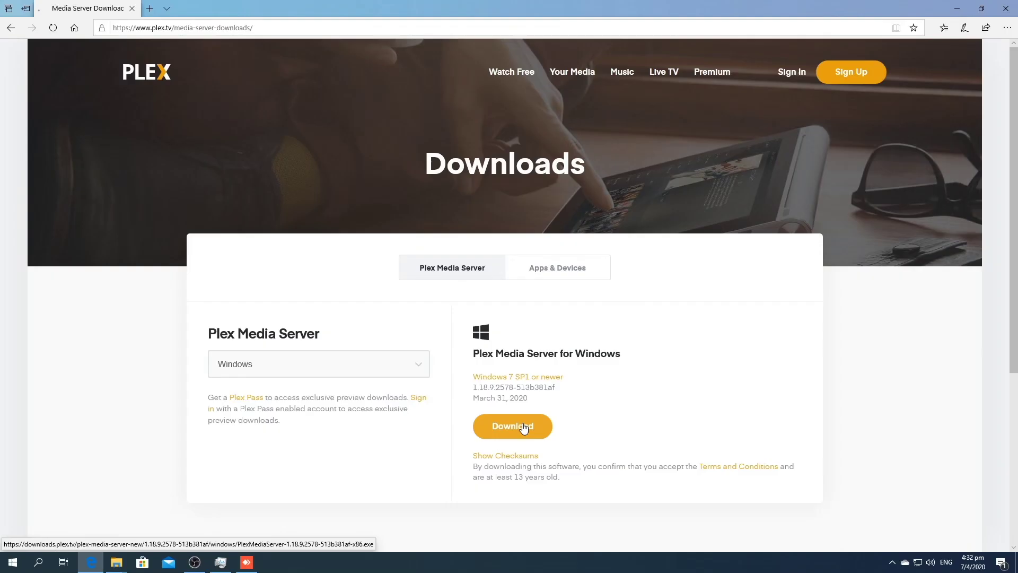
left_click(523, 424)
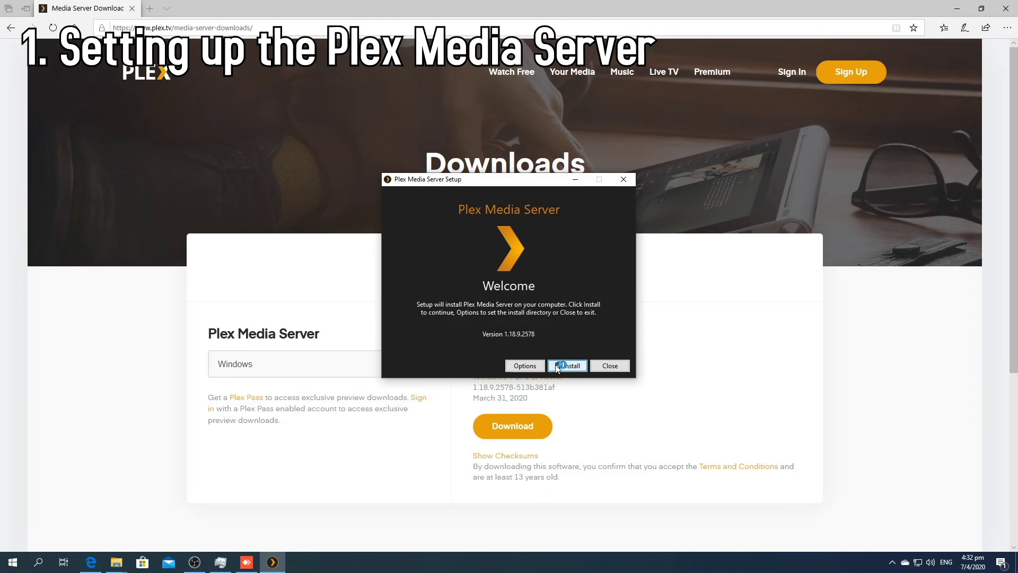
Install and launch Plex Media Server, keep the default server name, and start adding a library
left_click(565, 366)
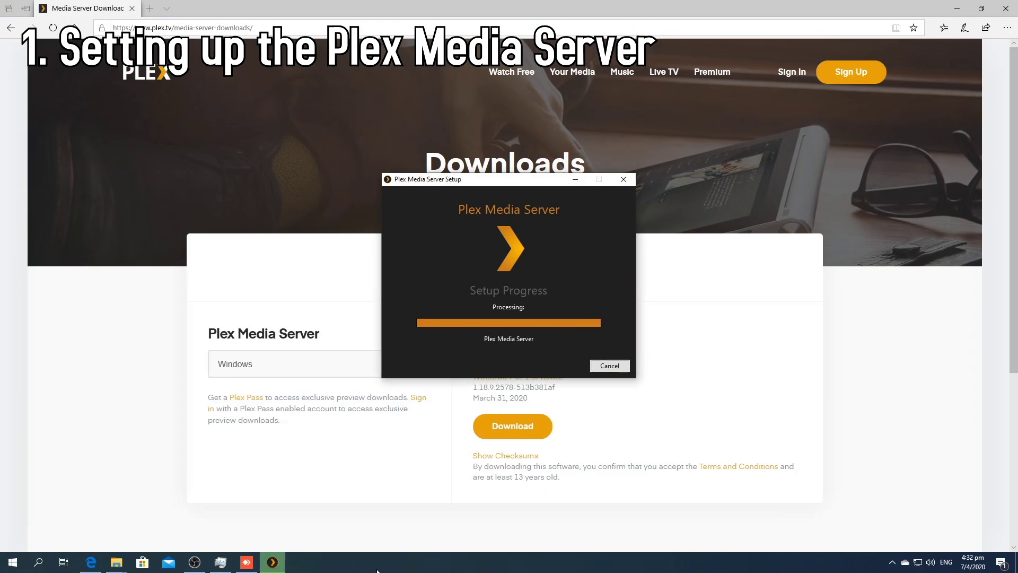
left_click(504, 311)
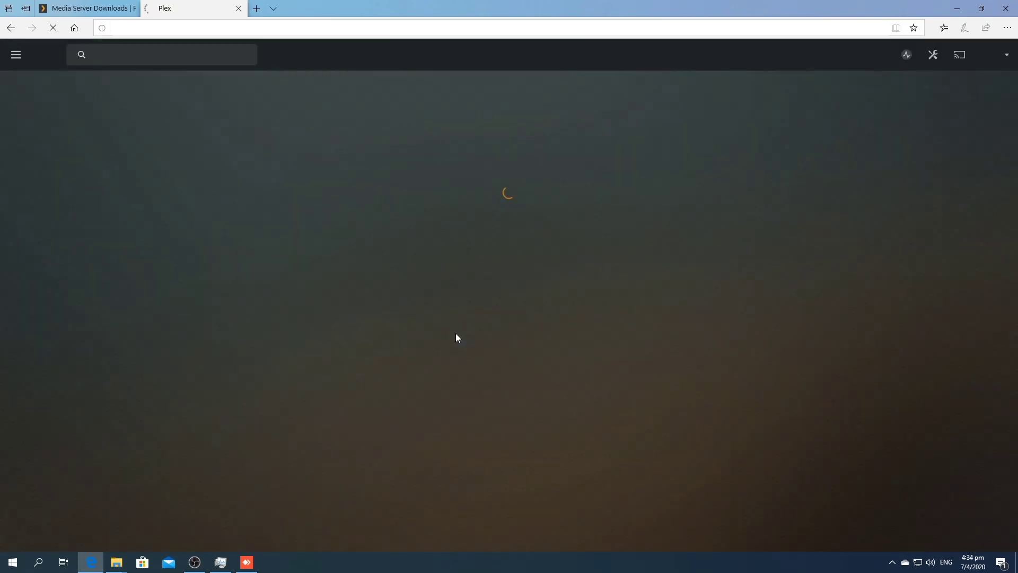
left_click(515, 354)
left_click(781, 89)
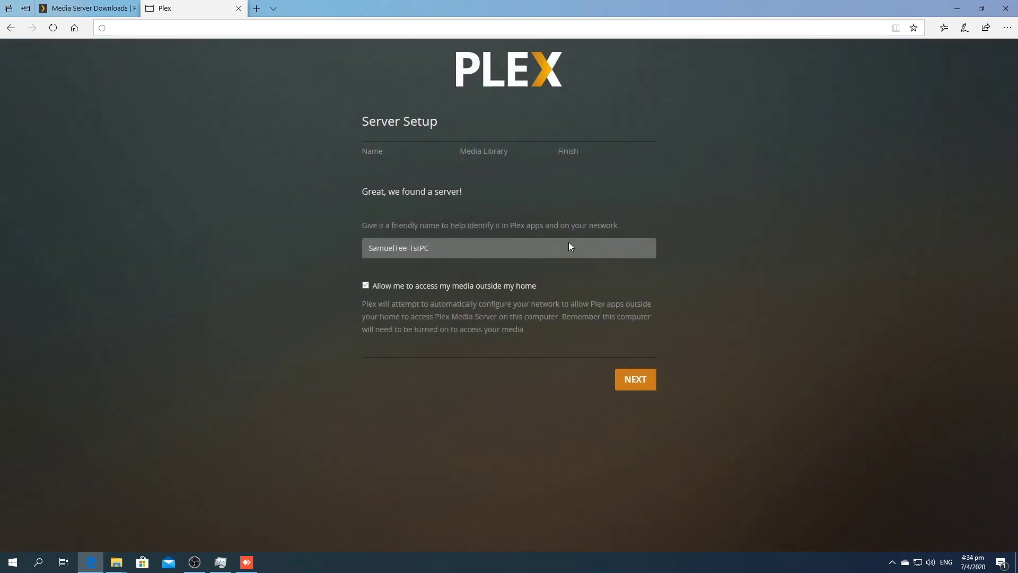
left_click(631, 376)
left_click(508, 259)
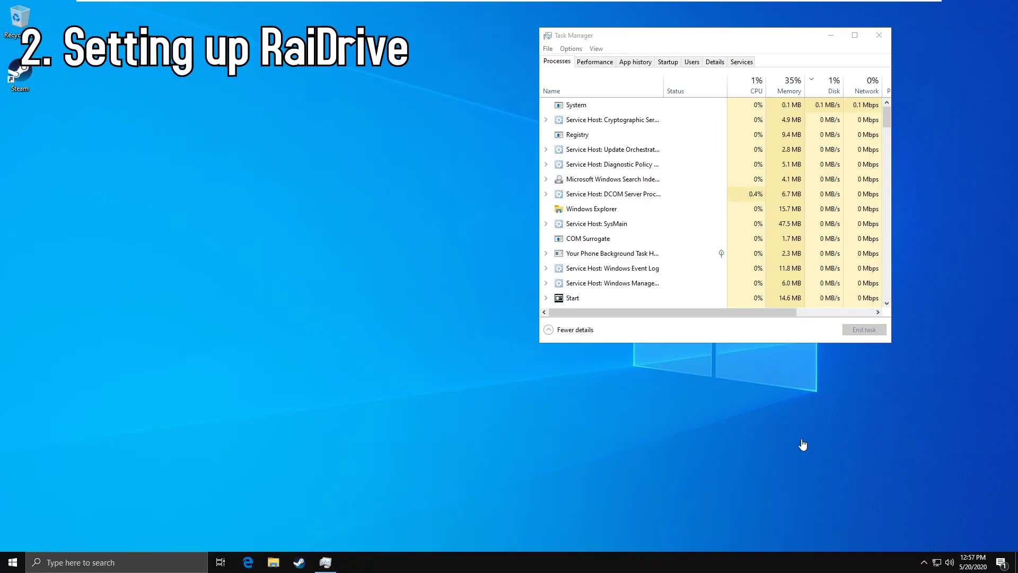
Search 'raidrive' in Edge and download RaiDrive from the Softpedia mirror
left_click(248, 562)
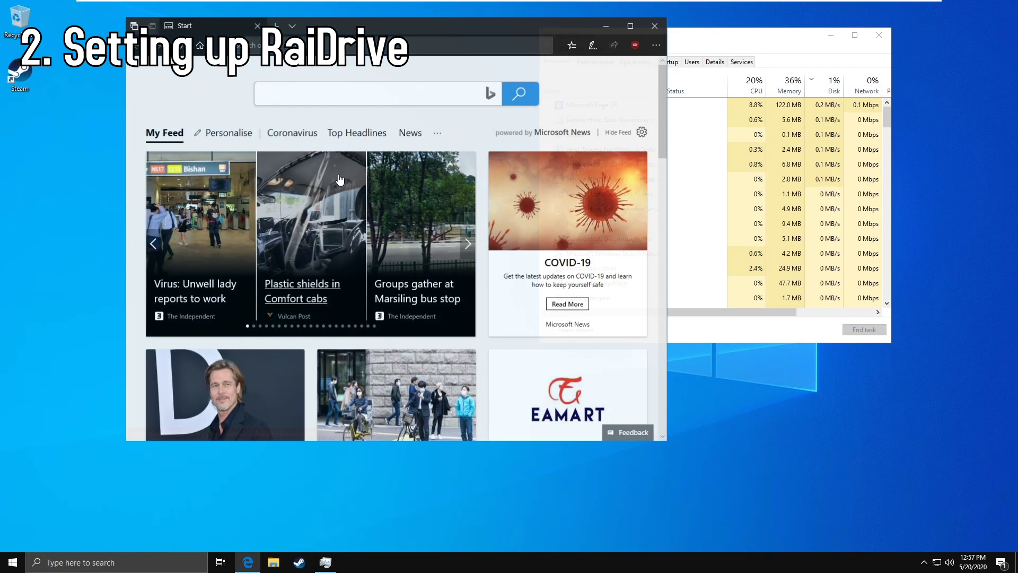
type("raidrive")
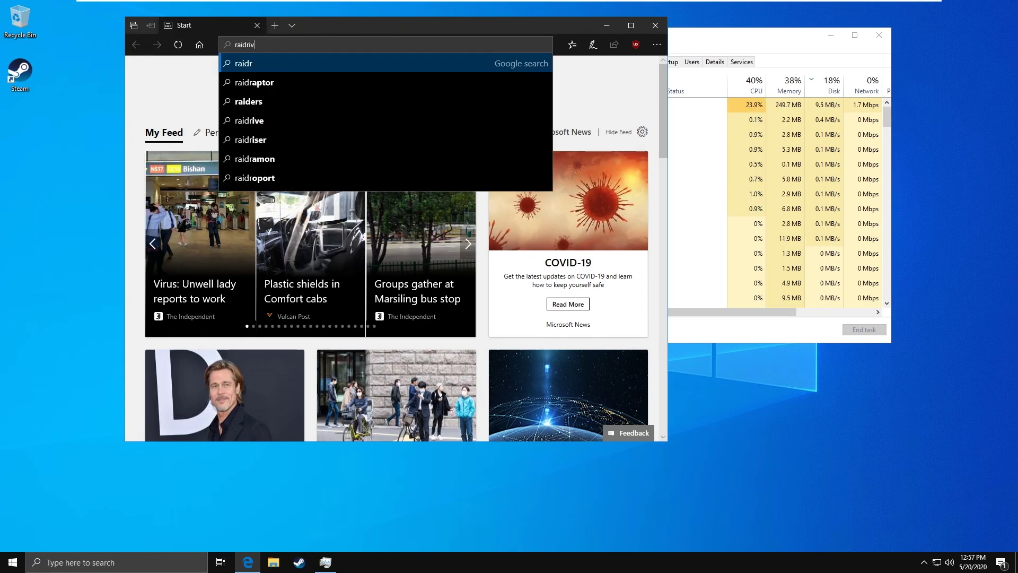
key("Return")
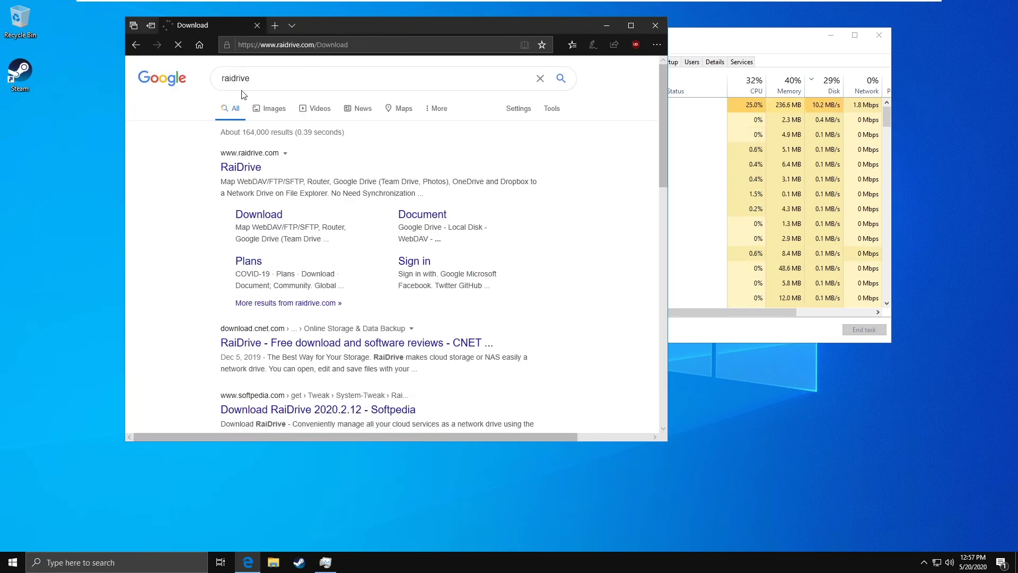
double_click(304, 26)
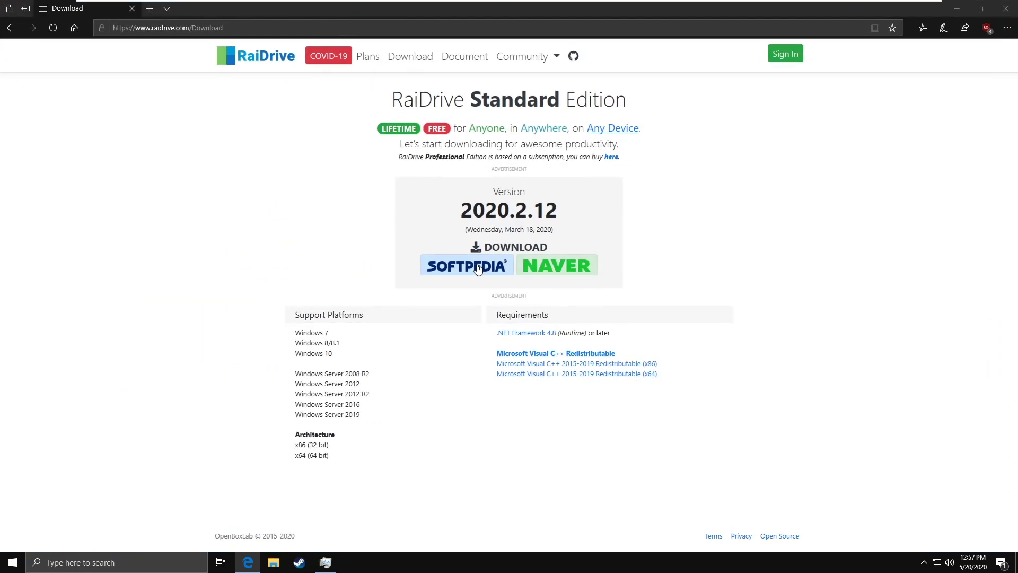
left_click(462, 269)
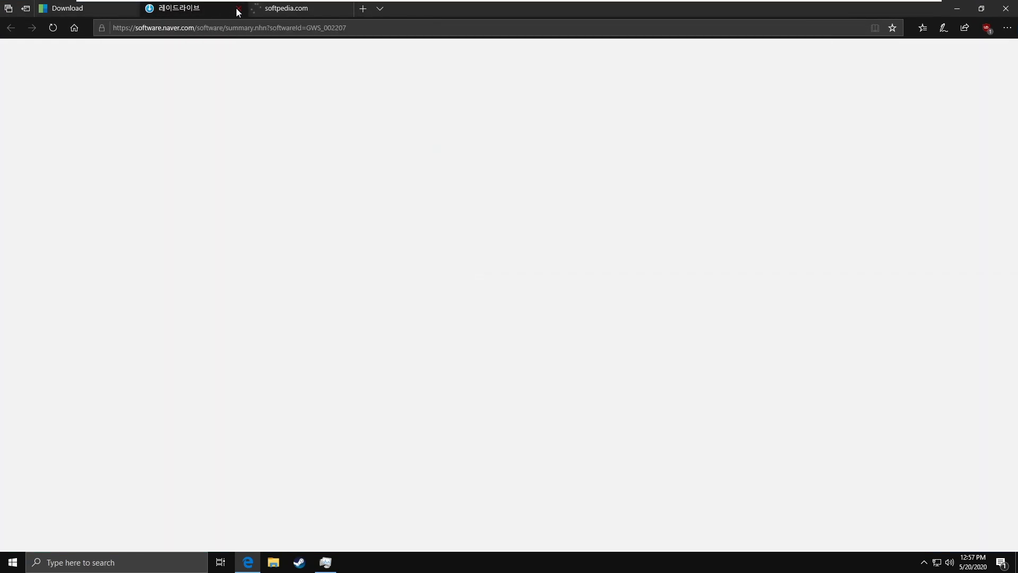
left_click(238, 9)
left_click(556, 292)
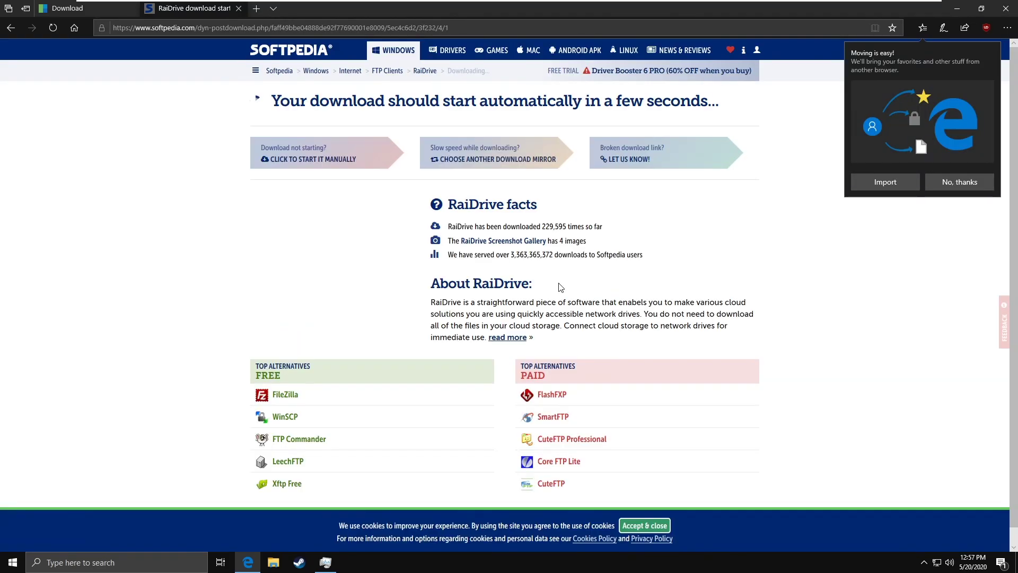
Run the RaiDrive installer, approving its changes and driver, and finish setup
left_click(530, 536)
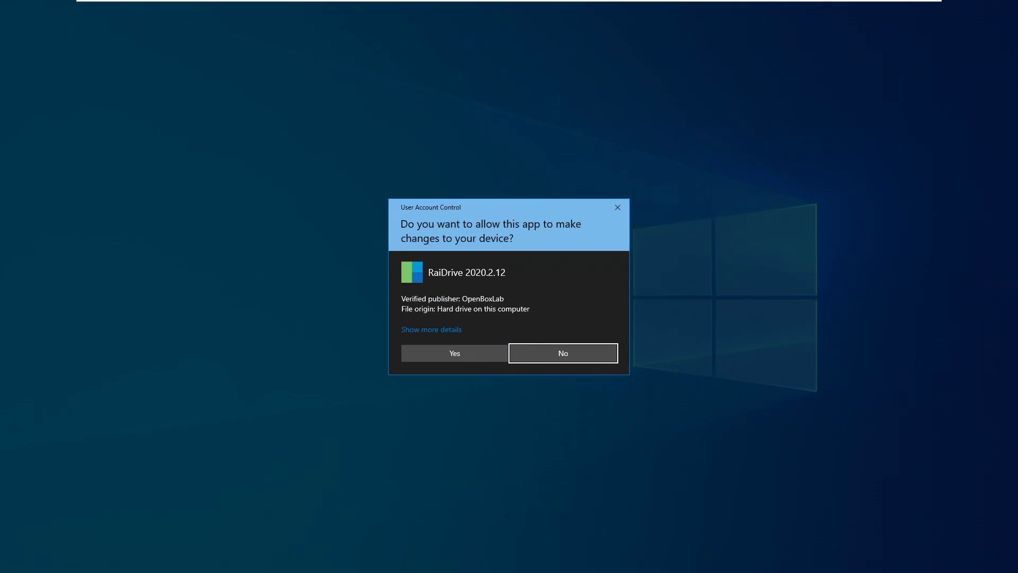
left_click(455, 354)
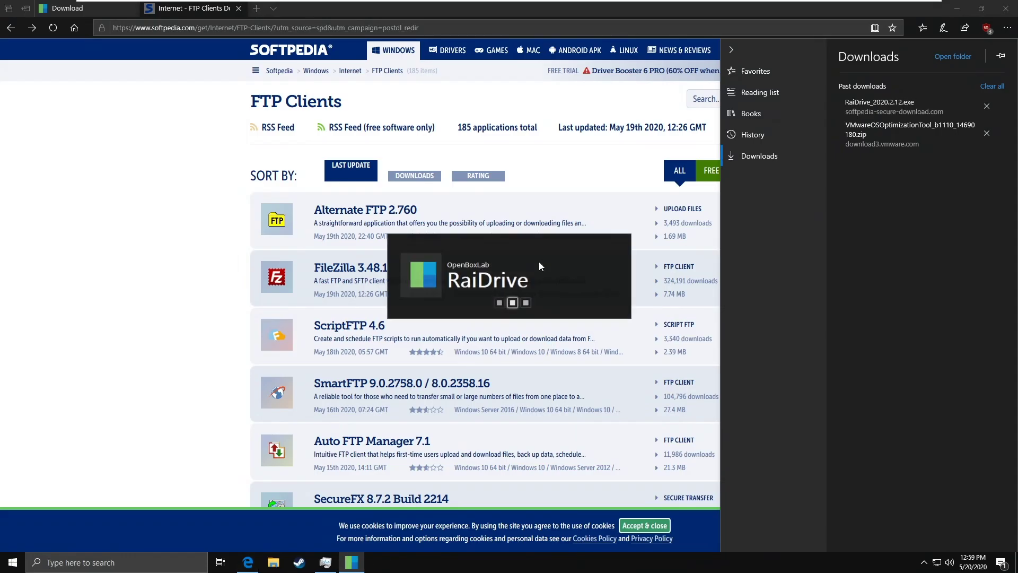
left_click(555, 281)
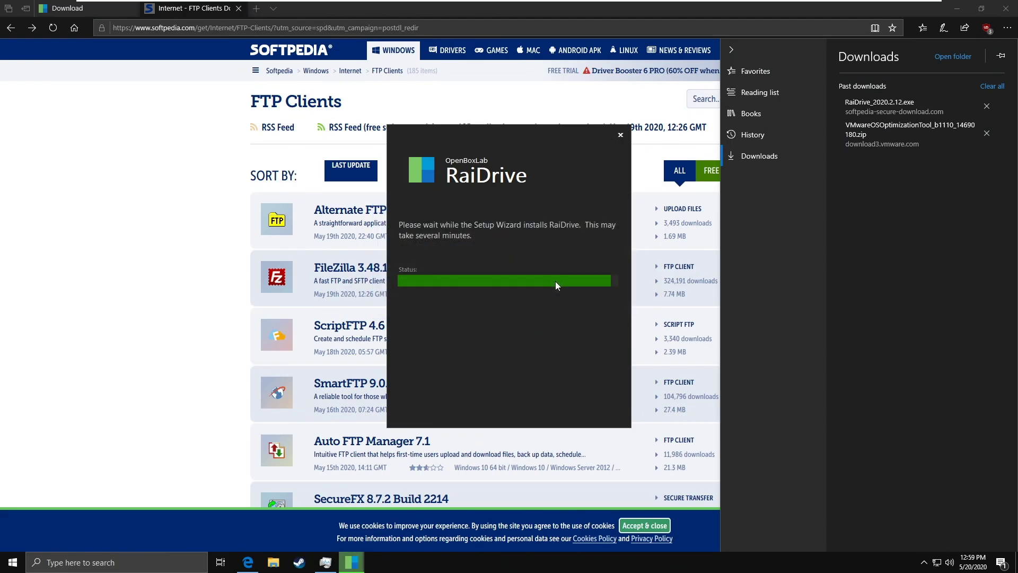
left_click(591, 343)
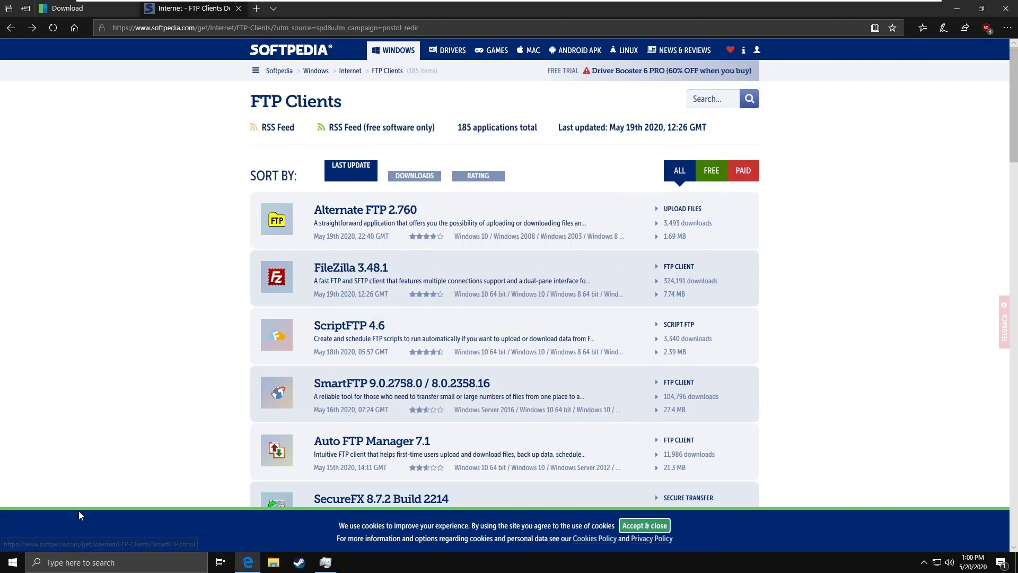
Launch RaiDrive from the Start menu and close Edge with all its tabs
left_click(13, 562)
left_click(72, 251)
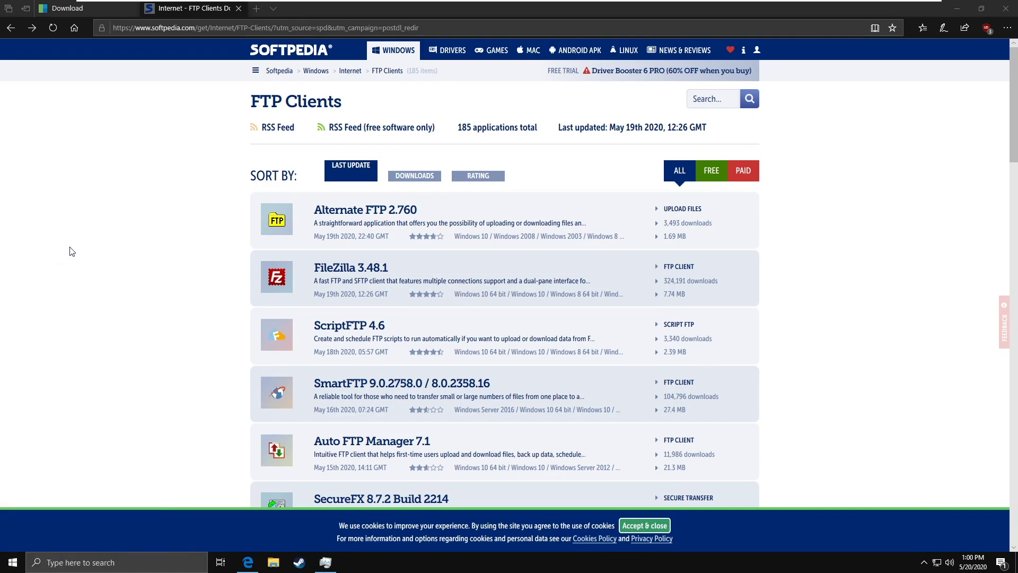
left_click(13, 562)
left_click(72, 252)
left_click(1003, 15)
left_click(446, 307)
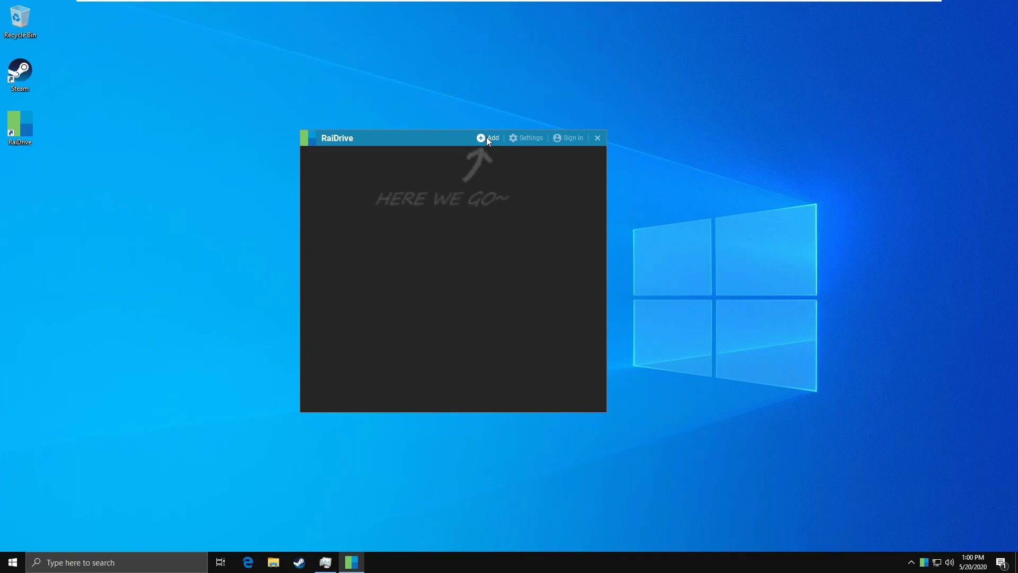
Create a OneDrive drive named Plex Media on letter Z: and begin its sign-in
left_click(486, 137)
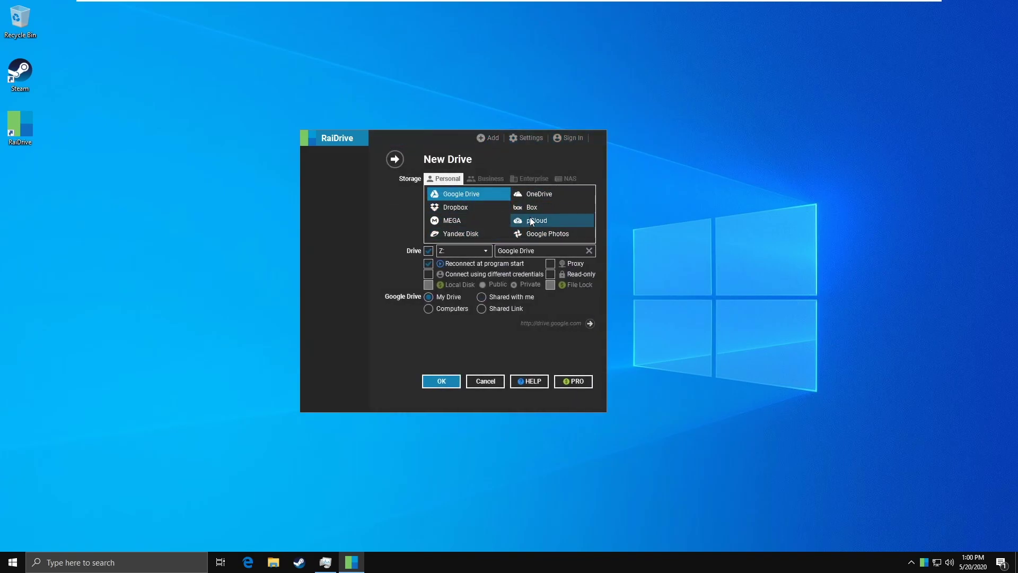
left_click(537, 196)
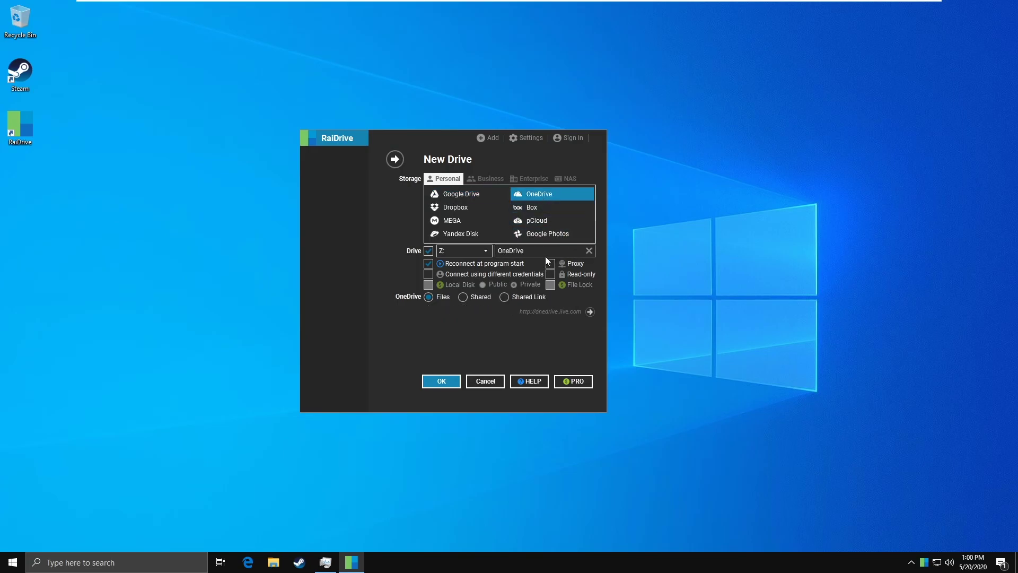
left_click(528, 247)
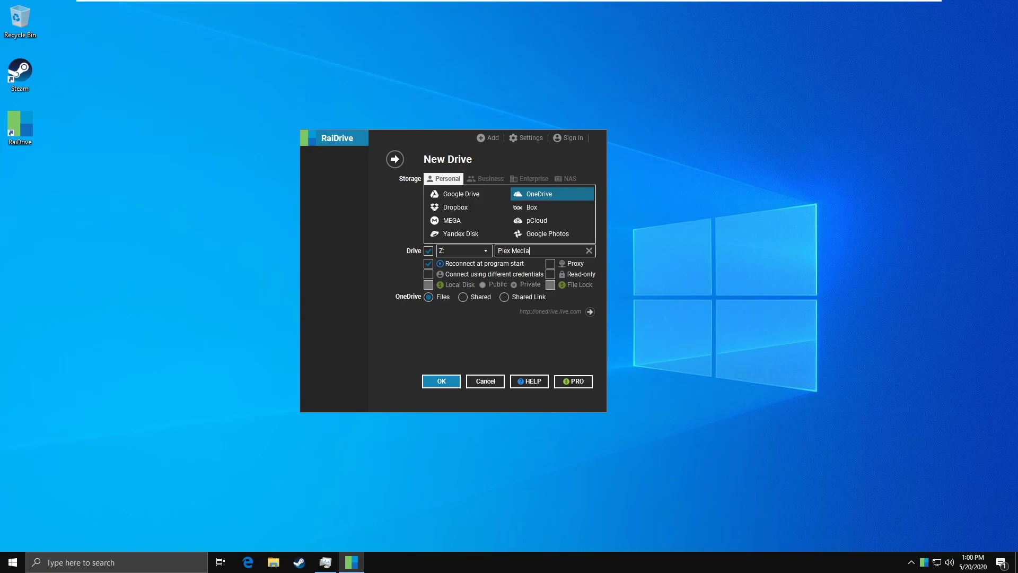
left_click(448, 251)
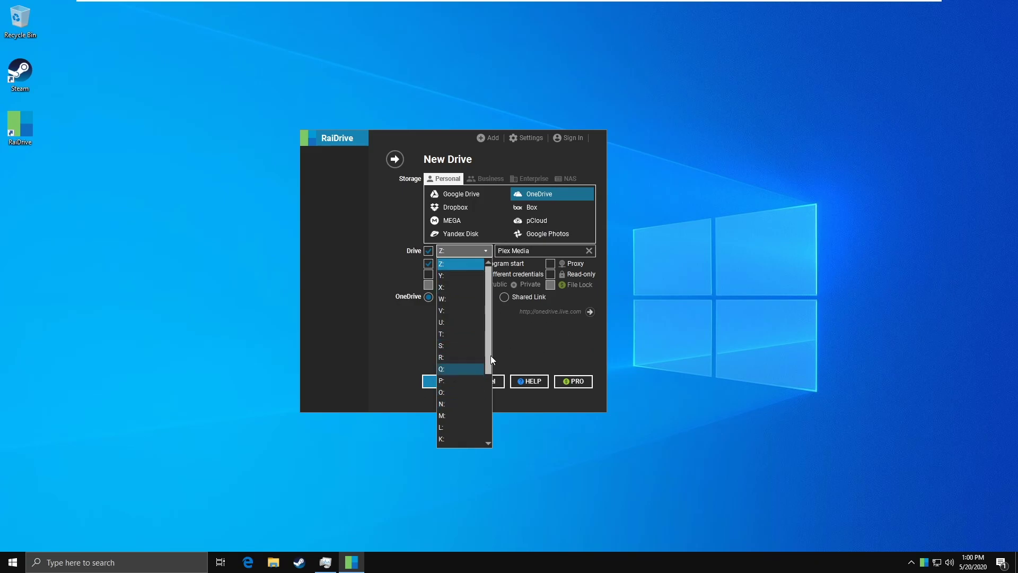
left_click(532, 337)
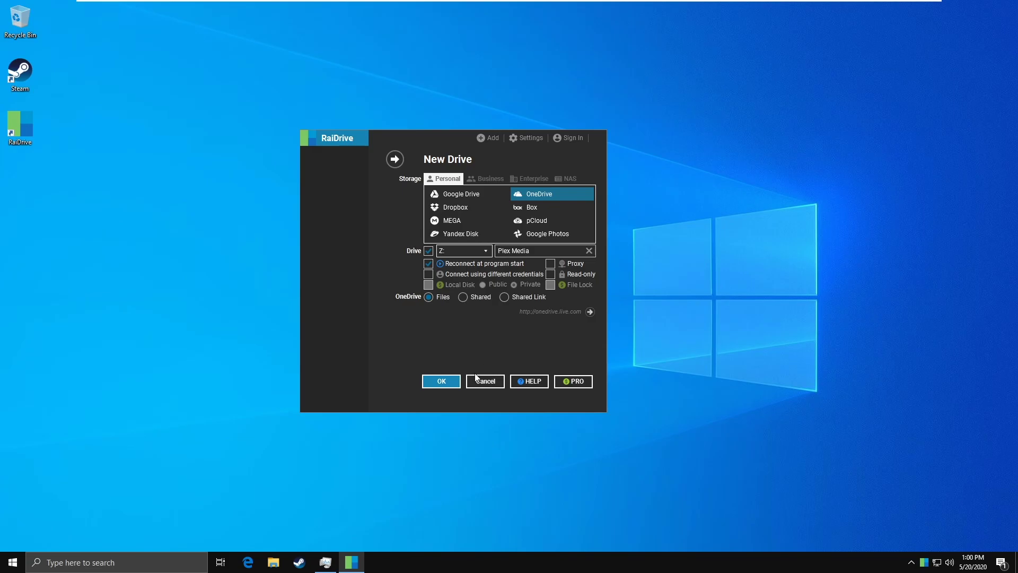
key("Return")
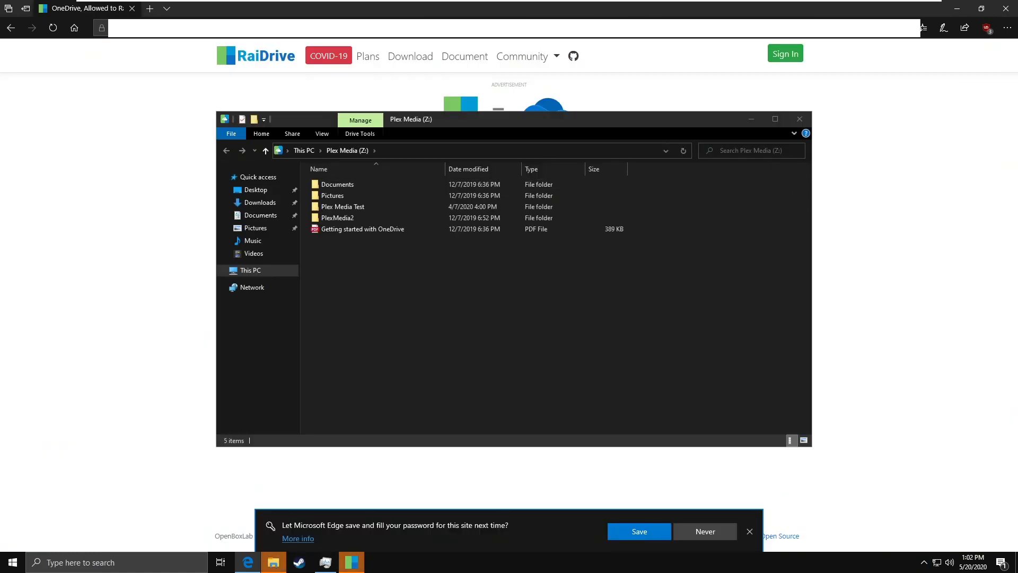
Highlight the access-allowed message and reposition the Plex Media (Z:) Explorer window
left_click(844, 191)
left_click_drag(240, 152, 411, 152)
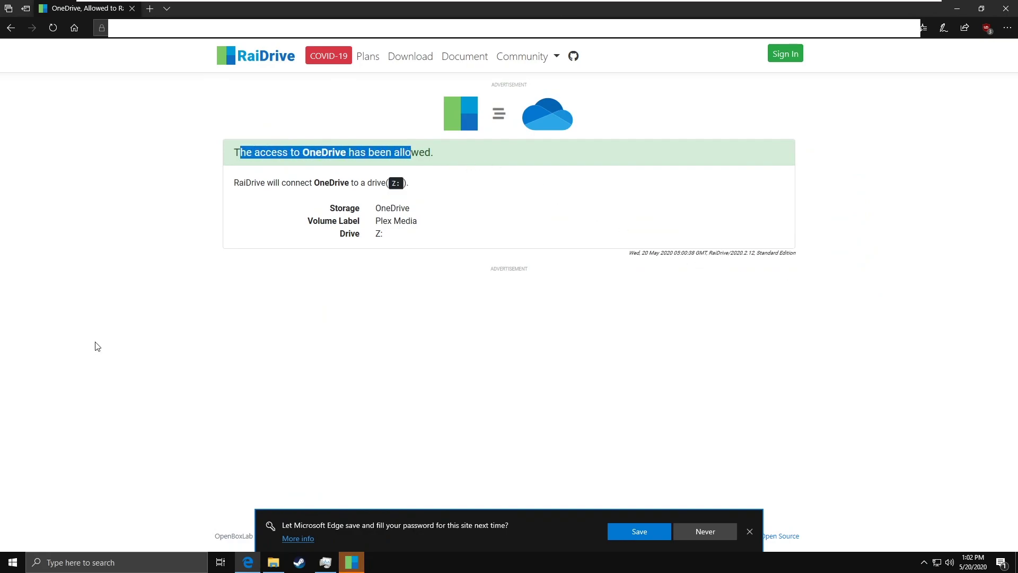
left_click(273, 562)
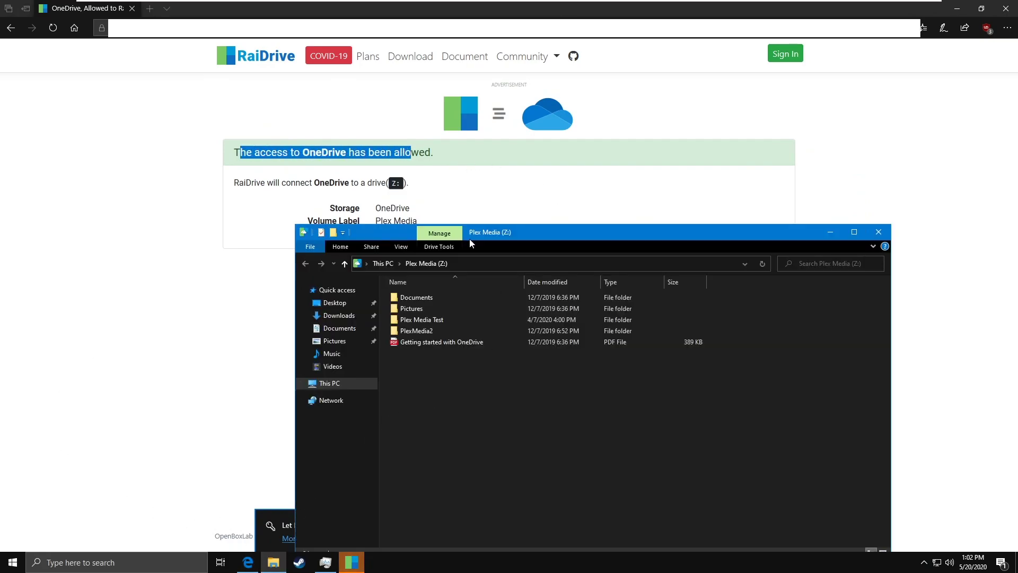
left_click_drag(469, 237, 540, 156)
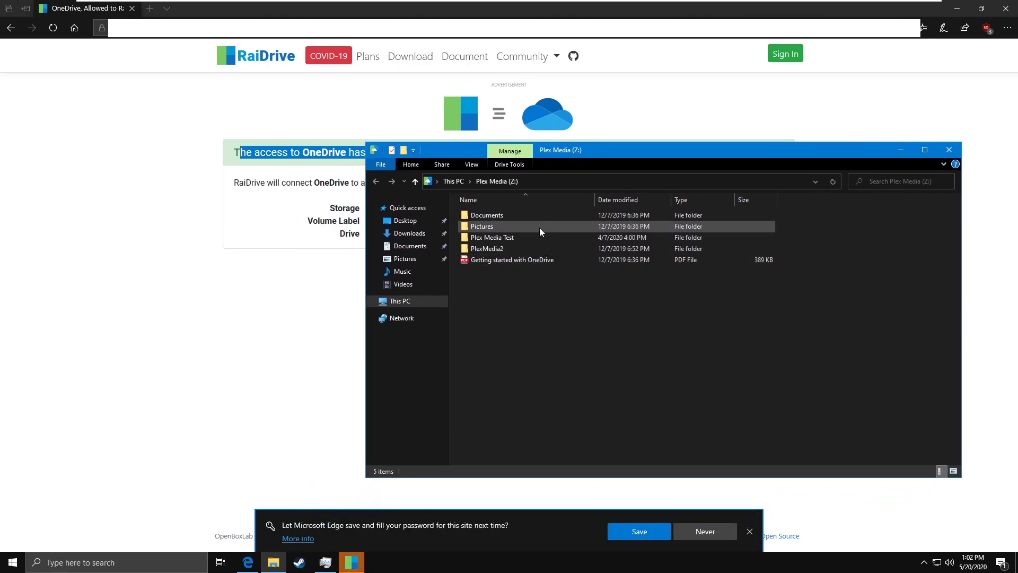
Open Plex Media Test and look at Test Video S01E01 inside the Test Video folder
left_click(515, 237)
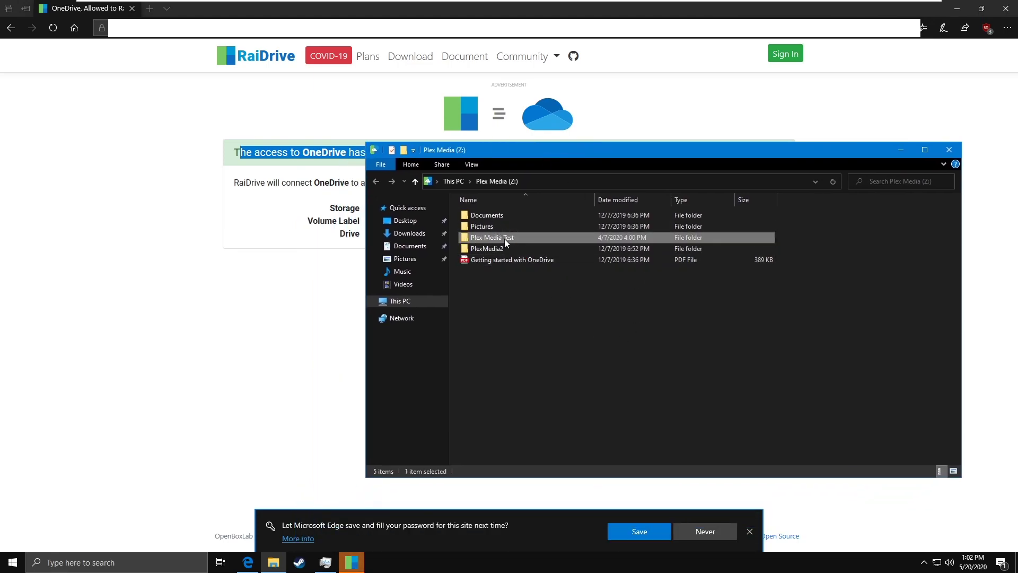
double_click(504, 238)
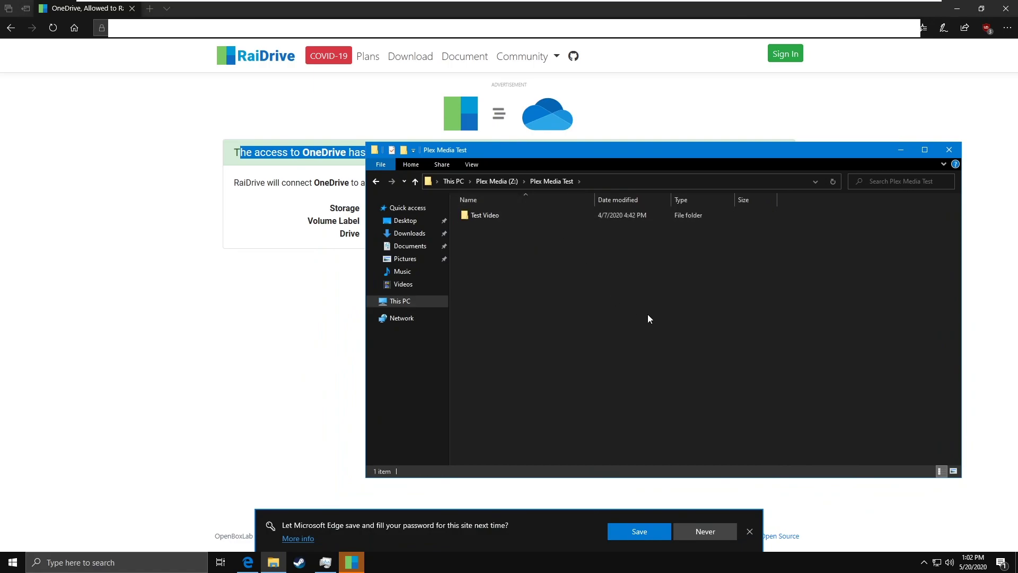
double_click(495, 212)
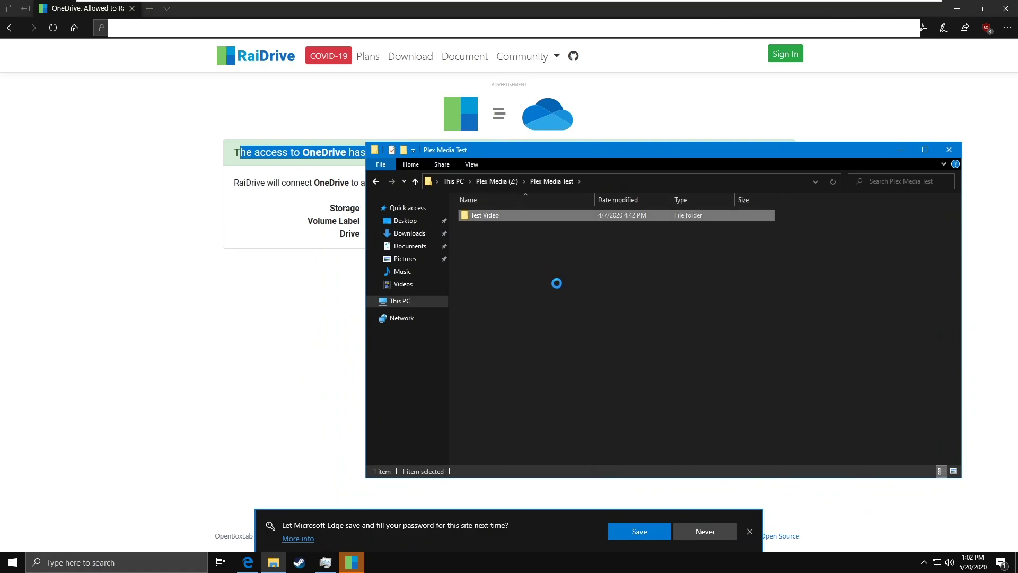
left_click_drag(576, 282, 557, 264)
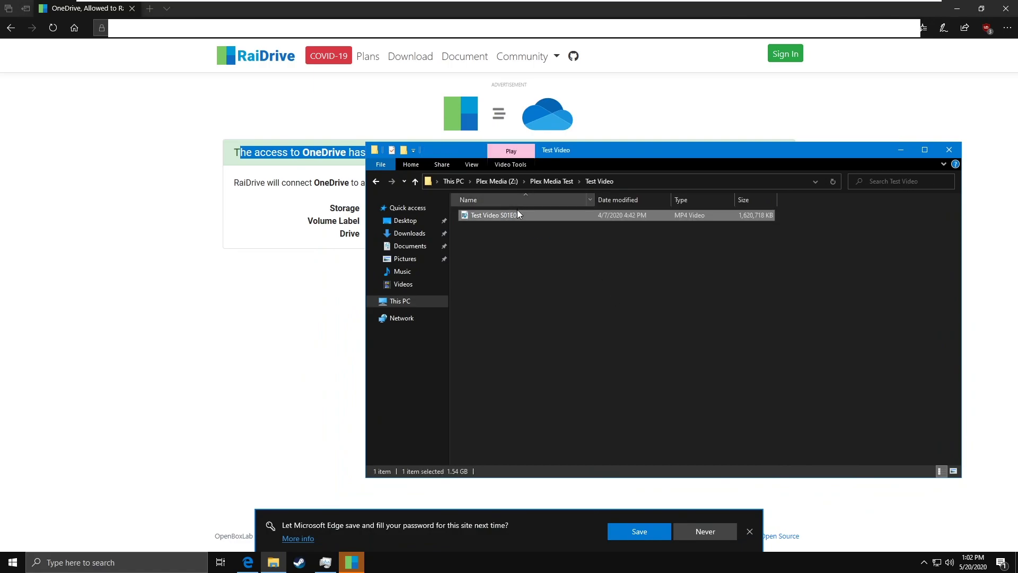
left_click(552, 183)
left_click(603, 323)
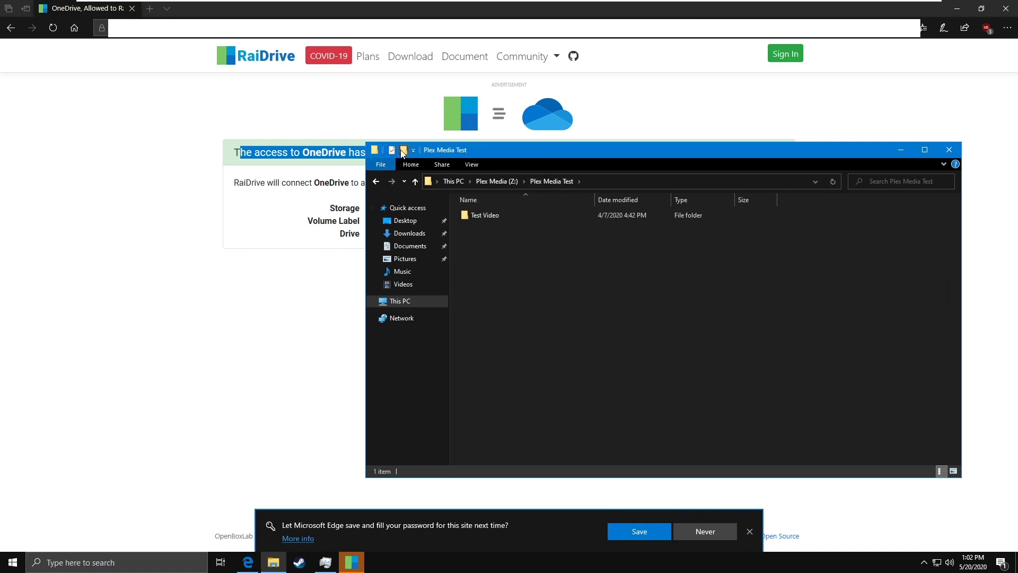
Create Movies and TV Shows folders, then play Test Video S01E01
key("ctrl+shift+n")
type("Movies")
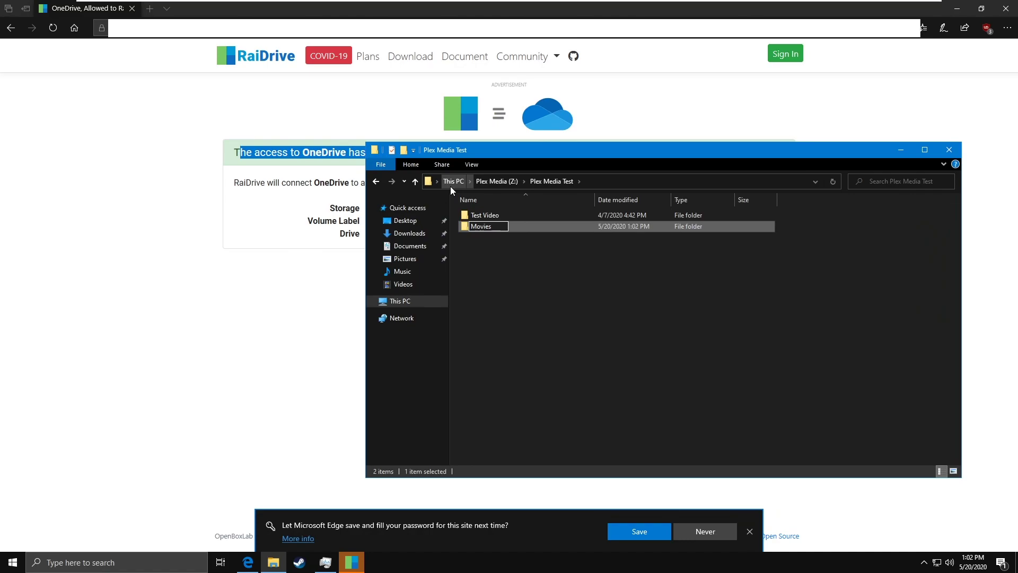
key("Return")
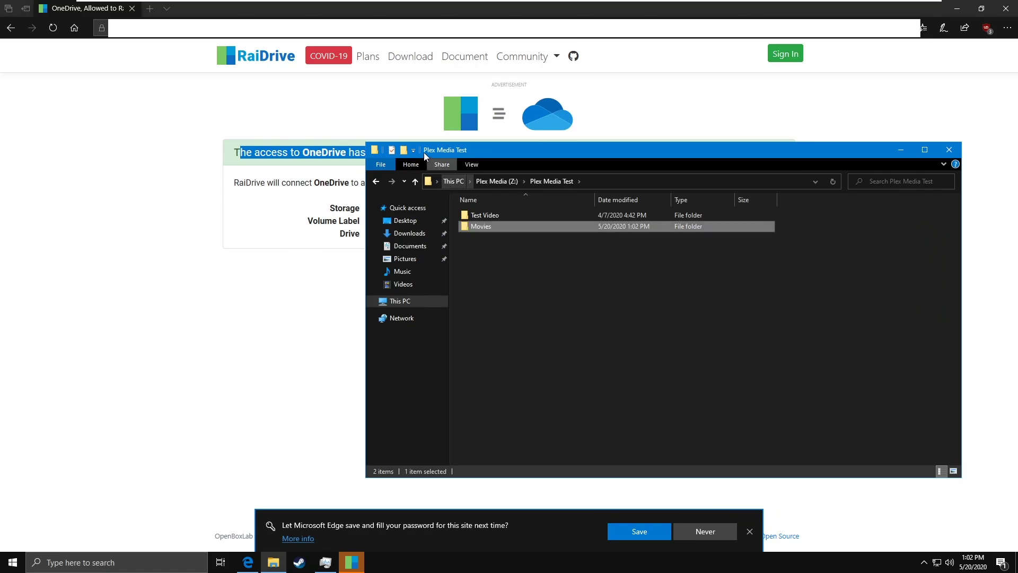
left_click(404, 151)
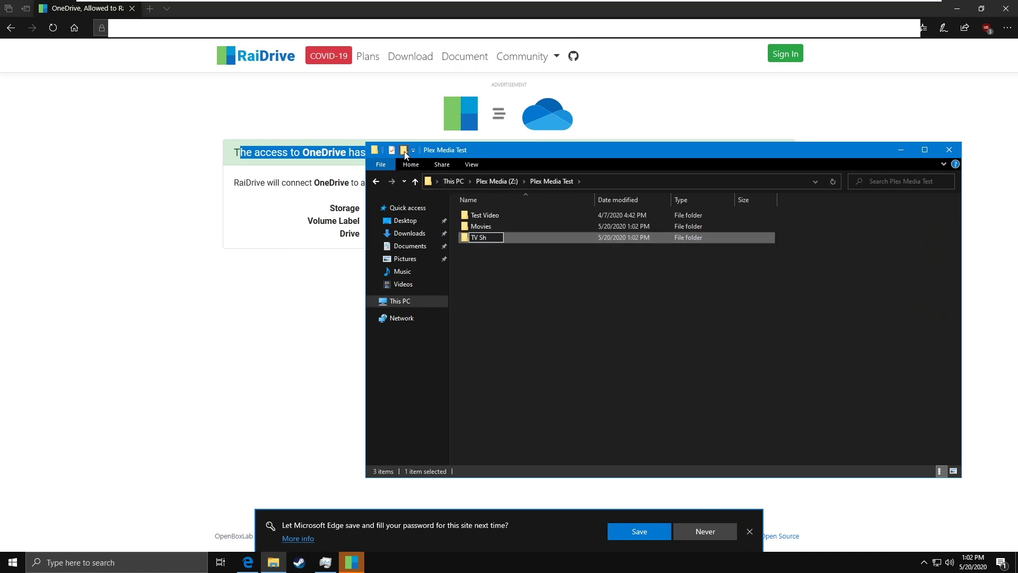
key("Return")
double_click(492, 214)
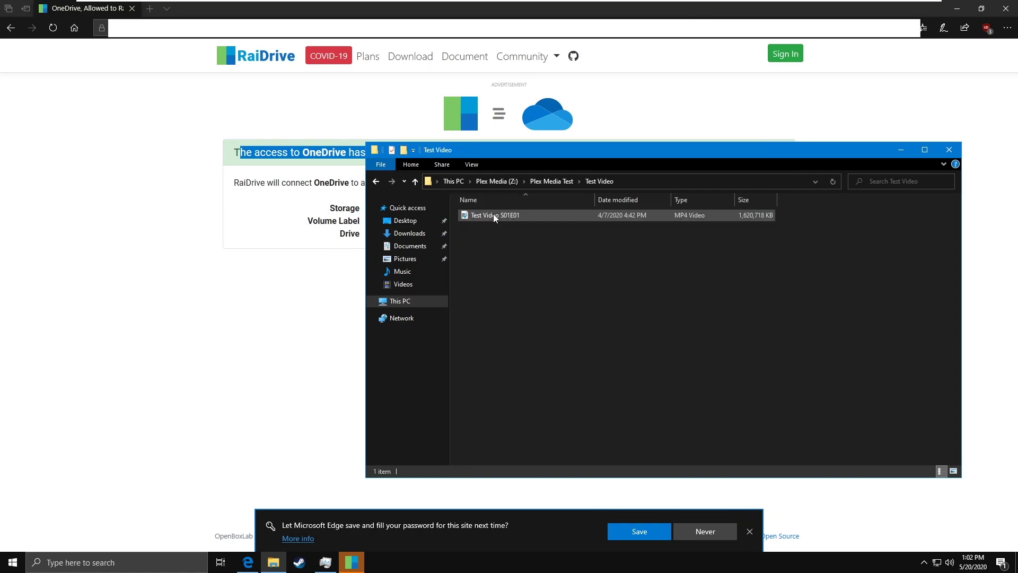
double_click(523, 214)
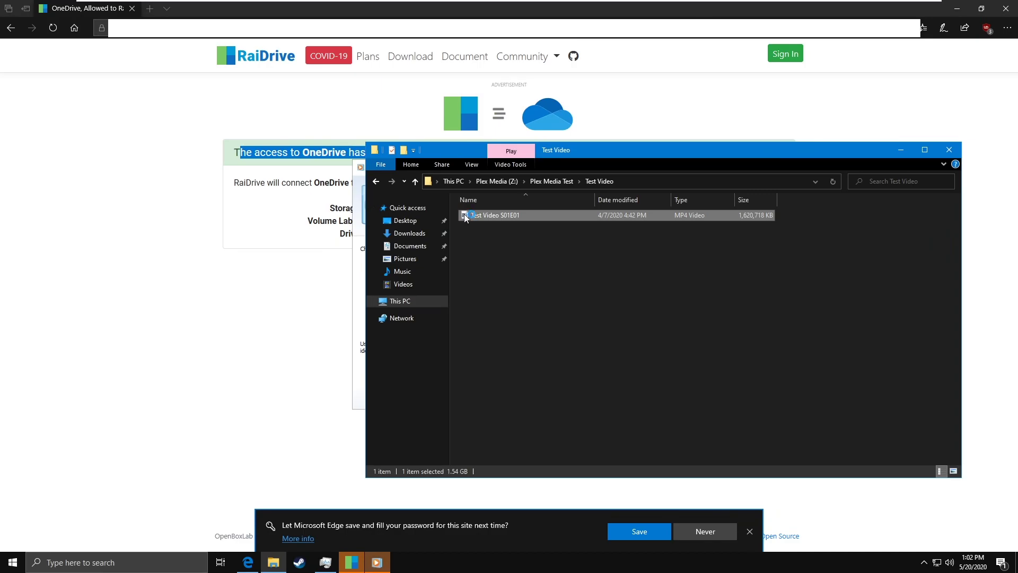
Arrange windows and show Ethernet throughput on Task Manager's Performance view
left_click(333, 560)
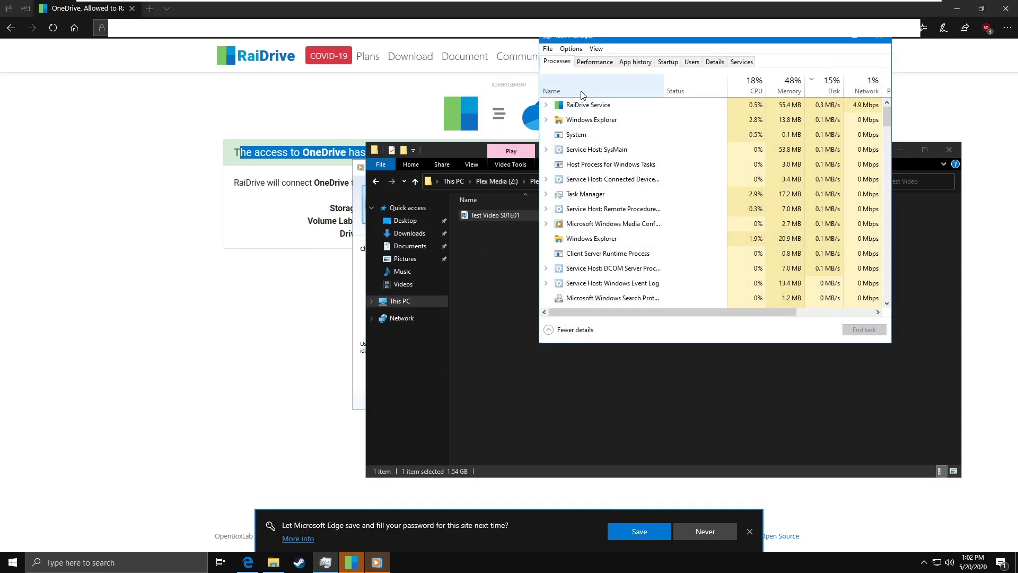
left_click(594, 61)
left_click_drag(626, 55, 740, 74)
left_click_drag(451, 150, 202, 106)
left_click(816, 222)
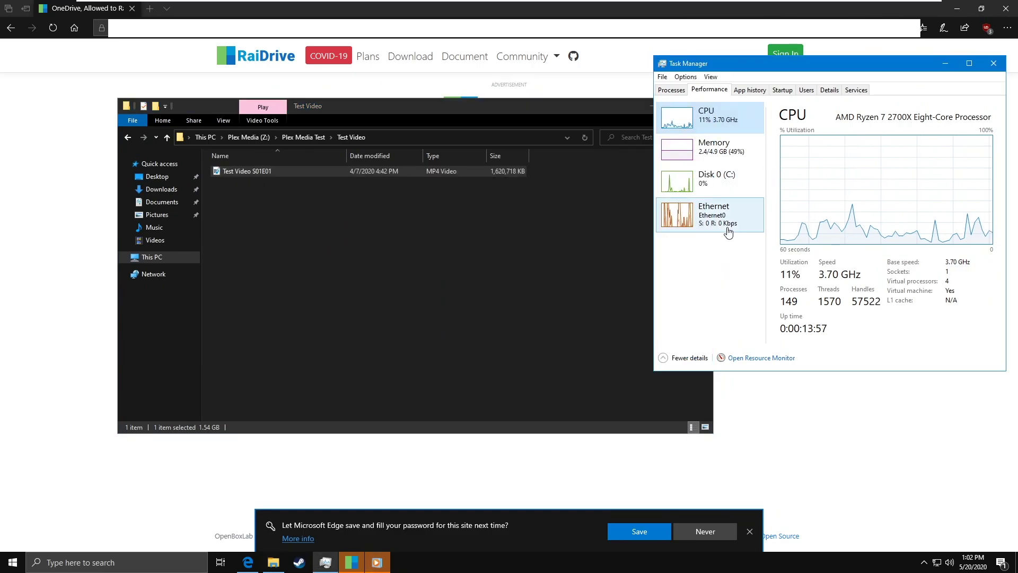
left_click(688, 223)
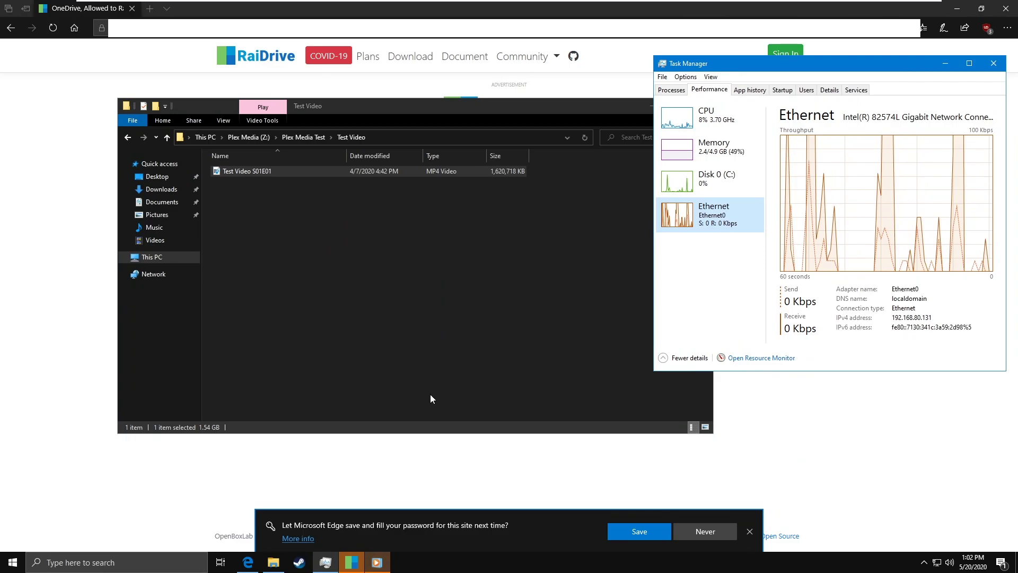
Finish Windows Media Player's first-run setup with Recommended settings
left_click(384, 566)
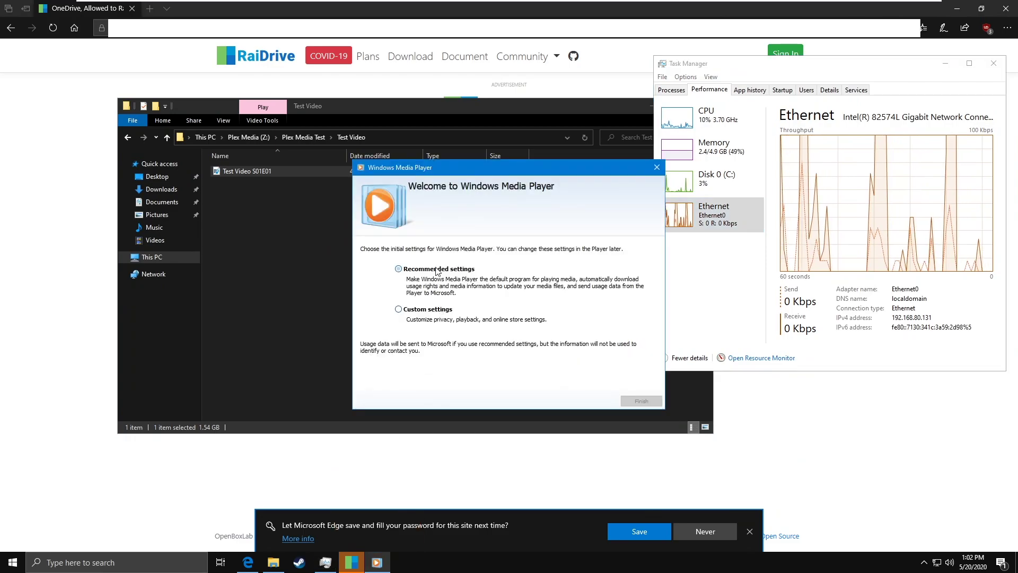
left_click(436, 271)
left_click(642, 401)
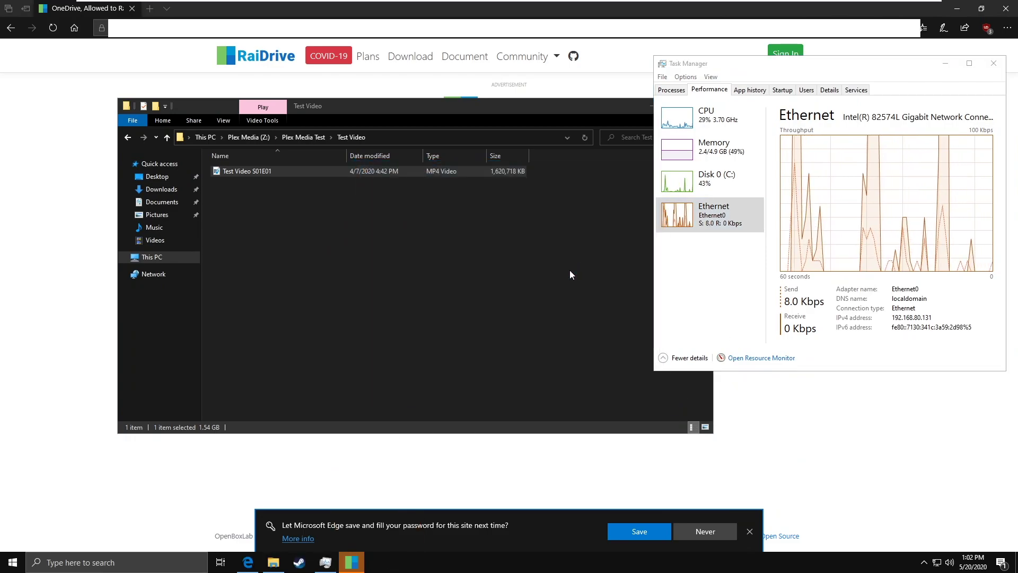
left_click(828, 333)
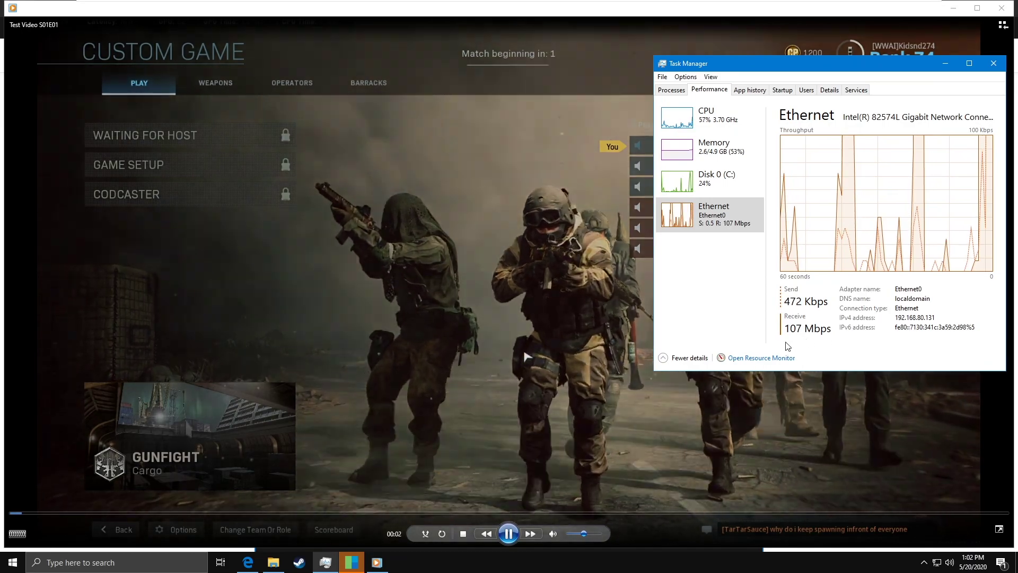
Skip the video ahead to 00:17 while watching throughput, then pause it
left_click(72, 481)
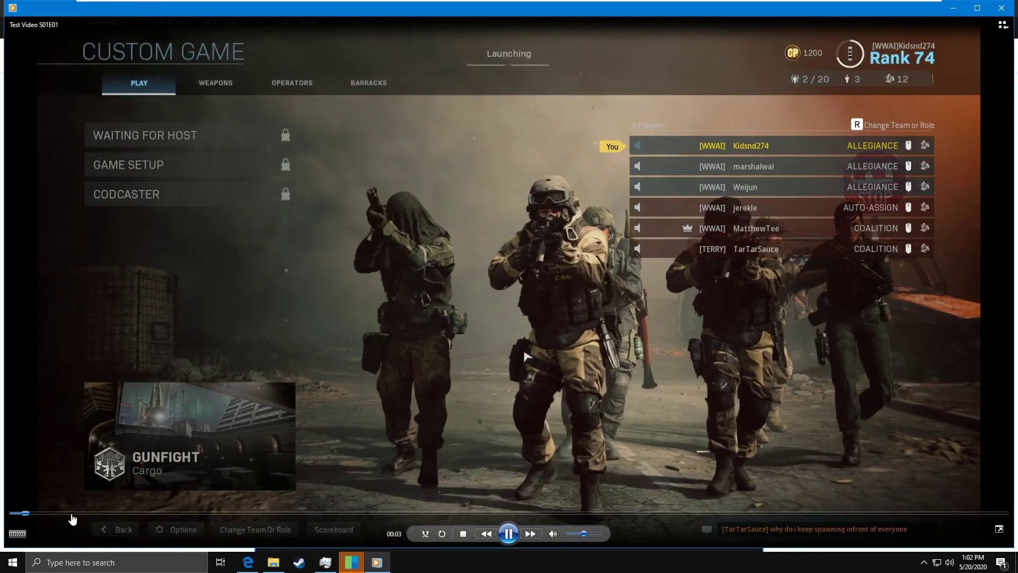
left_click(72, 514)
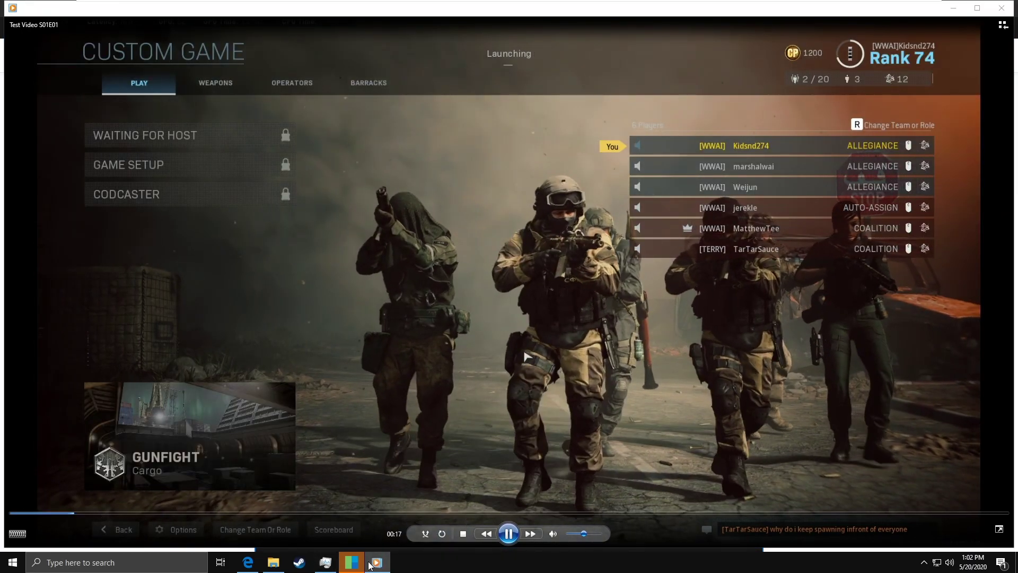
left_click(326, 562)
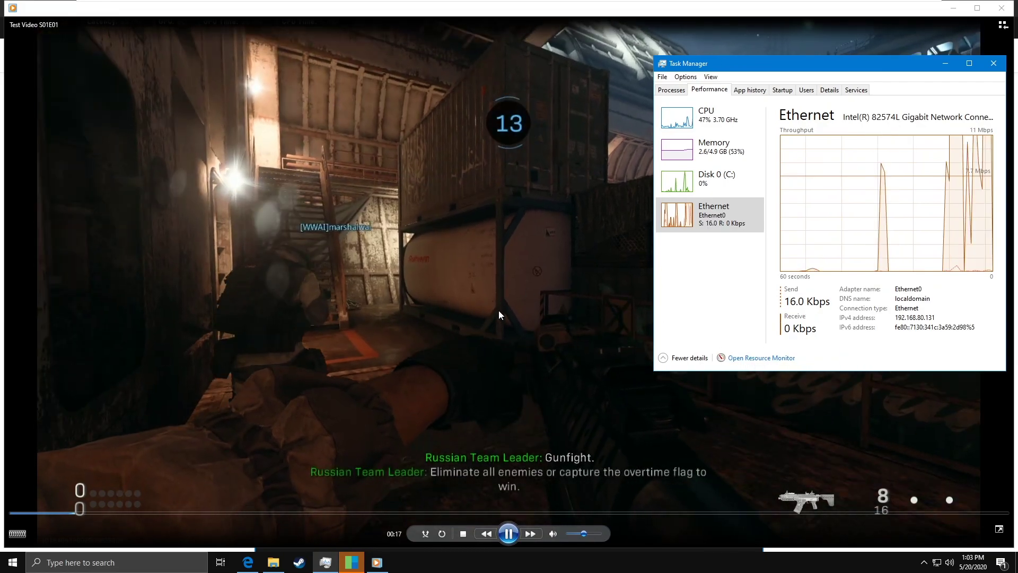
left_click(590, 275)
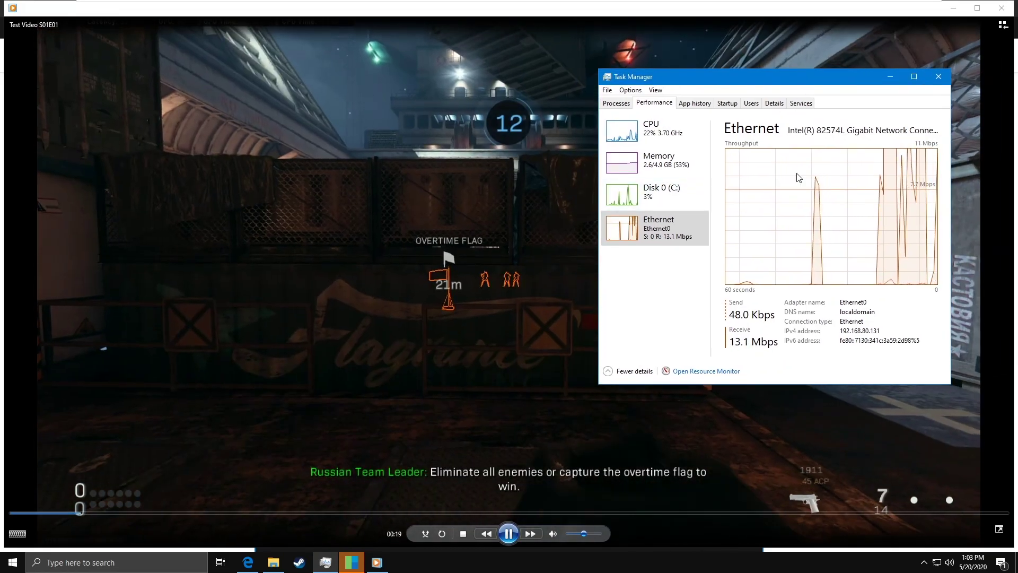
left_click(511, 534)
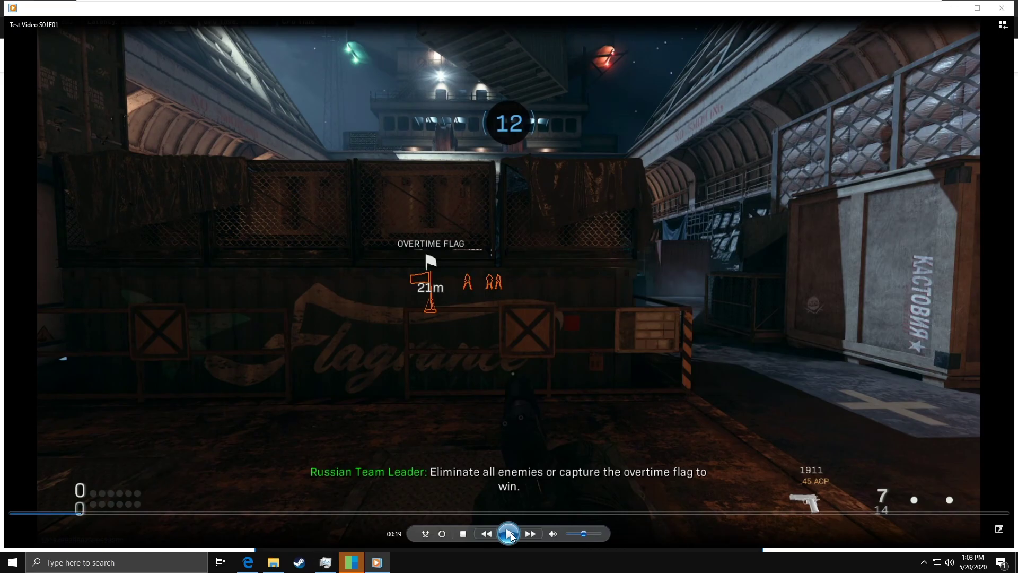
Close the player and rename Test Video S01E01 to Avengers
left_click(1001, 8)
left_click(488, 283)
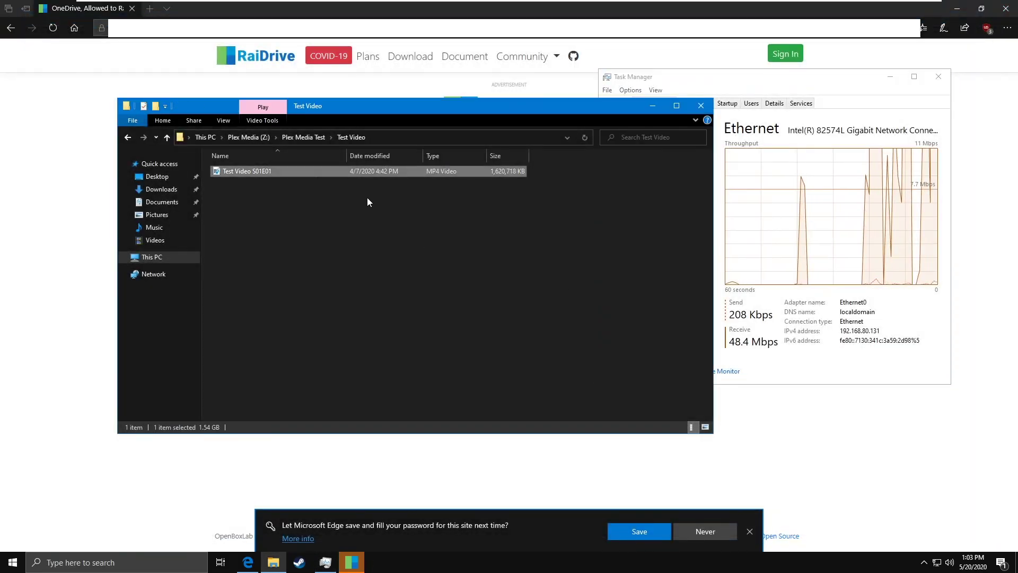
left_click(304, 136)
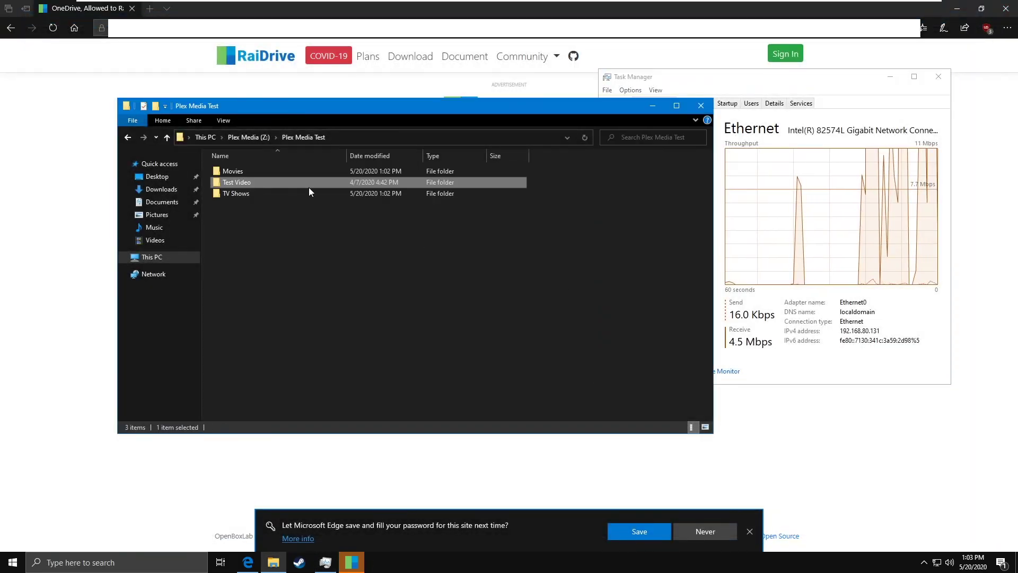
double_click(275, 180)
left_click(247, 172)
key("F2")
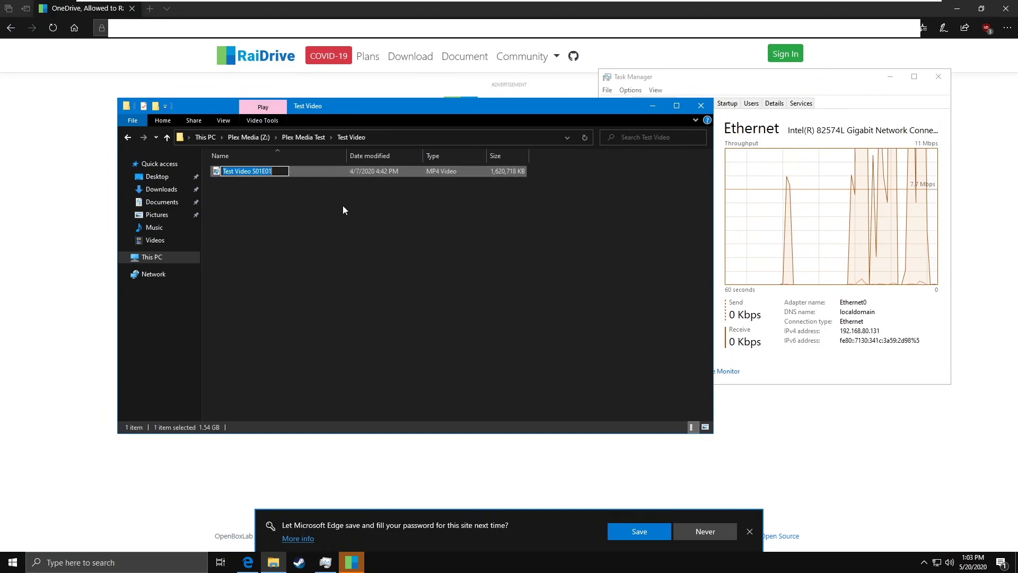
type("Avengers")
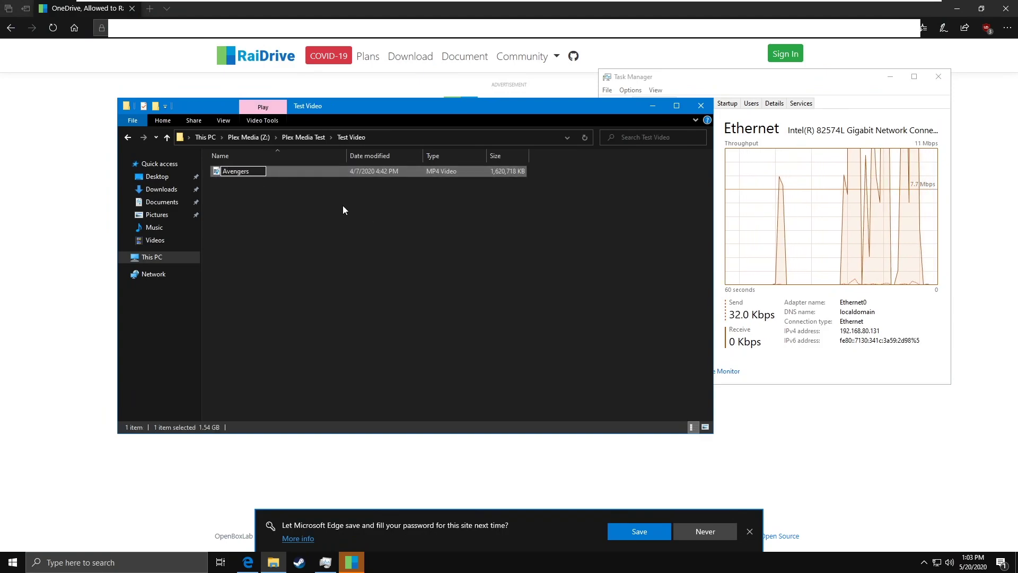
left_click(442, 278)
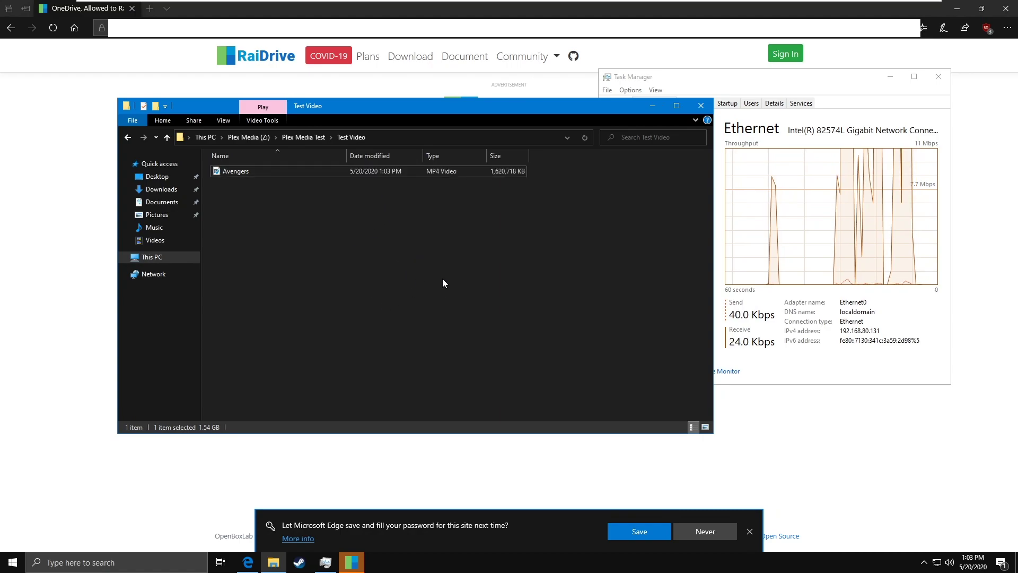
Move the Avengers video into the Movies folder
left_click(321, 137)
double_click(253, 173)
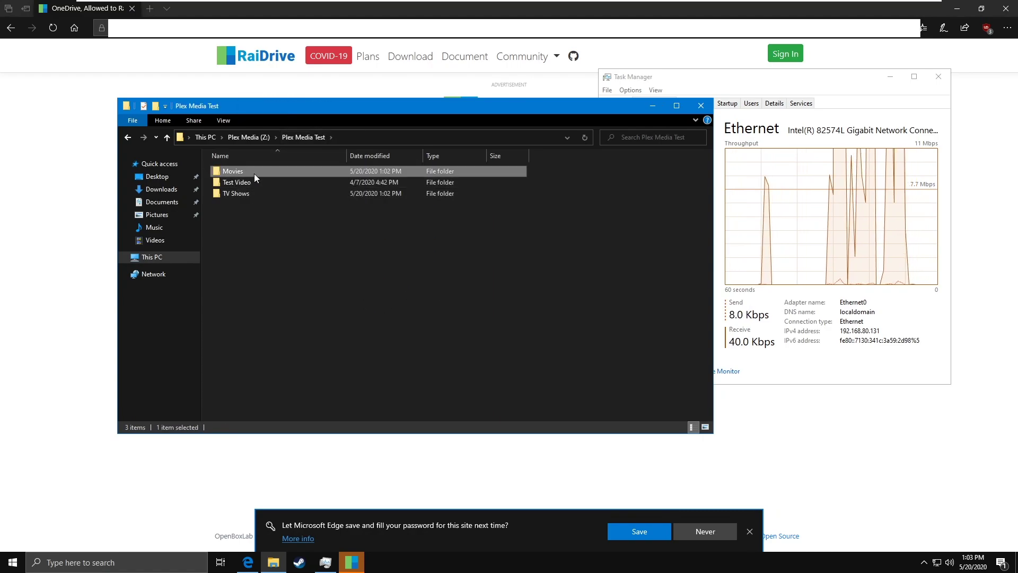
key("ctrl+v")
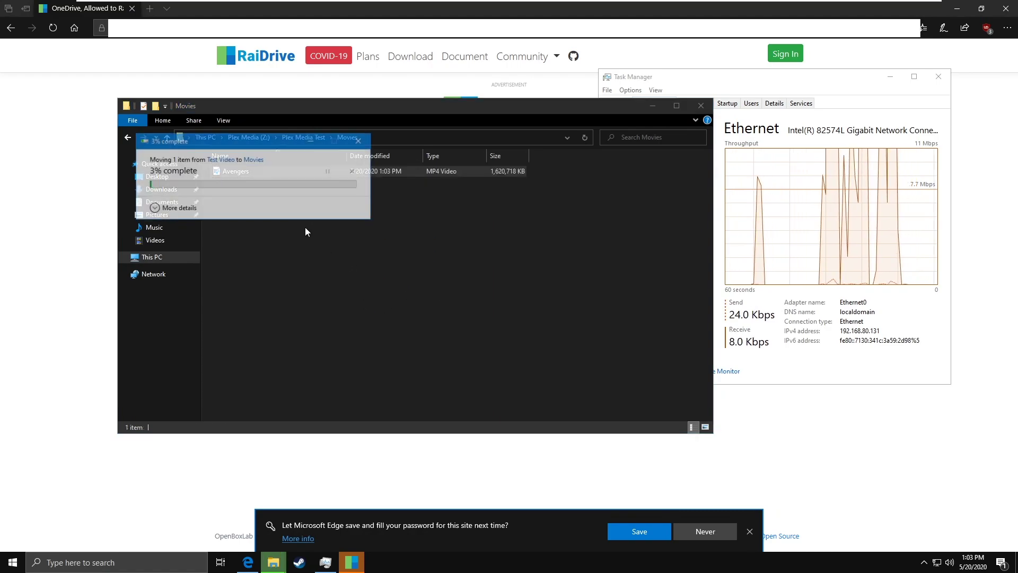
Permanently delete the leftover Test Video folder and open Plex's web interface
left_click(303, 137)
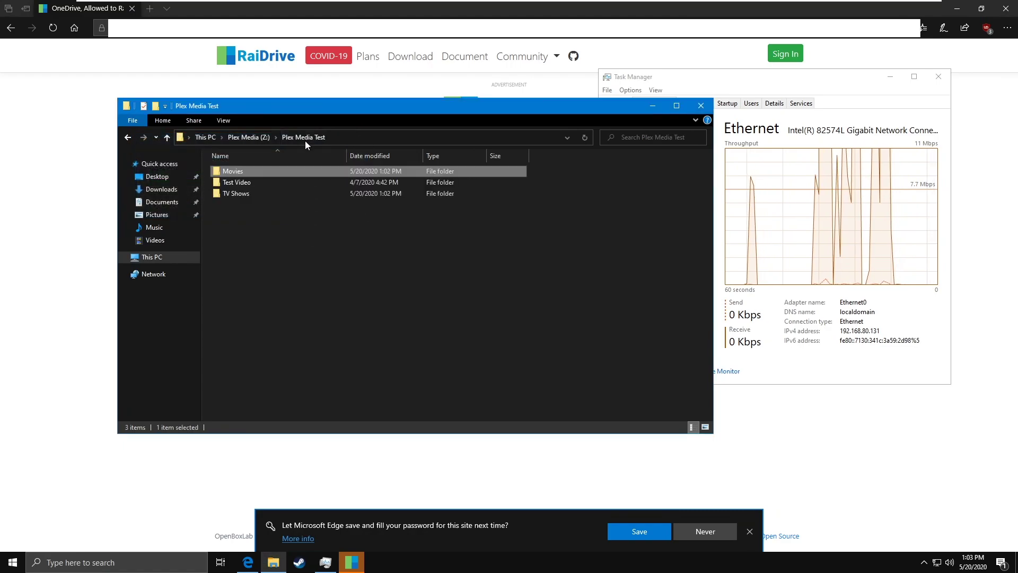
left_click(290, 181)
key("Delete")
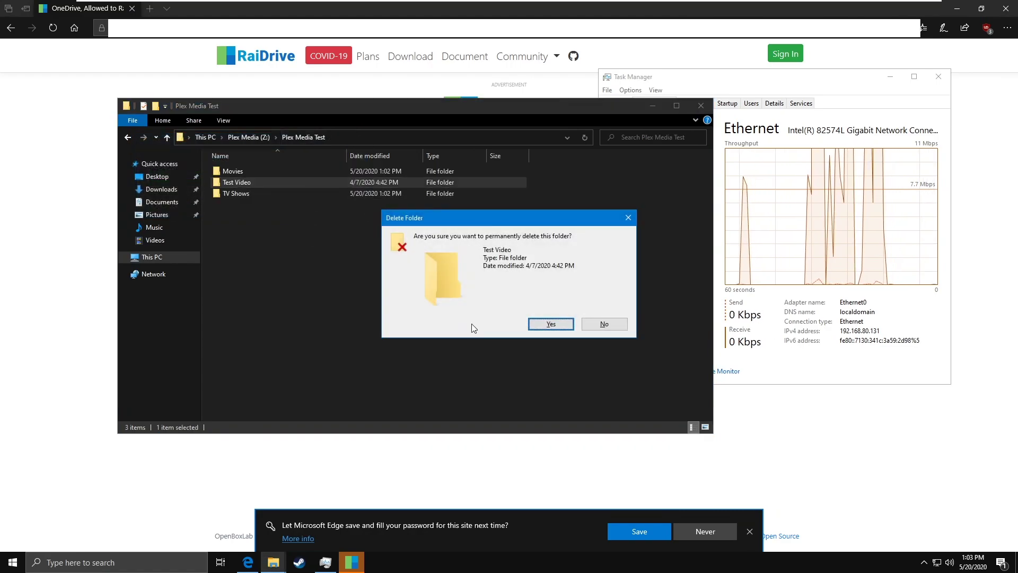
left_click(549, 322)
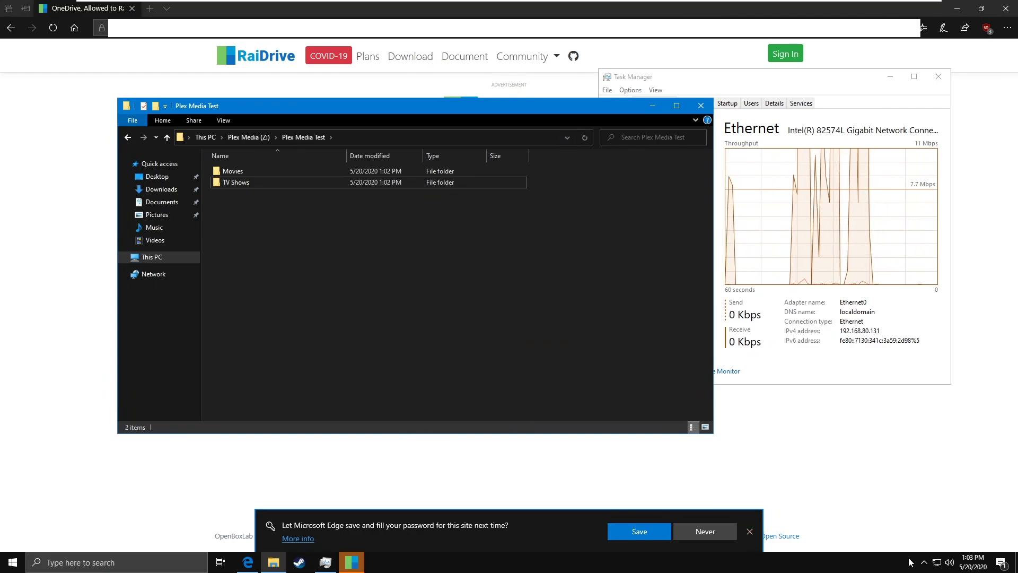
left_click(924, 562)
left_click(923, 540)
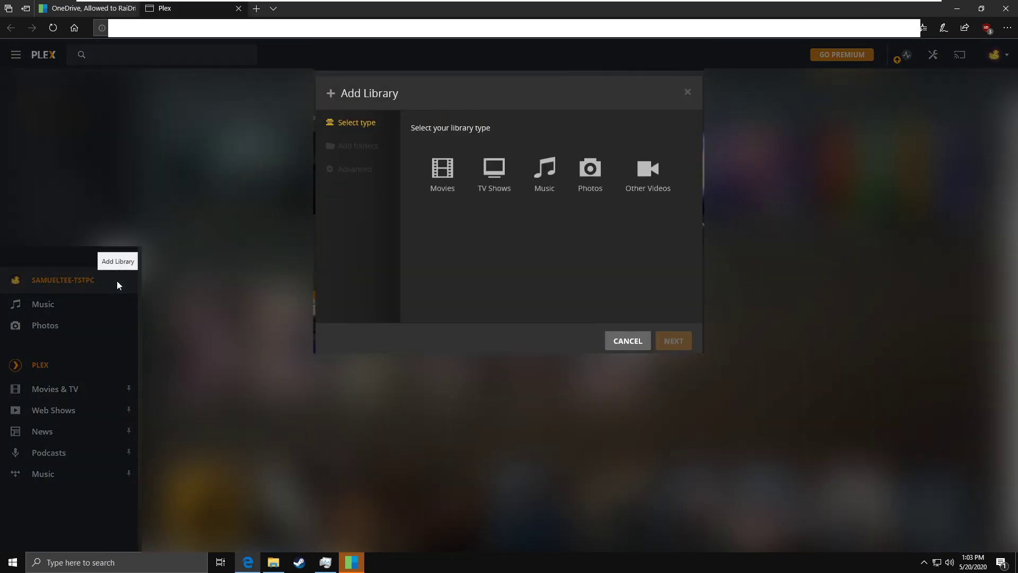
Add a Movies library from Z:\Plex Media Test\Movies, then return to the server home
left_click(450, 196)
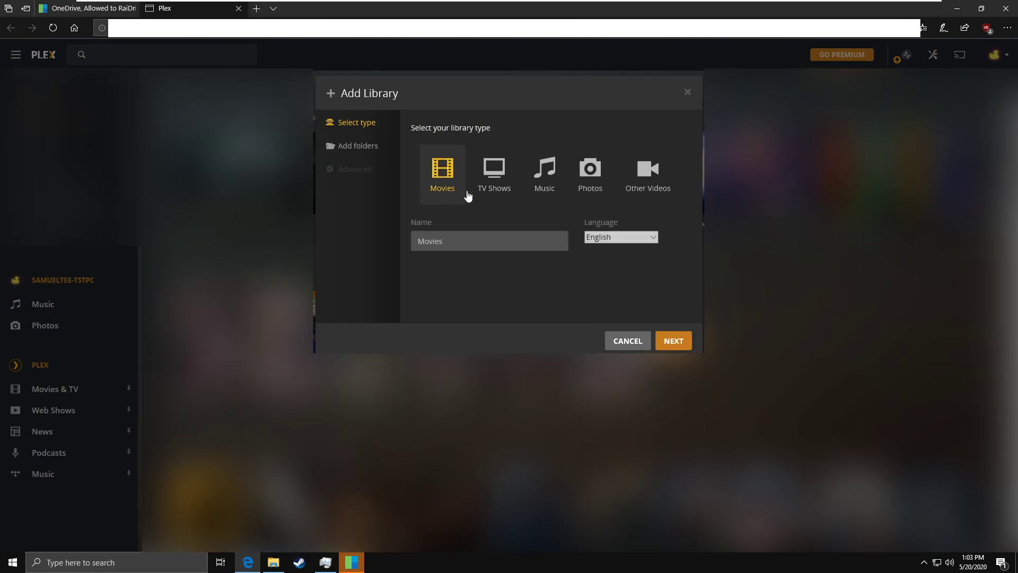
left_click(671, 342)
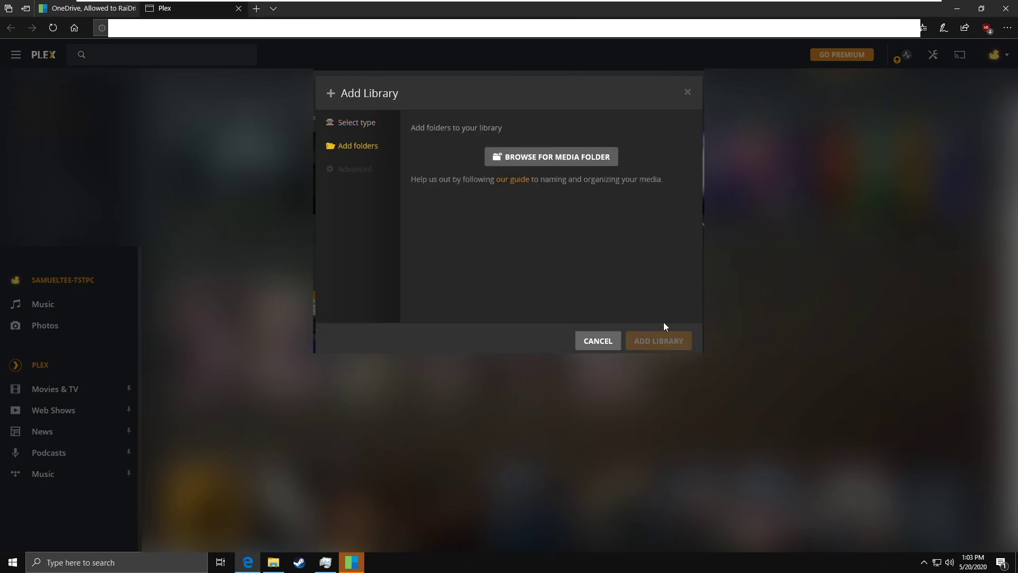
left_click(555, 154)
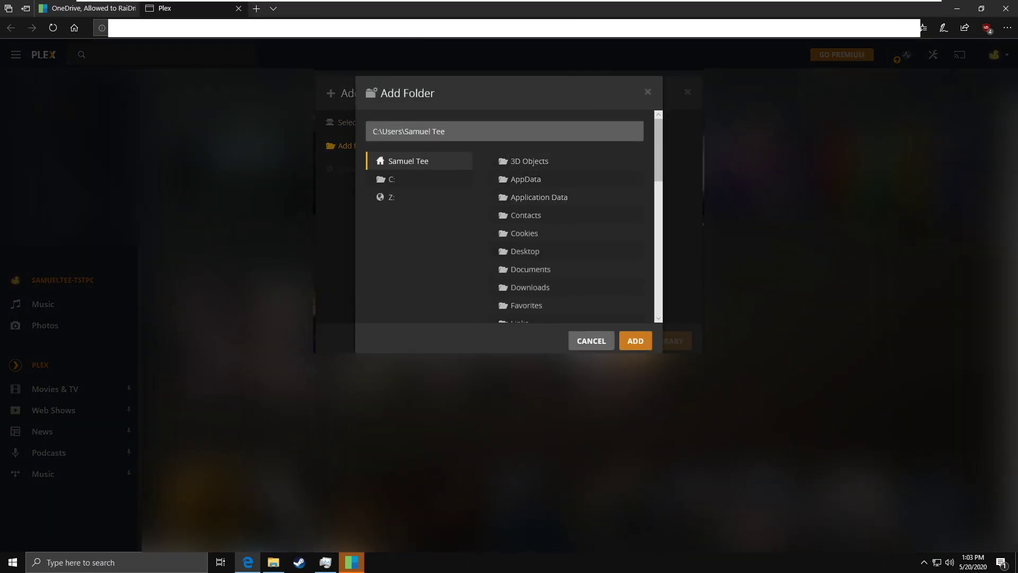
left_click(392, 202)
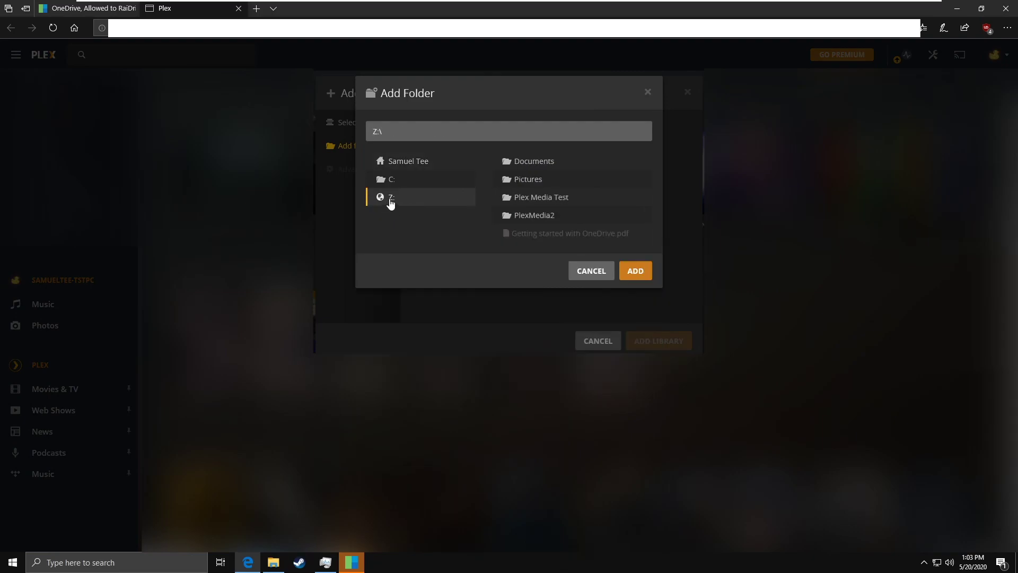
left_click(549, 200)
left_click(532, 178)
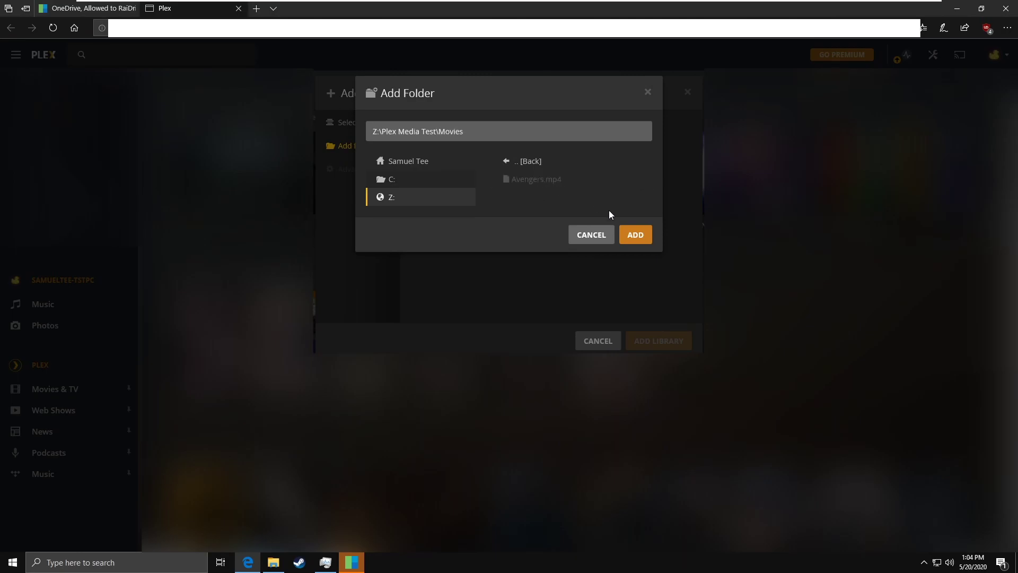
left_click(635, 236)
left_click(658, 342)
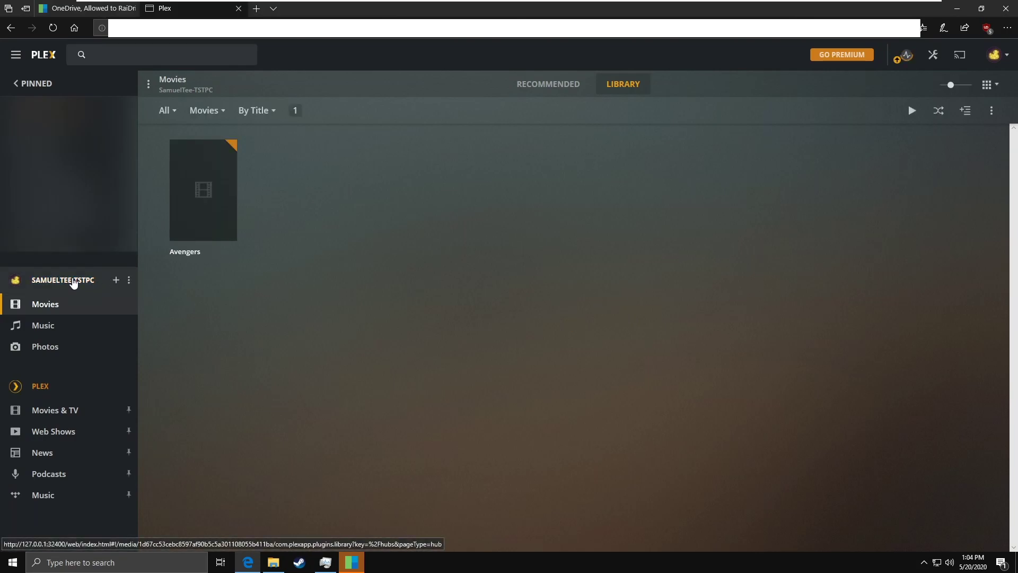
left_click(69, 280)
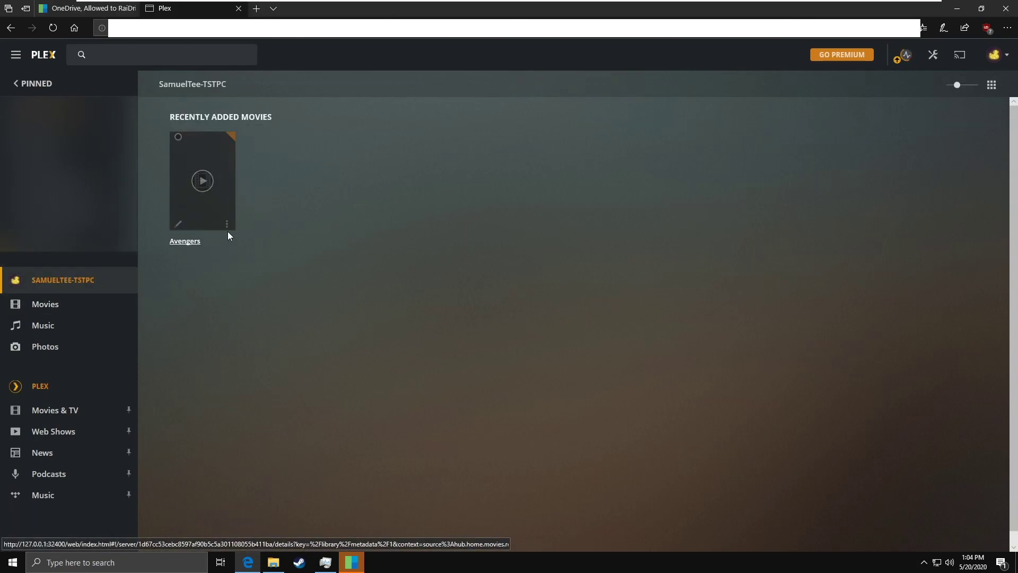
Check Avengers' Get Info shows its file under Z:\Plex Media Test\Movies, then open its detail page
left_click(228, 223)
left_click(257, 377)
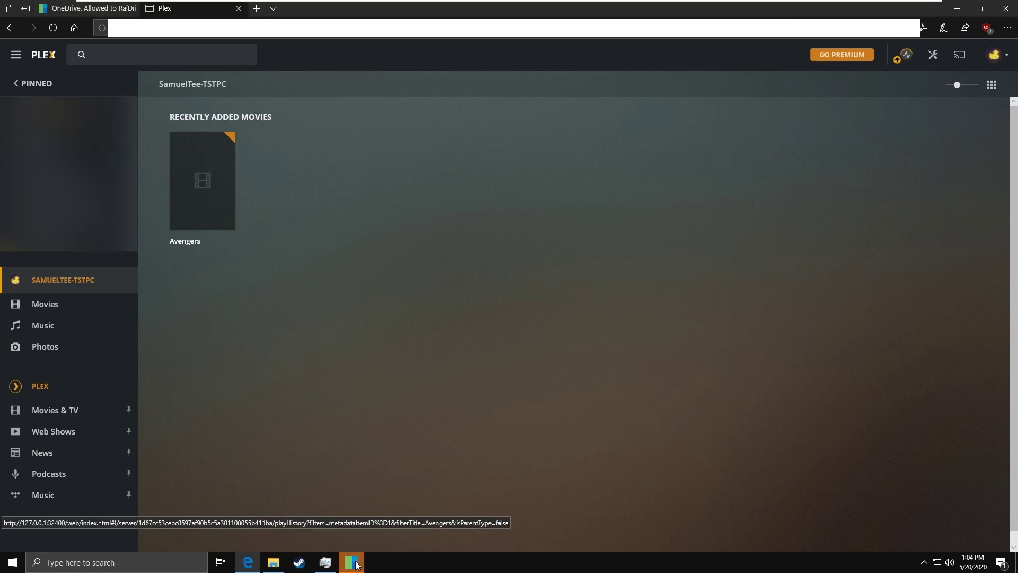
left_click(574, 453)
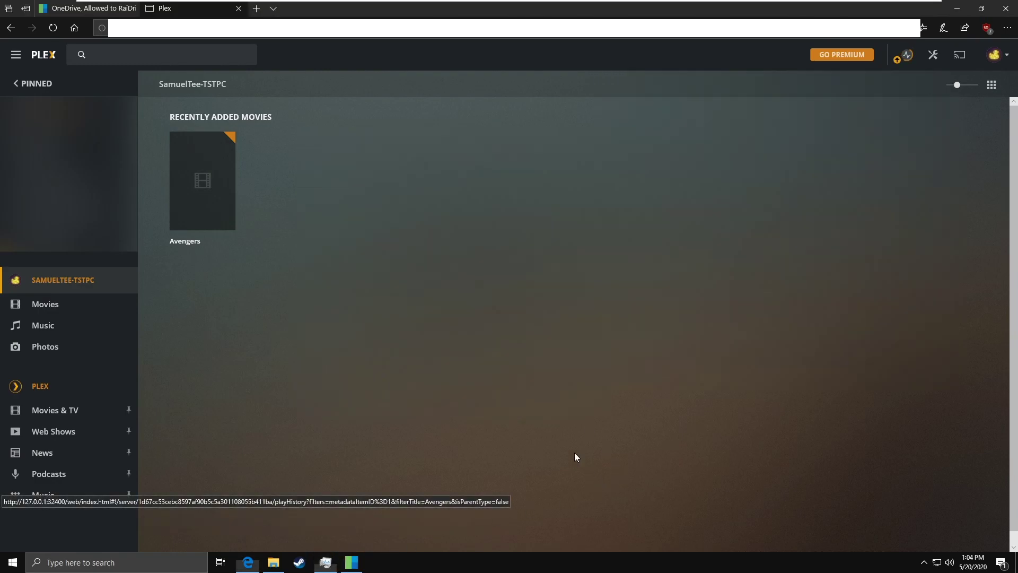
left_click(226, 221)
left_click(260, 426)
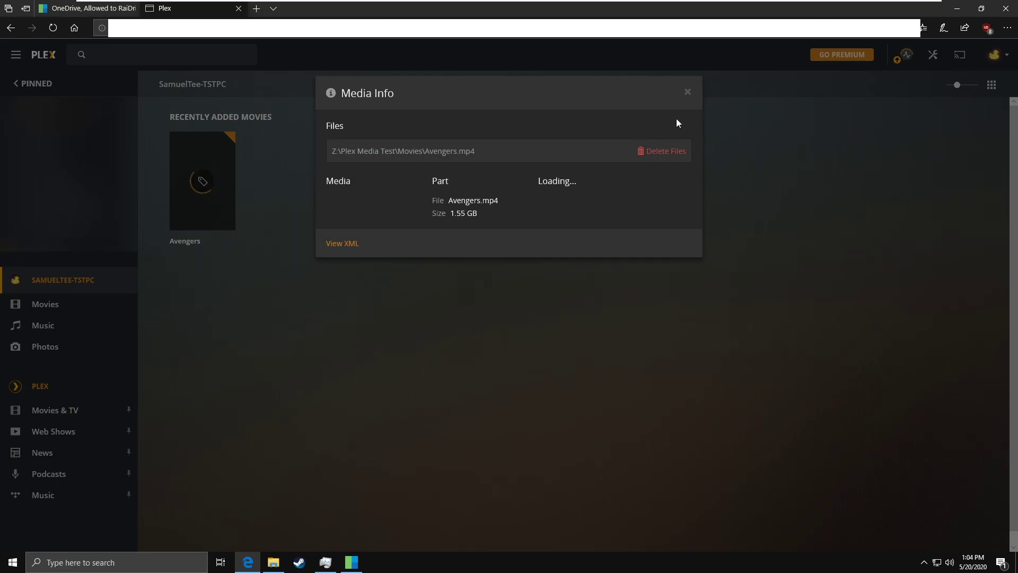
left_click(685, 87)
left_click(192, 246)
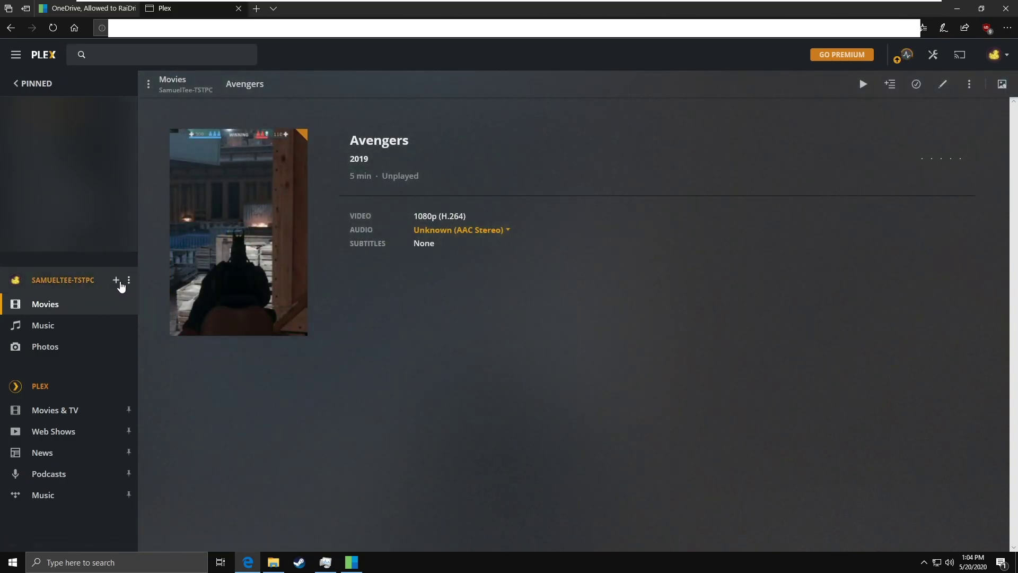
Add a TV Shows library using the folder Z:\Plex Media Test\TV Shows
left_click(122, 282)
left_click(493, 185)
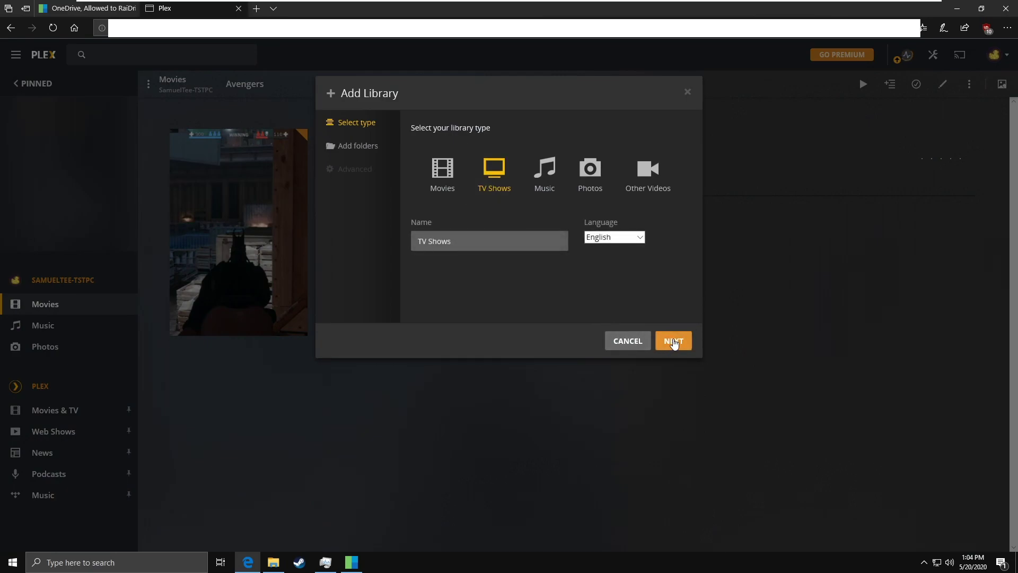
left_click(673, 341)
left_click(584, 160)
left_click(430, 201)
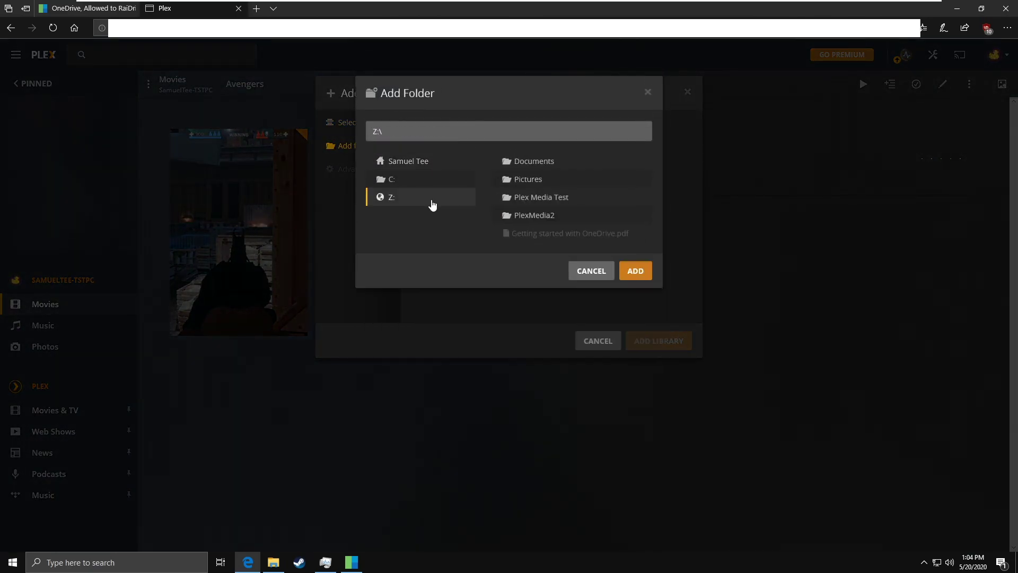
left_click(522, 197)
left_click(530, 197)
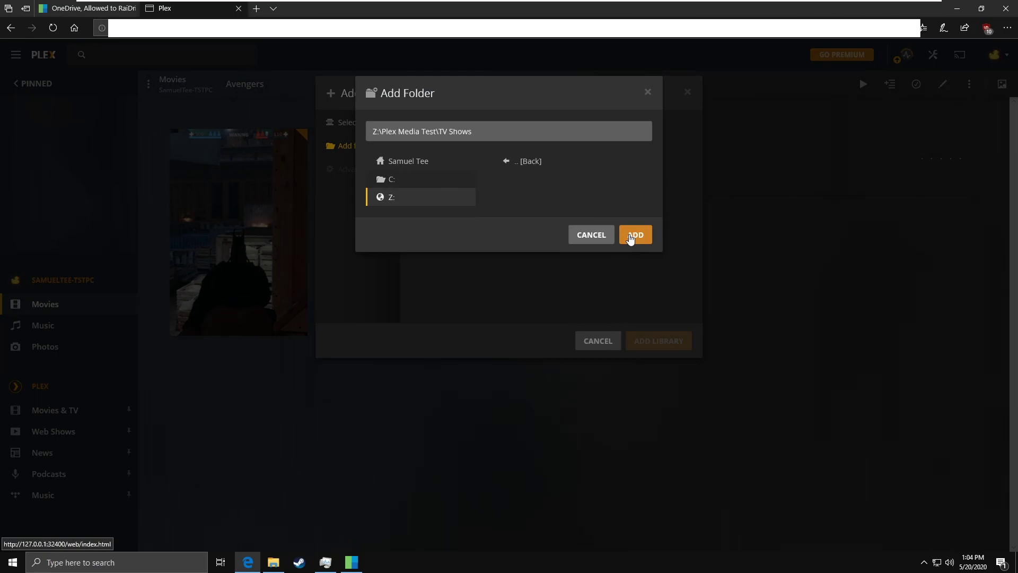
left_click(635, 235)
left_click(649, 341)
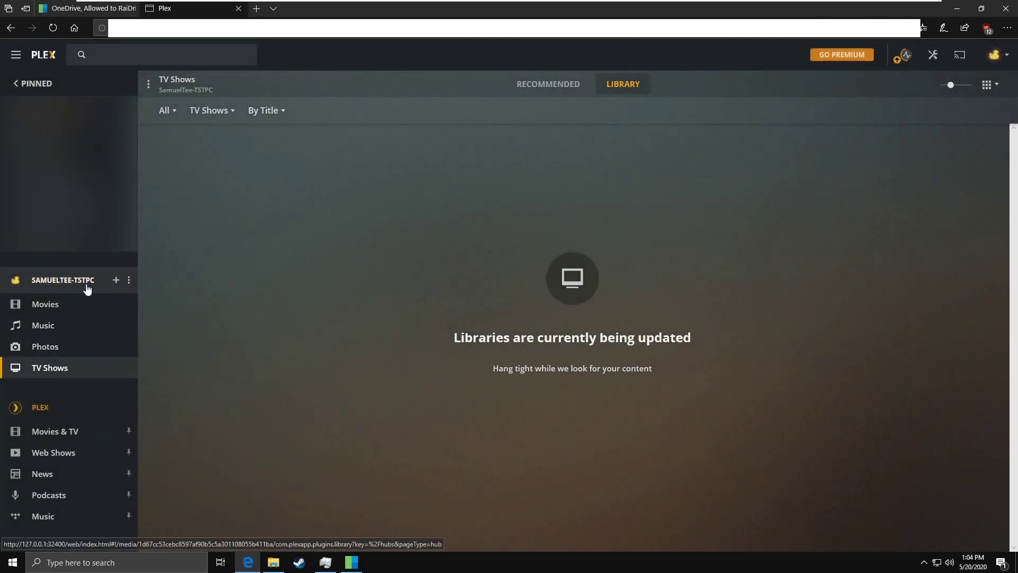
left_click(85, 281)
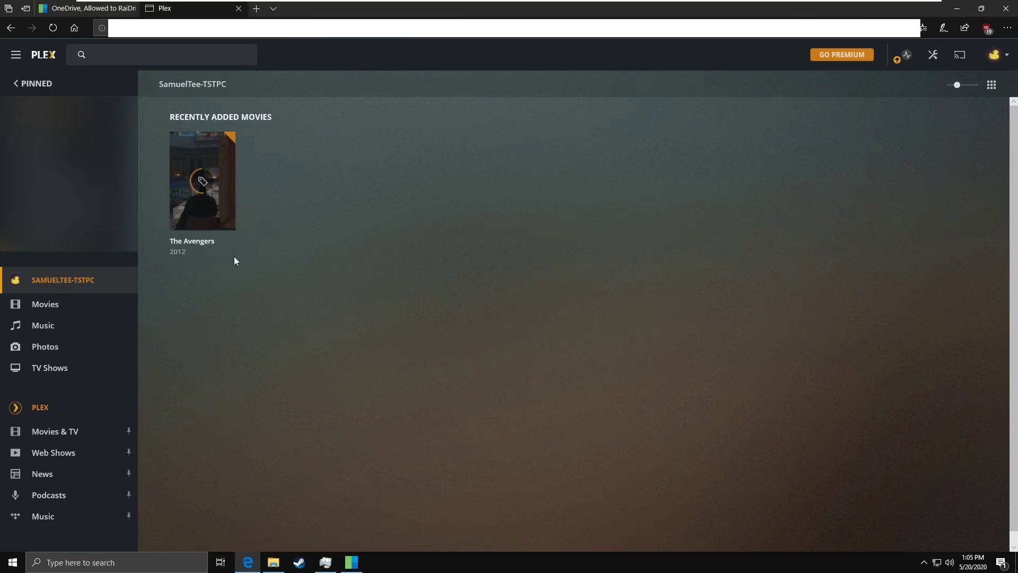
Show This PC in File Explorer, where Plex Media (Z:) has 835 GB free of 1.00 TB
left_click(280, 563)
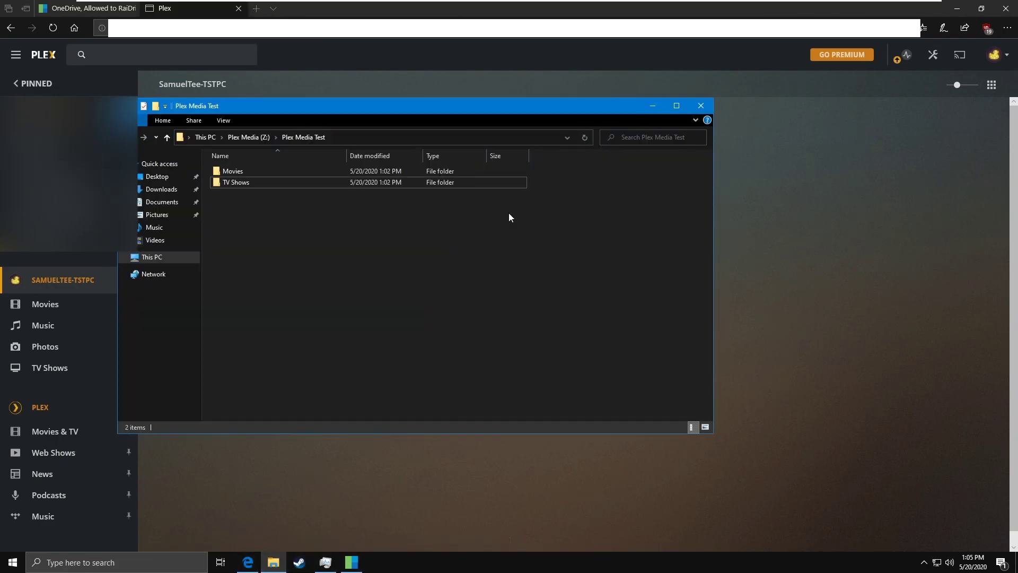
left_click_drag(317, 123, 582, 155)
left_click(256, 263)
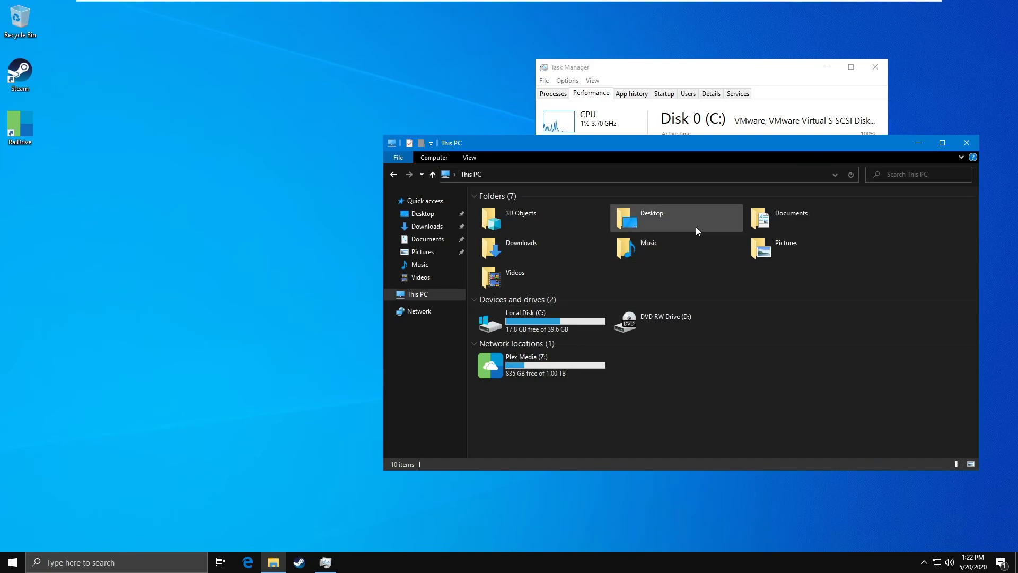
left_click(248, 562)
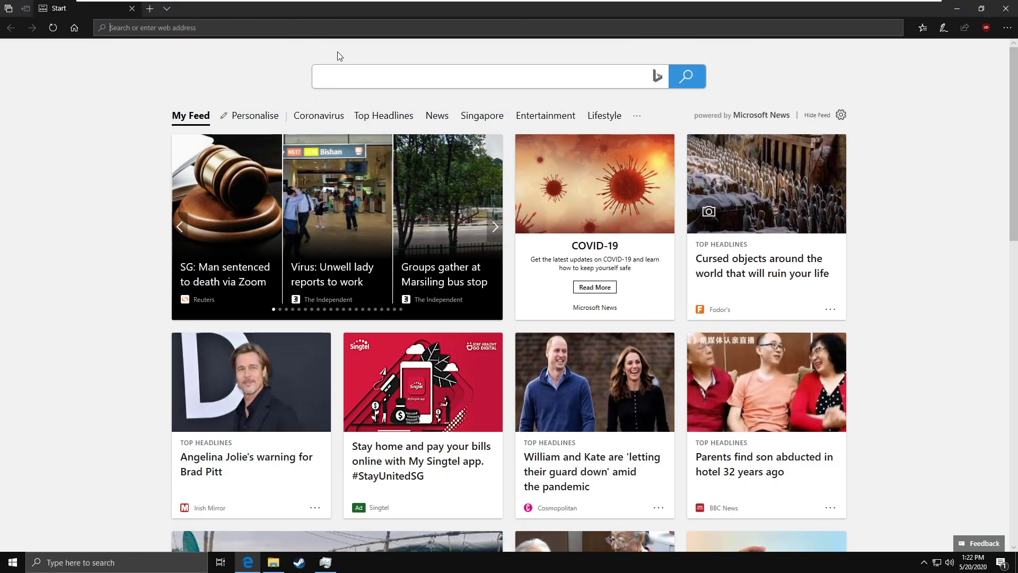
Search 'imdisk ramdisk' and download ImDiskTk-x64.zip from SourceForge's ImDisk Toolkit page
type("r")
key("BackSpace")
type("imdisk ramdisk")
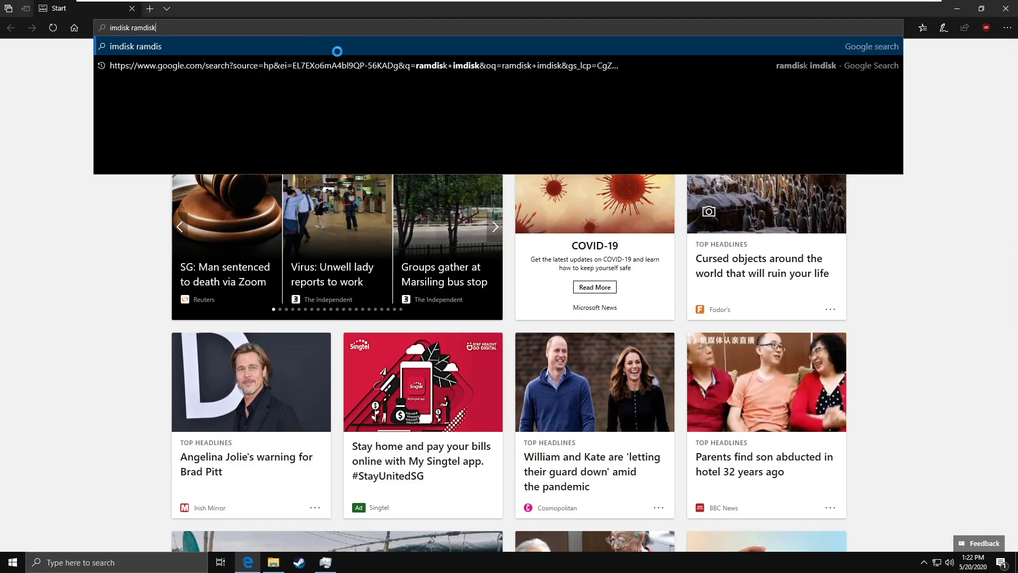
key("Return")
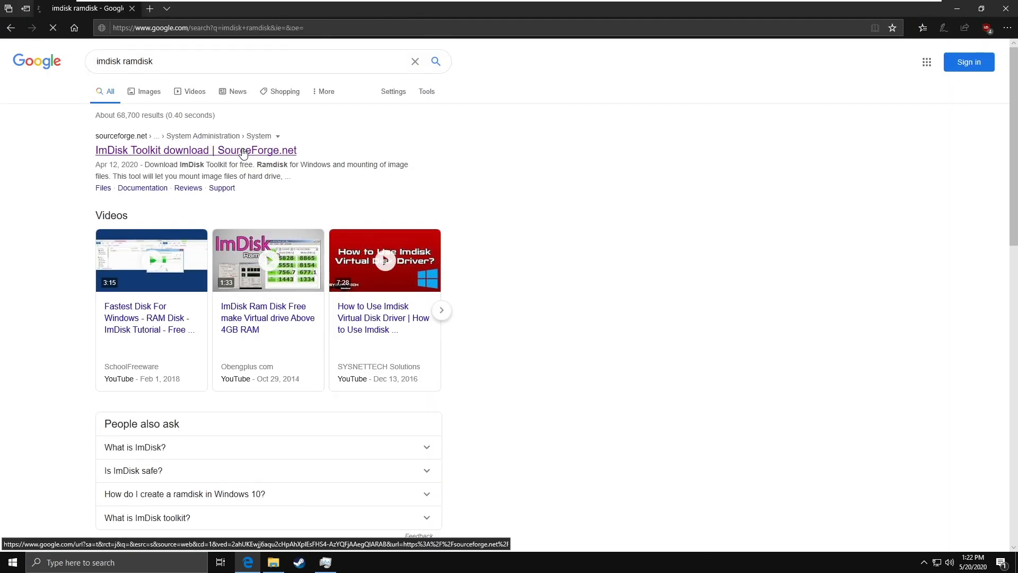
left_click(243, 153)
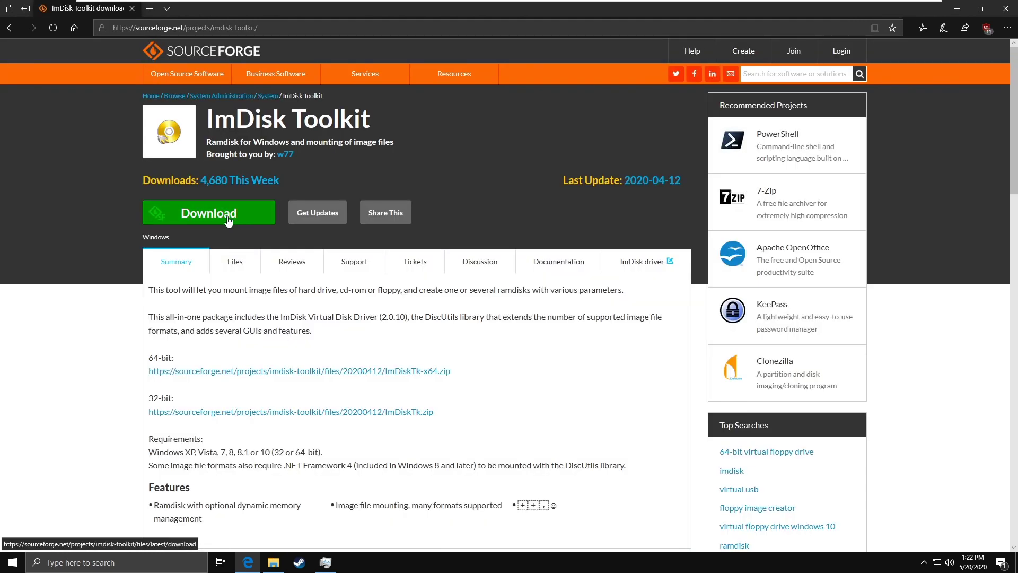
left_click(228, 220)
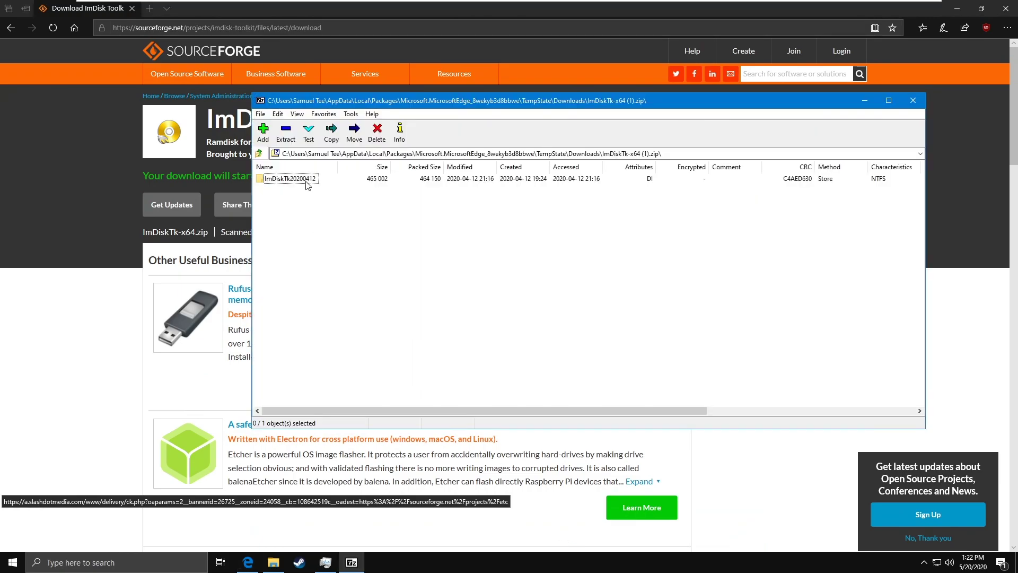
Create a new desktop folder and extract files.cab and install.bat from the ImDisk archive into it
right_click(224, 150)
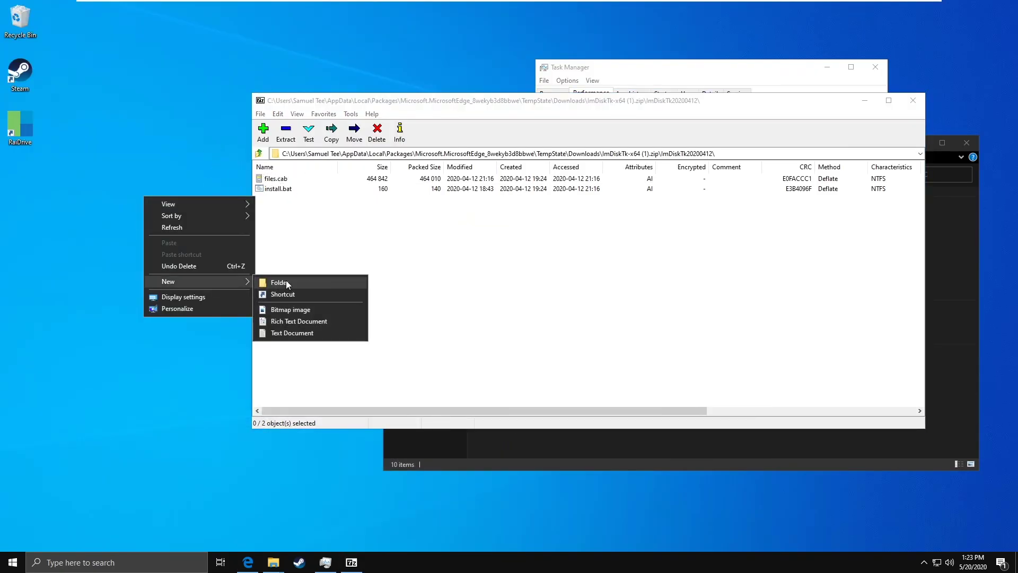
left_click(278, 284)
left_click(260, 255)
left_click_drag(260, 255, 326, 175)
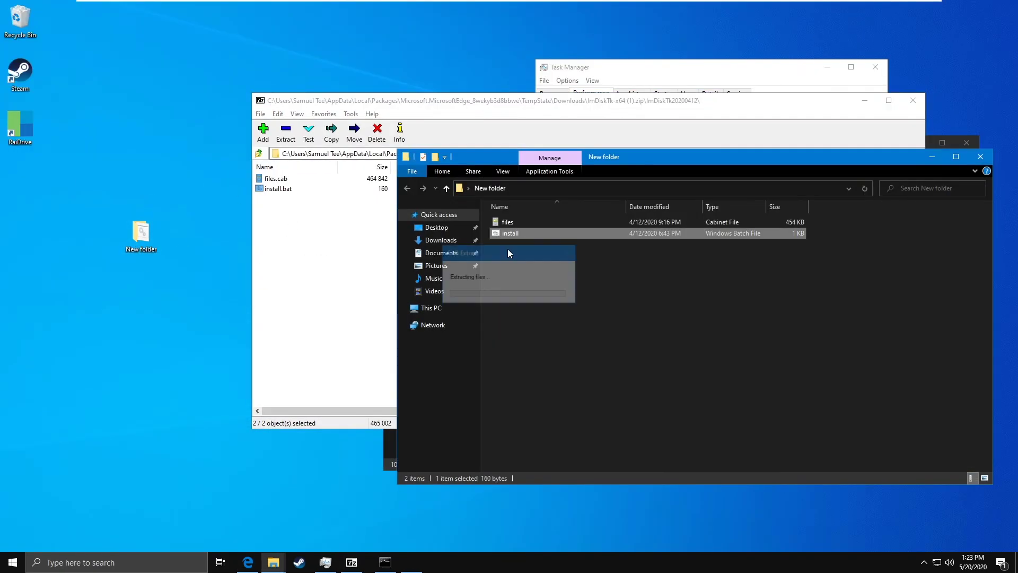
Run install.bat as administrator and install ImDisk Toolkit with its desktop shortcuts
left_click(507, 249)
left_click(454, 355)
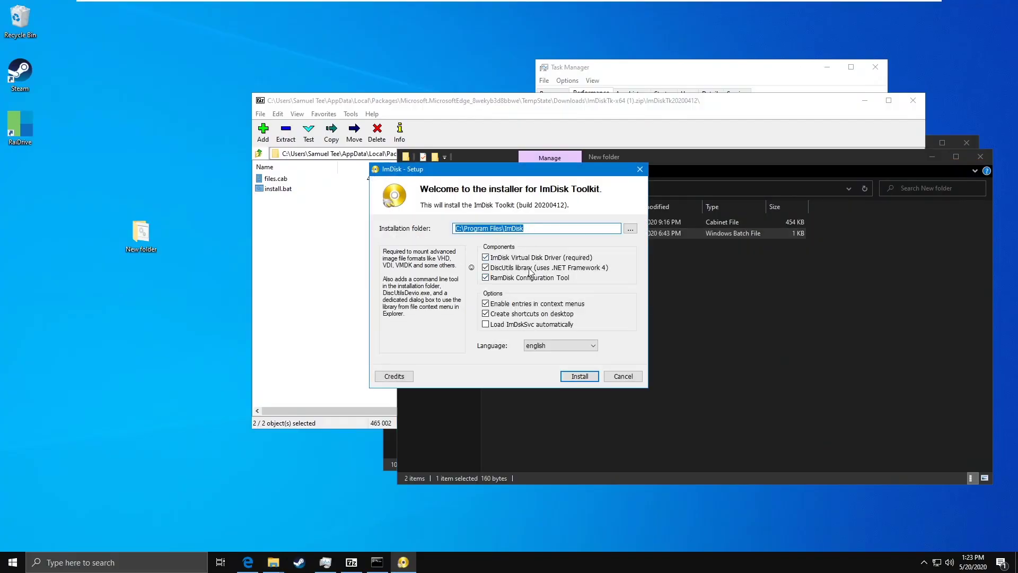
left_click(574, 373)
left_click(536, 316)
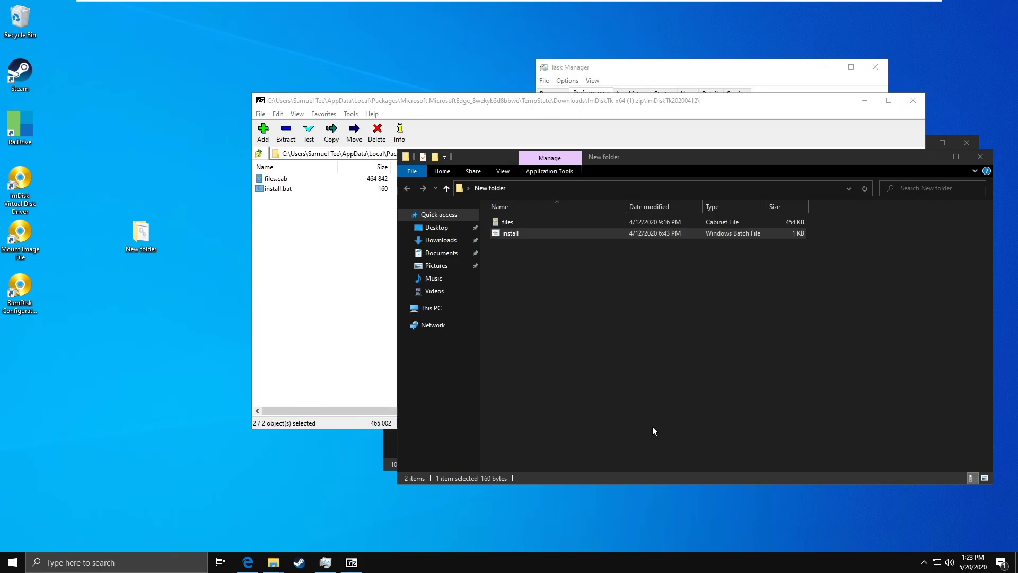
left_click(325, 562)
Check Task Manager's CPU and Disk 0 (C:) graphs, then its Memory page: 5.7 GB of 8.0 GB available
left_click(589, 119)
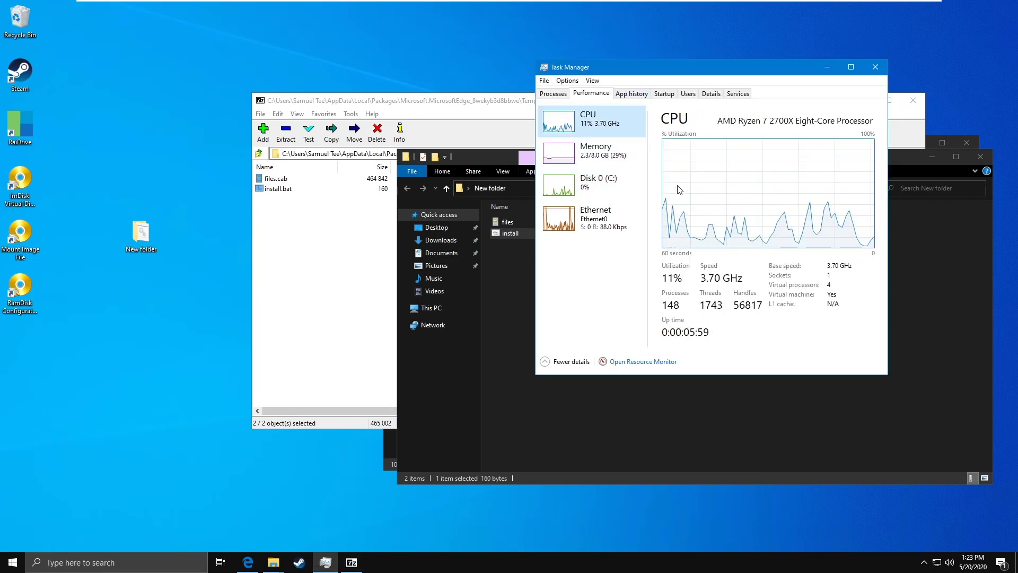
left_click(588, 185)
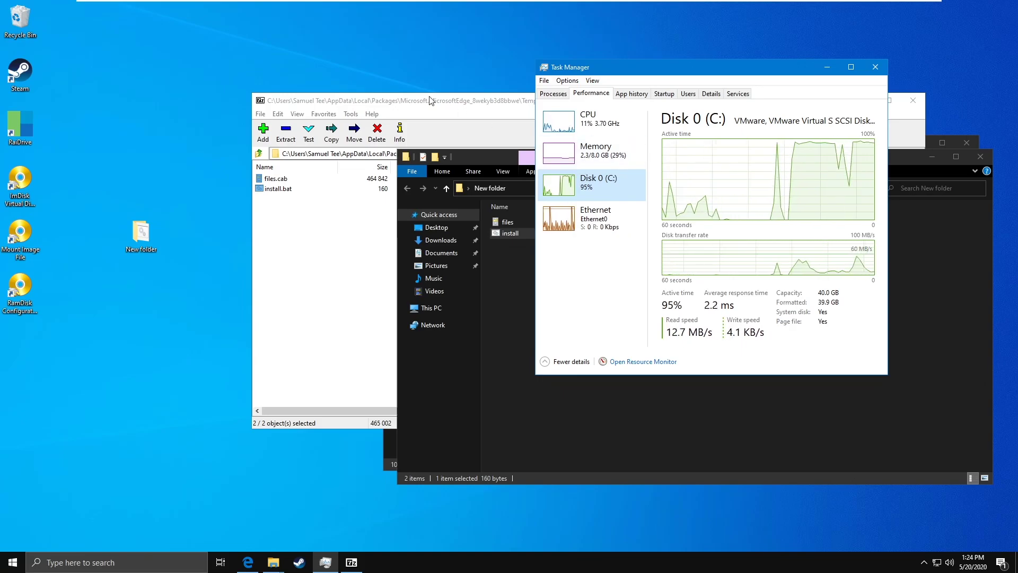
key("alt+Tab")
left_click(912, 101)
left_click(615, 154)
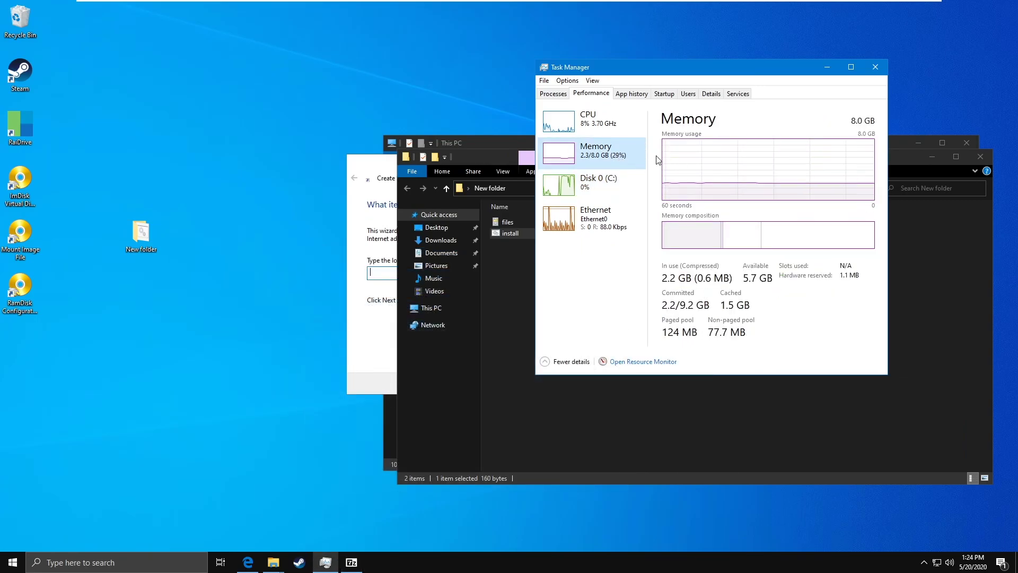
In RamDisk Configuration's Basic tab, change Size from 64 to 4 GB and tick Allocate Memory Dynamically
mouse_move(774, 226)
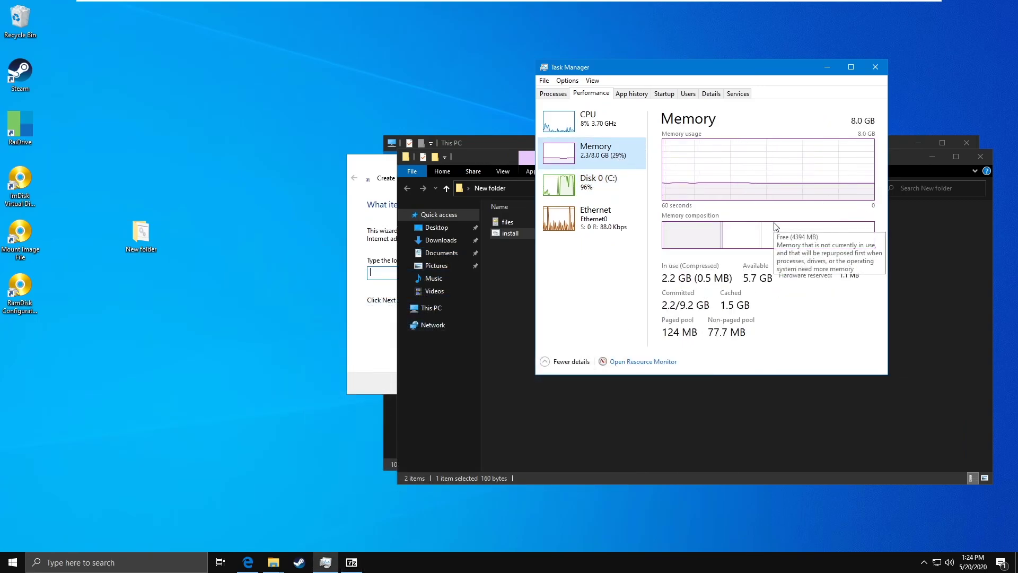
left_click_drag(646, 67, 684, 58)
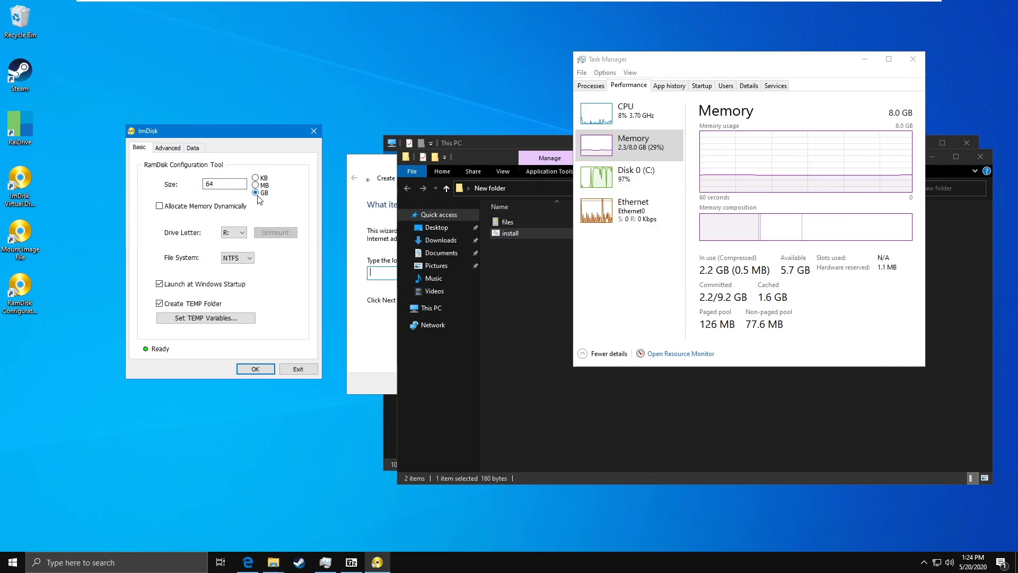
left_click_drag(222, 184, 189, 184)
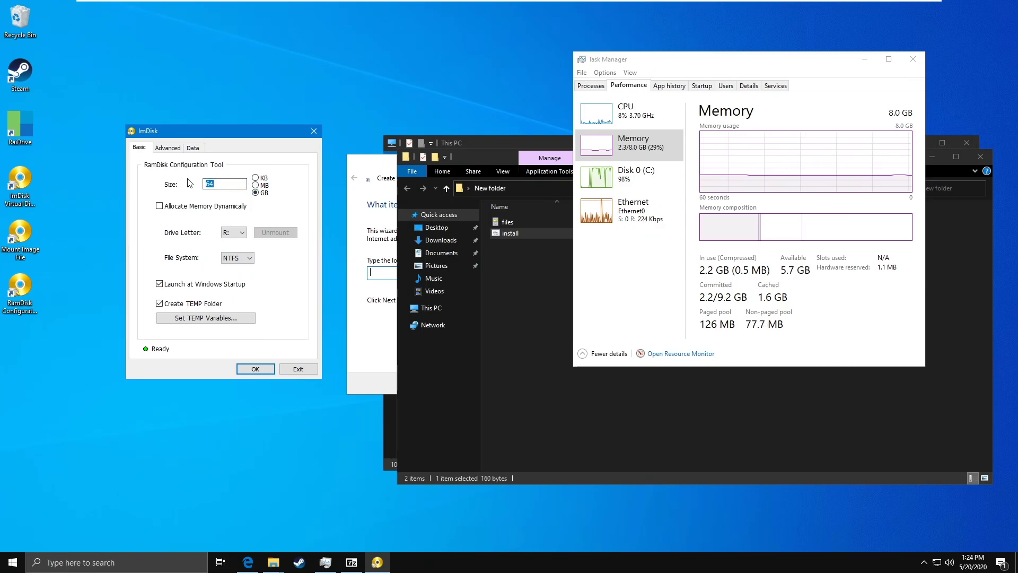
type("4")
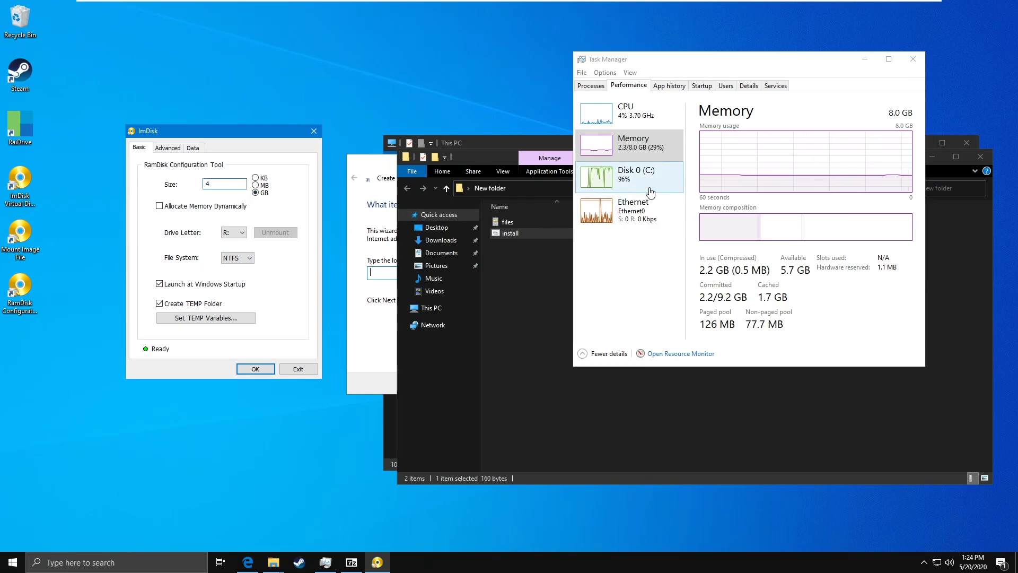
left_click(781, 147)
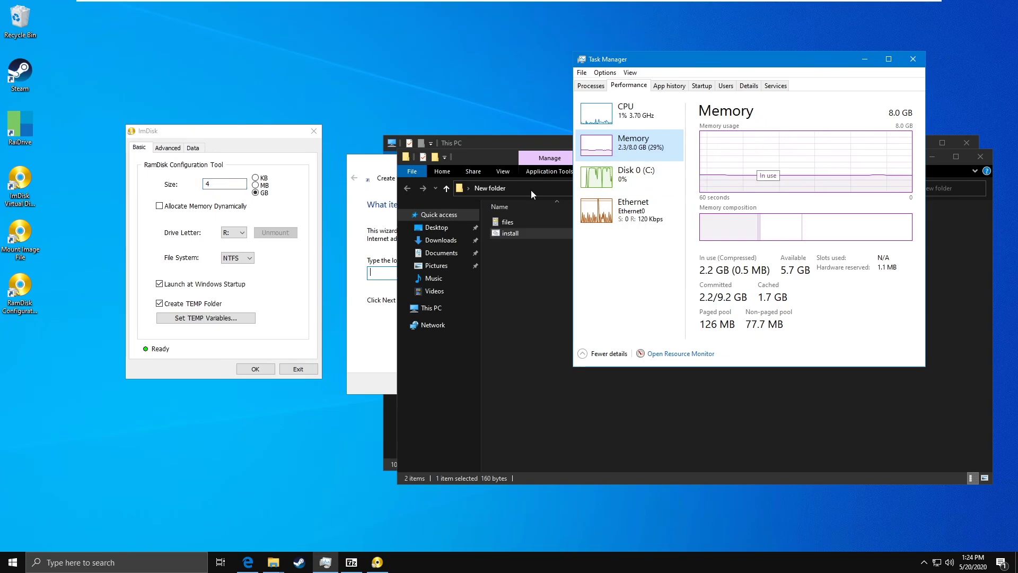
left_click(196, 207)
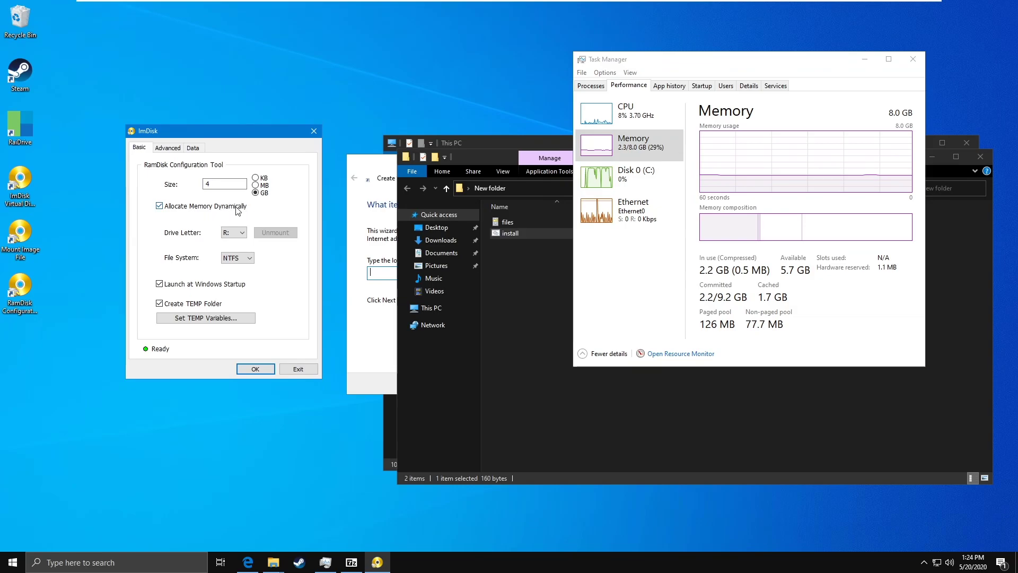
mouse_move(243, 214)
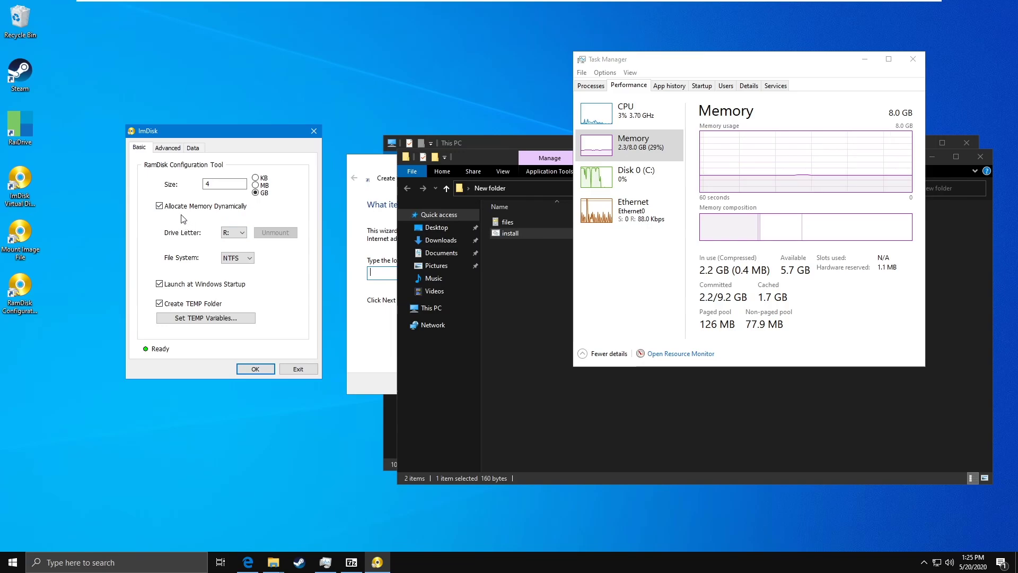
key("ctrl+shift+Tab")
Create a desktop folder named 'RAMDisk Empty' and place it beside Steam
right_click(93, 96)
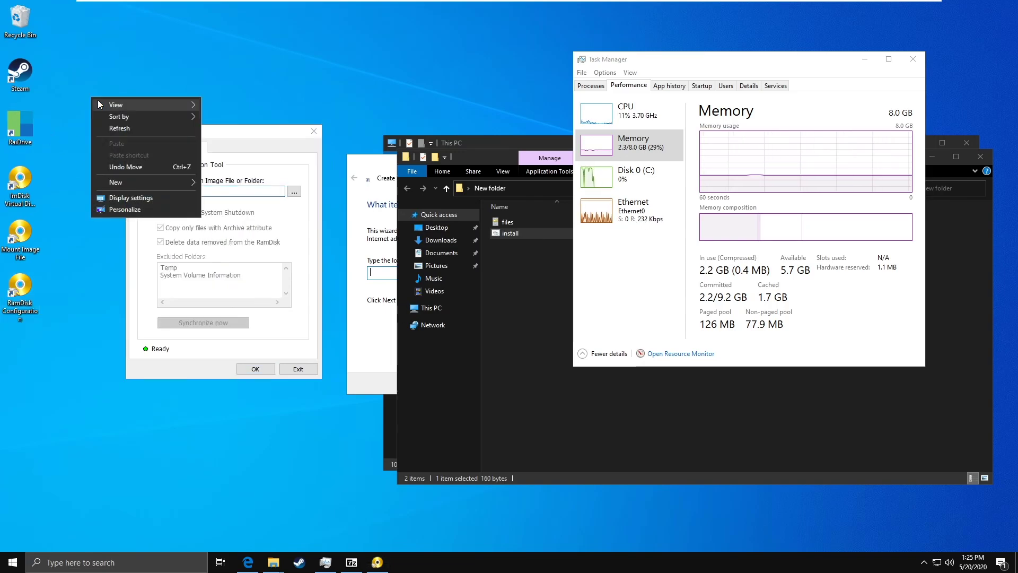
mouse_move(122, 185)
left_click(217, 184)
type("RA")
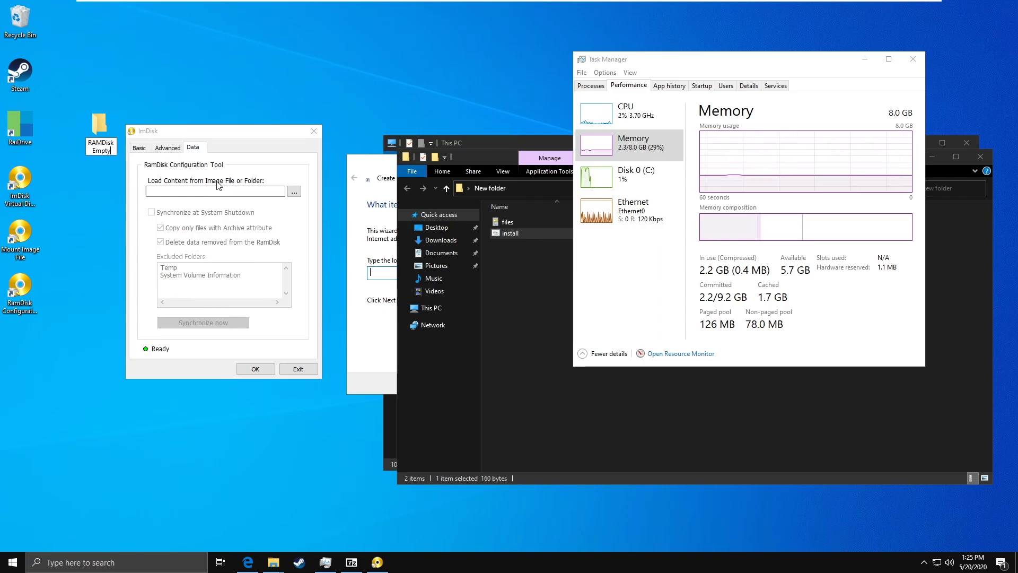
type("MDisk Empty")
key("Return")
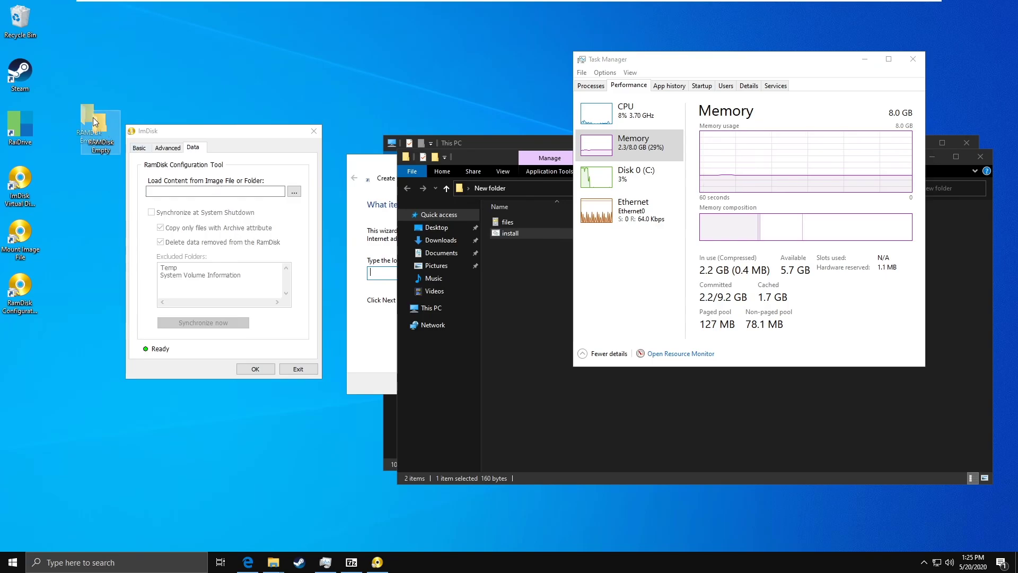
left_click_drag(94, 117, 27, 126)
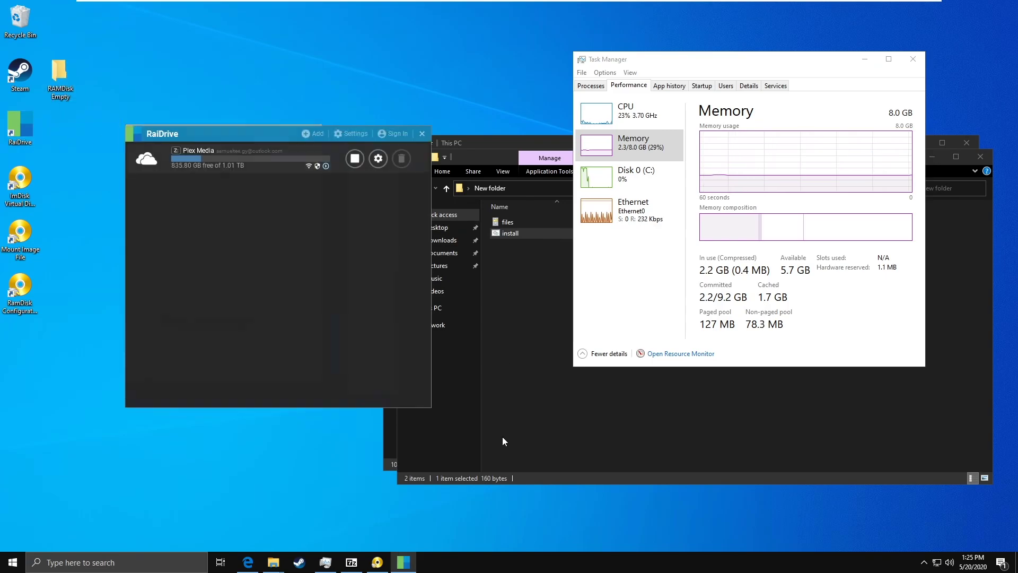
Open RaiDrive's settings and create a 'RaiDrive Cache' subfolder inside RAMDisk Empty
left_click(403, 161)
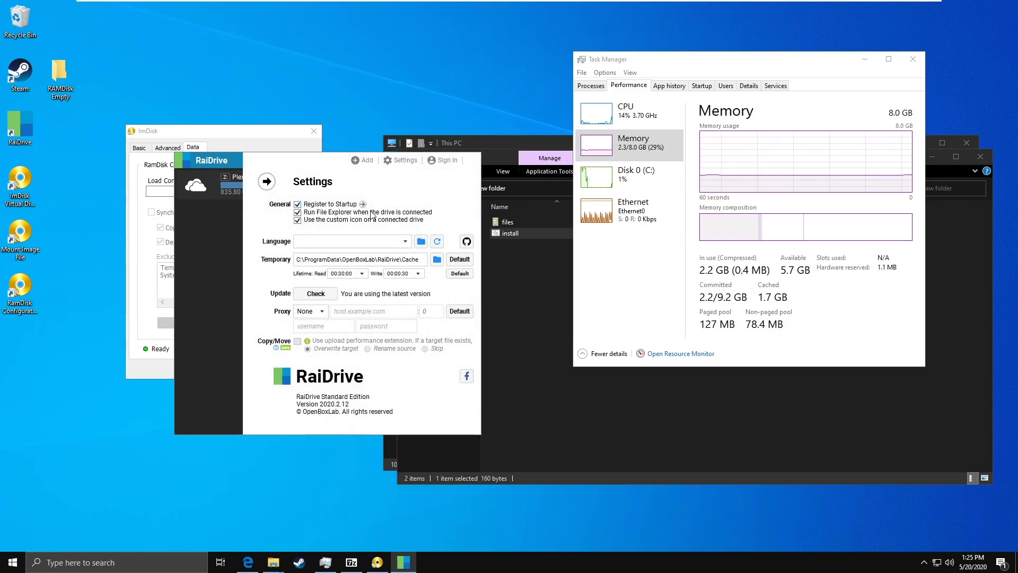
double_click(69, 76)
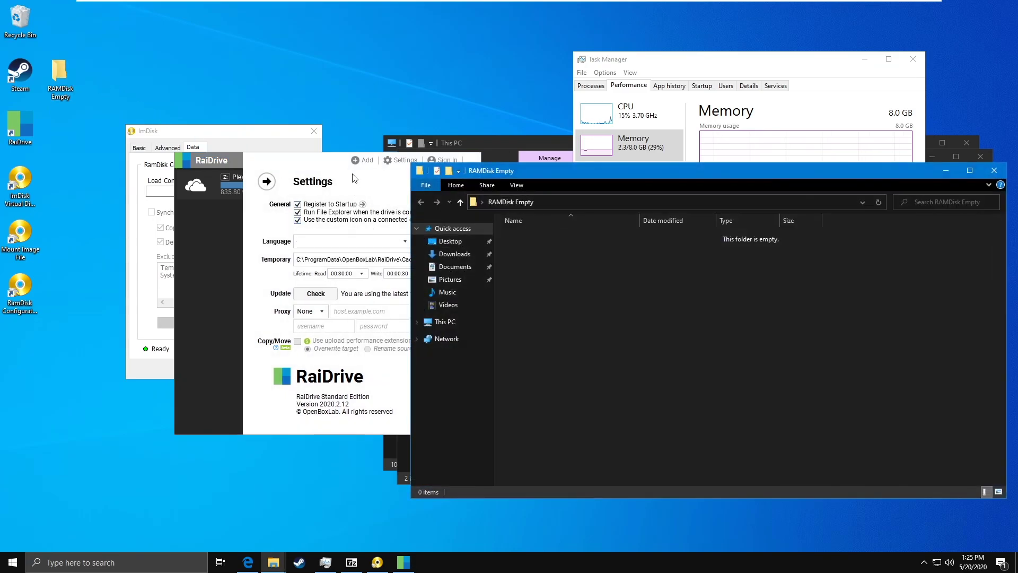
left_click(491, 171)
left_click(445, 172)
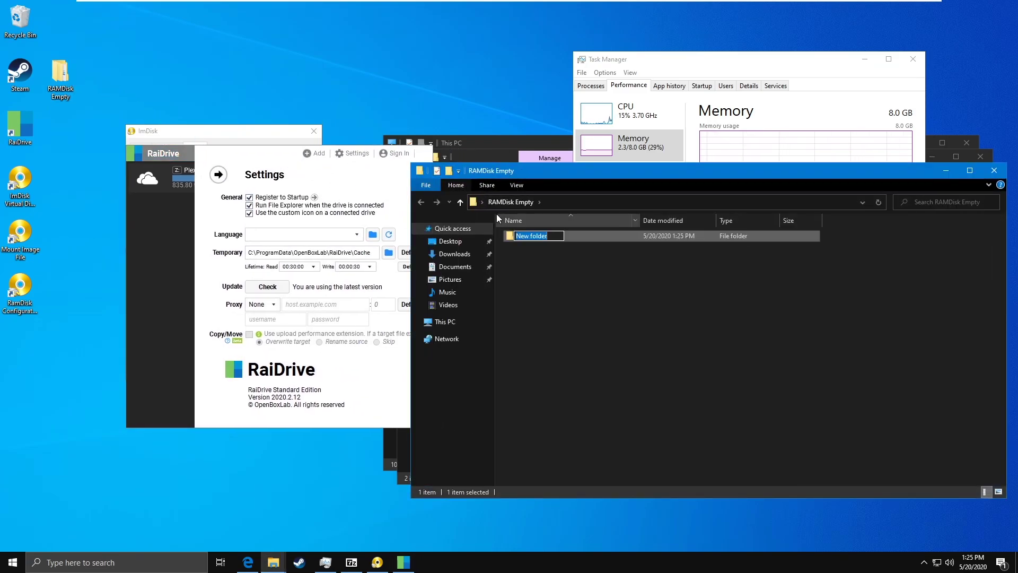
type("RaiDrive Cache")
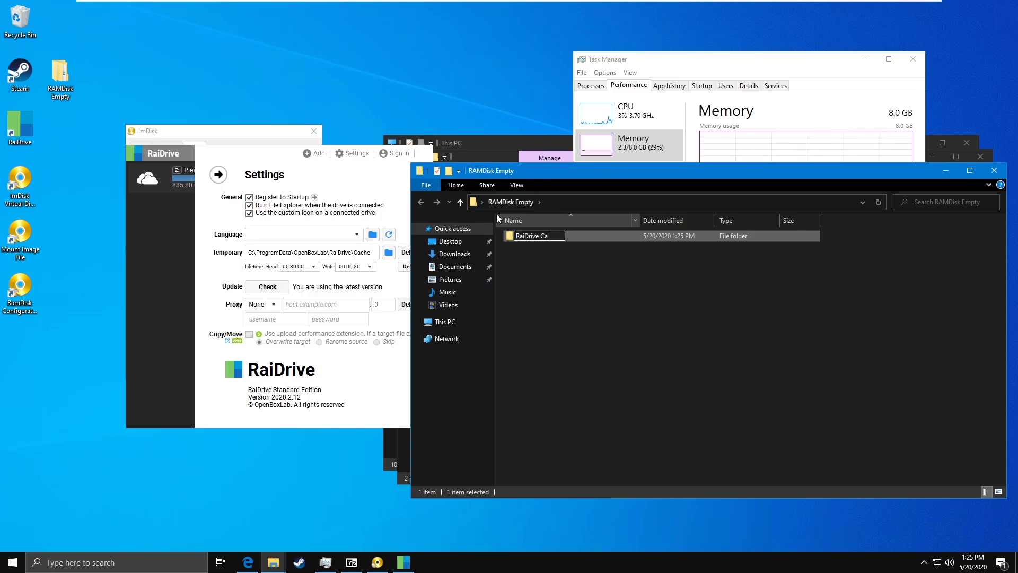
key("Return")
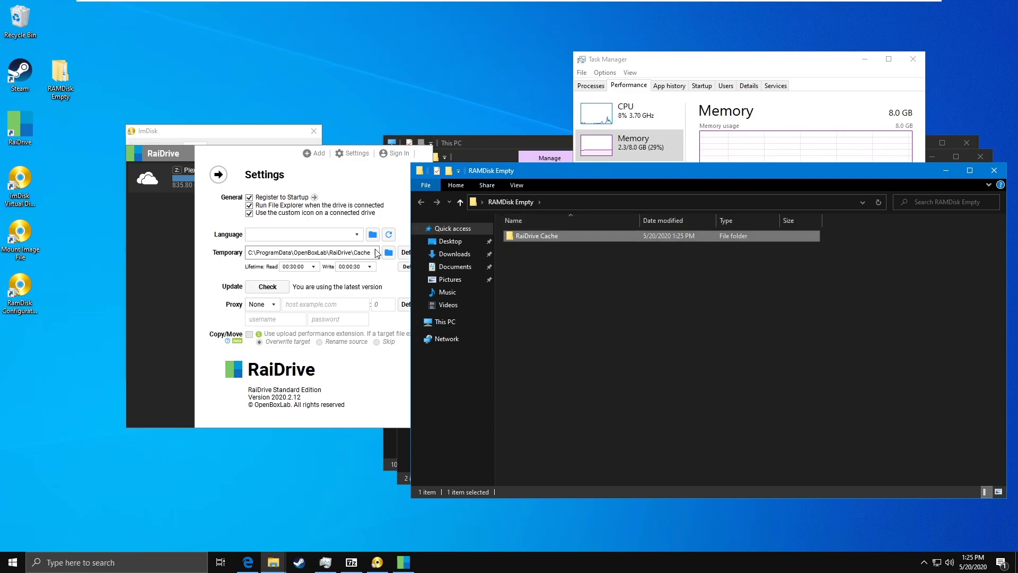
left_click(592, 299)
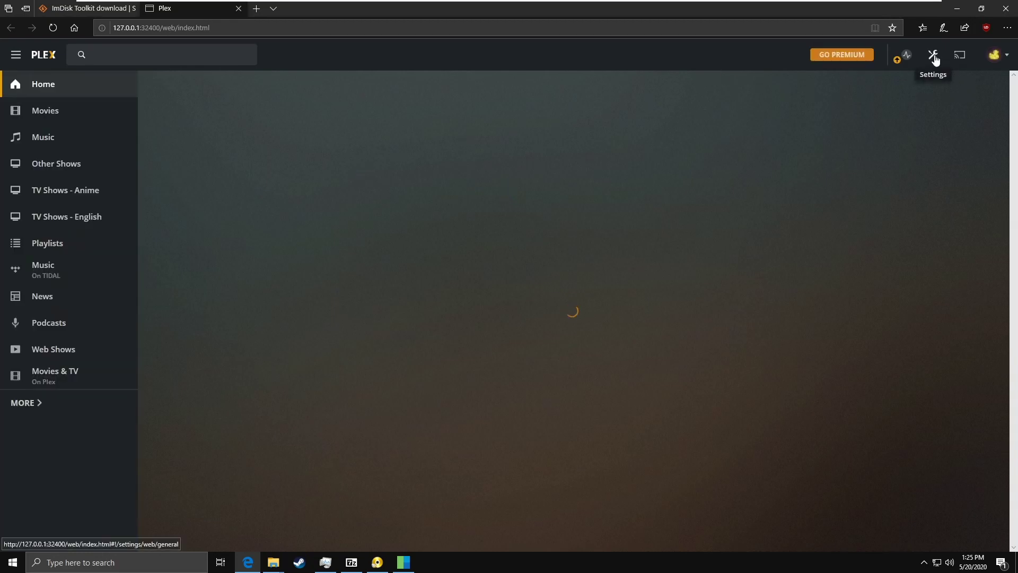
Open the Plex server's Transcoder settings and select the temporary directory field
left_click(932, 56)
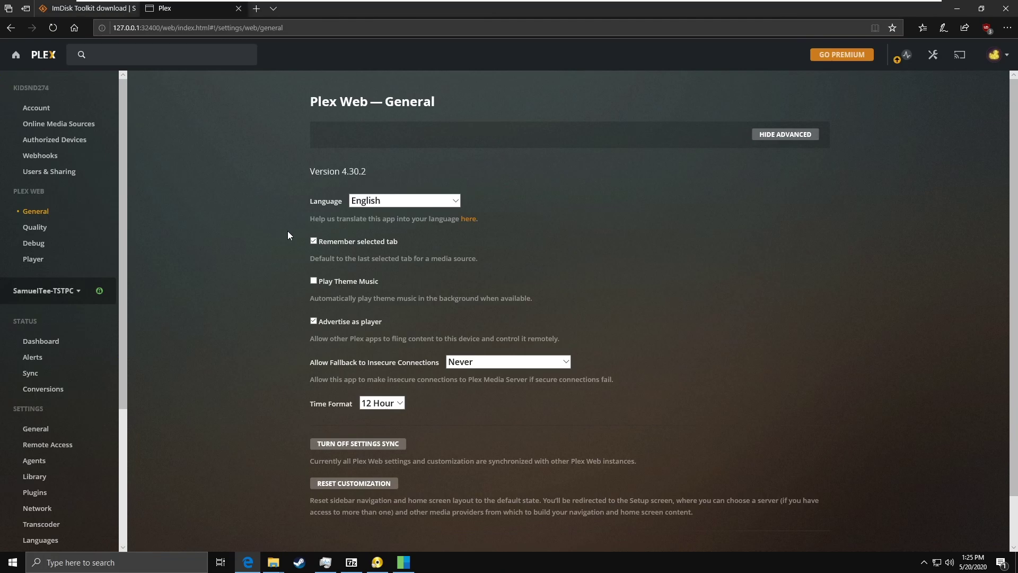
scroll(214, 339, "down", 1)
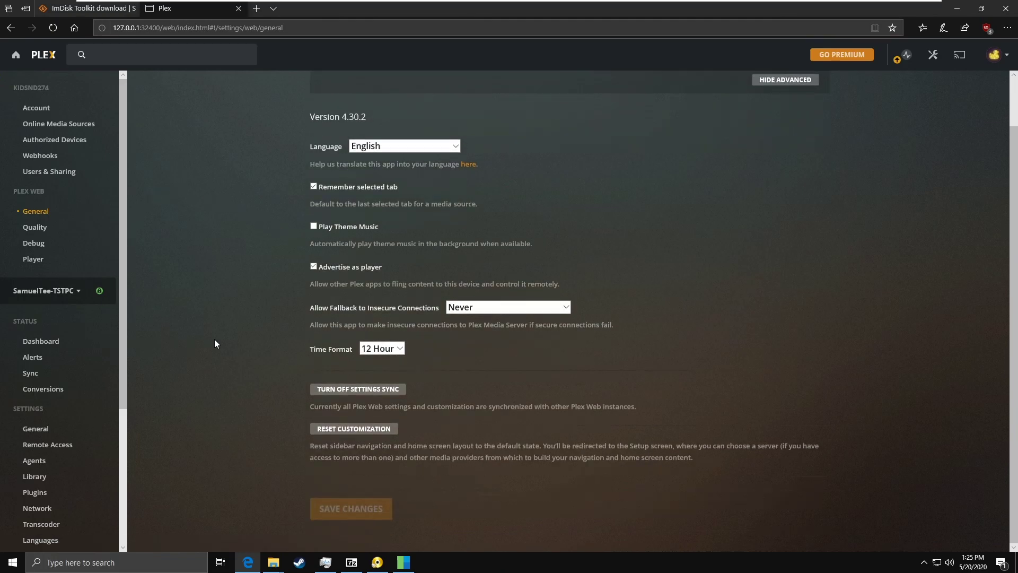
scroll(59, 332, "down", 3)
left_click(58, 330)
left_click(371, 225)
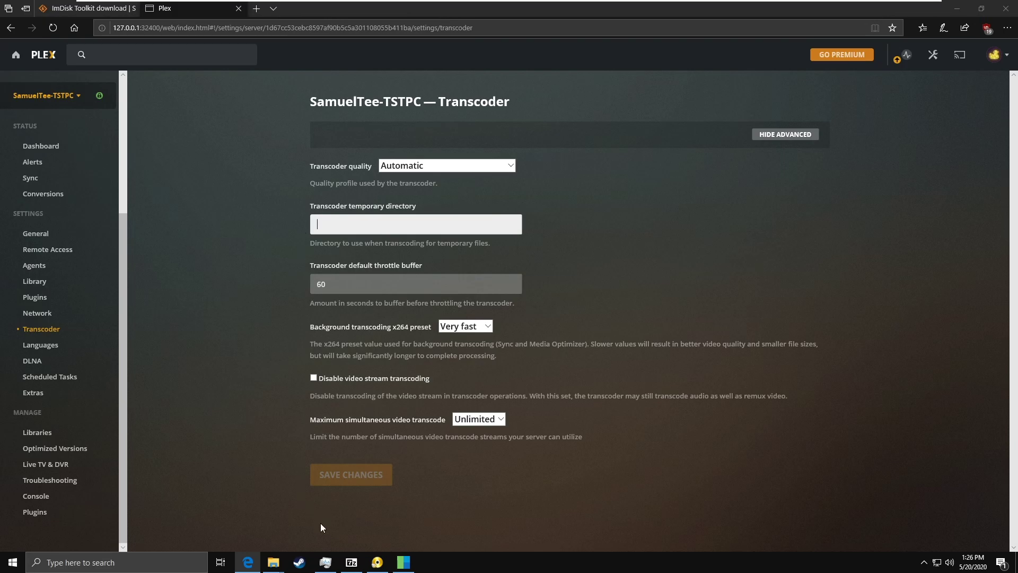
Create a 'Plex Transcoder' folder inside RAMDisk Empty beside RaiDrive Cache
mouse_move(273, 561)
left_click(446, 514)
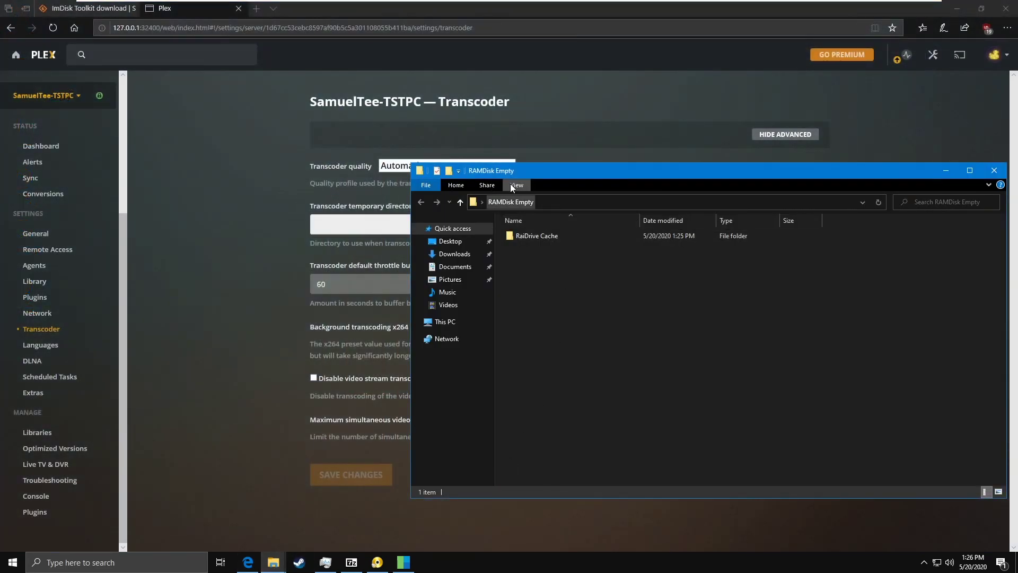
left_click_drag(510, 171, 520, 226)
left_click(458, 225)
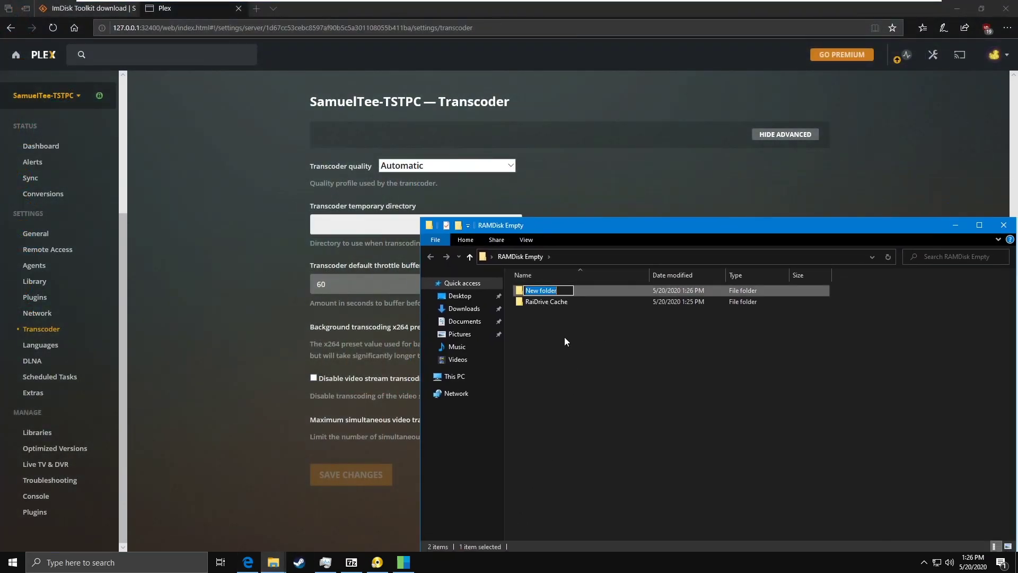
type("Pled")
key("BackSpace")
type("x Transcoder")
key("Return")
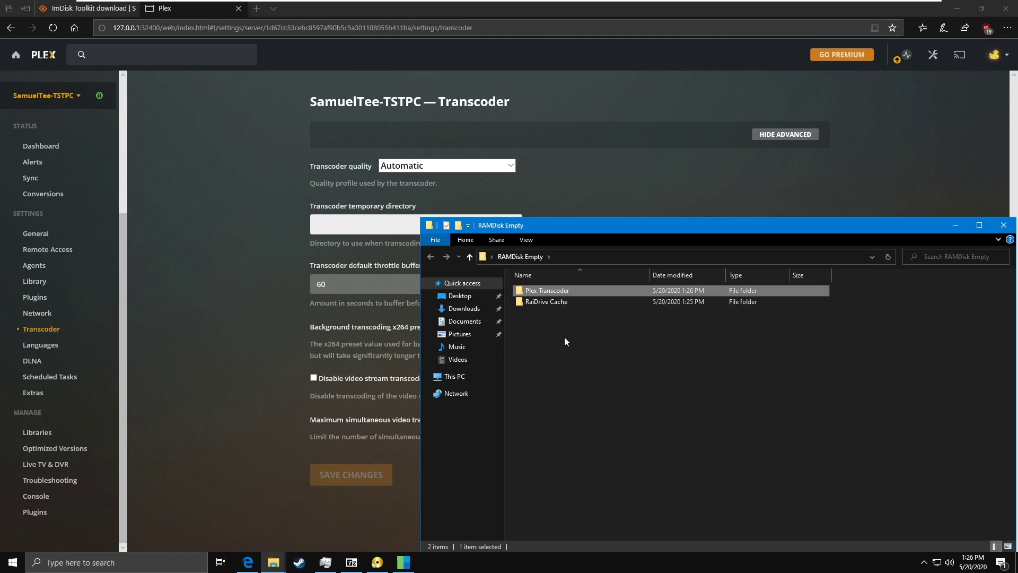
On ImDisk's Data tab, choose RAMDisk Empty as the folder loaded into the RAM disk
left_click(378, 564)
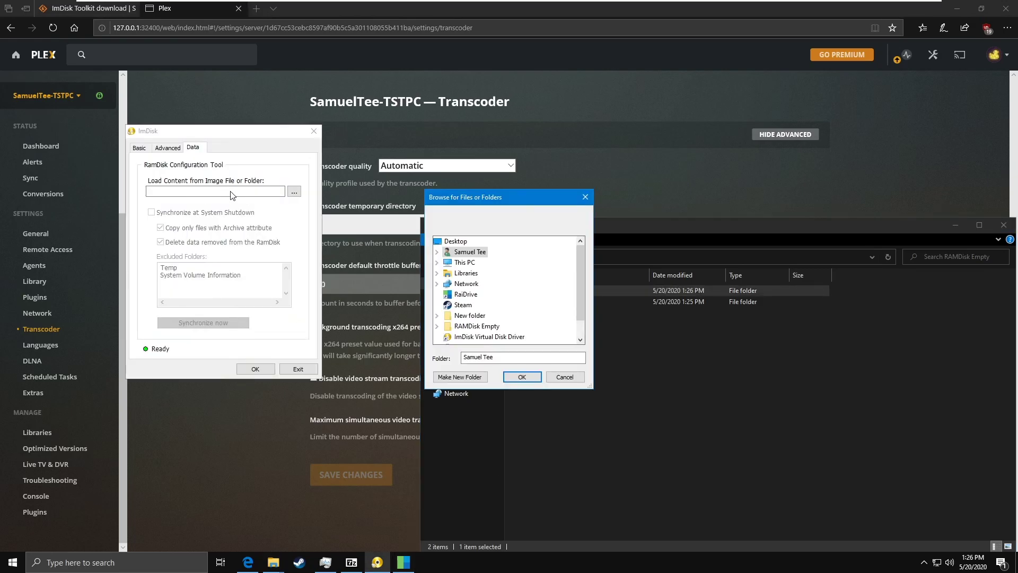
double_click(475, 326)
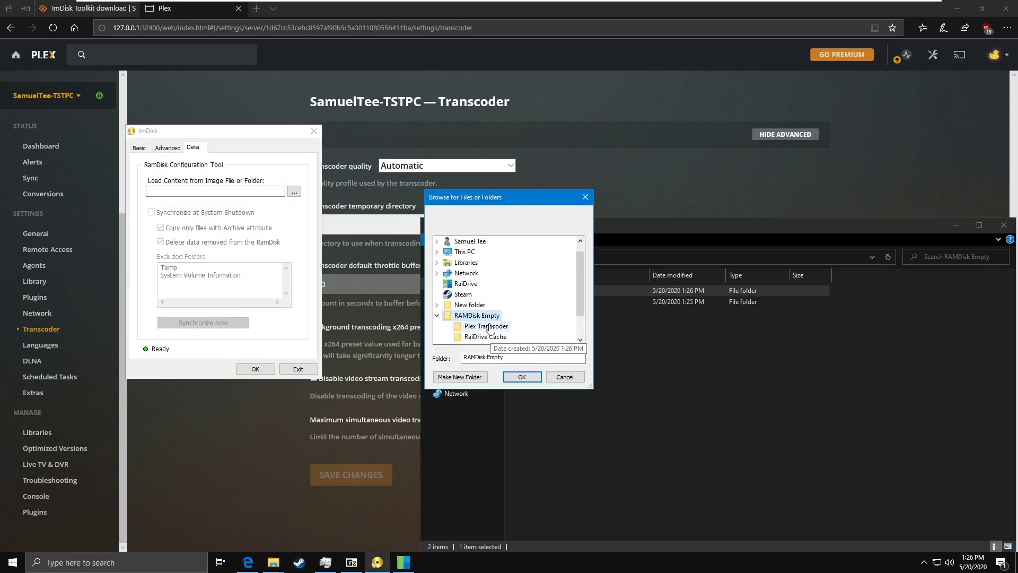
left_click(525, 376)
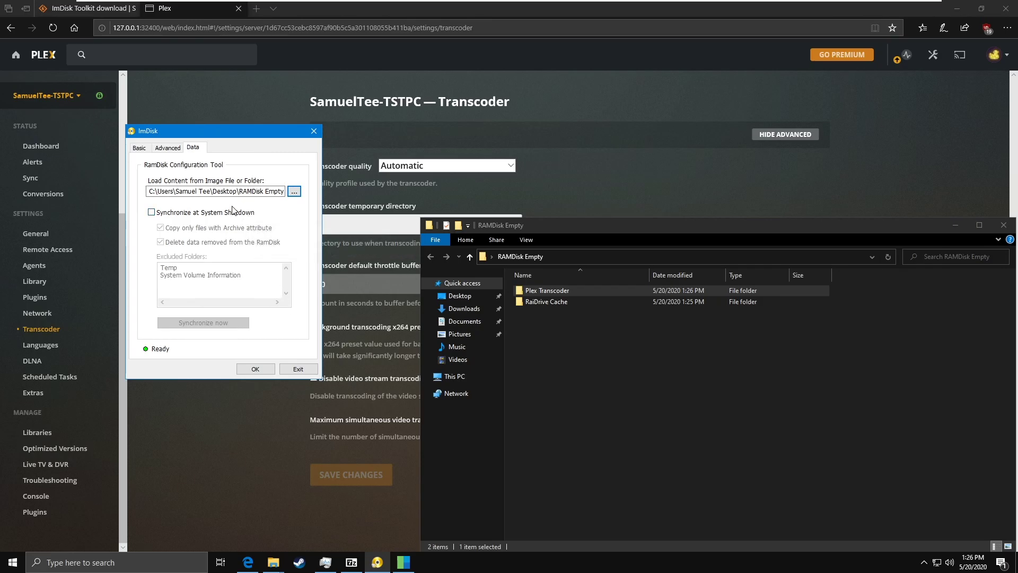
mouse_move(231, 217)
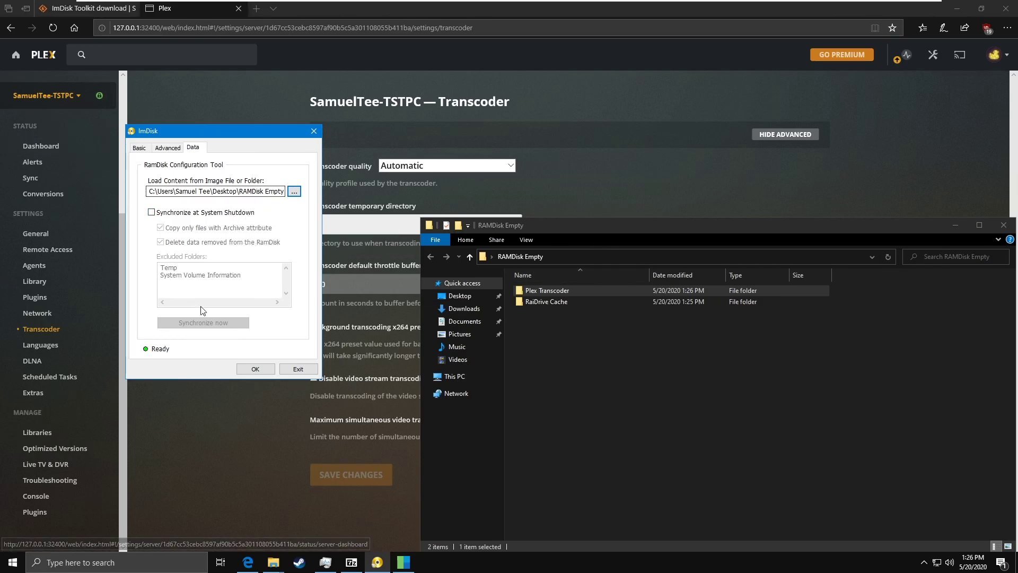
left_click_drag(537, 323, 583, 305)
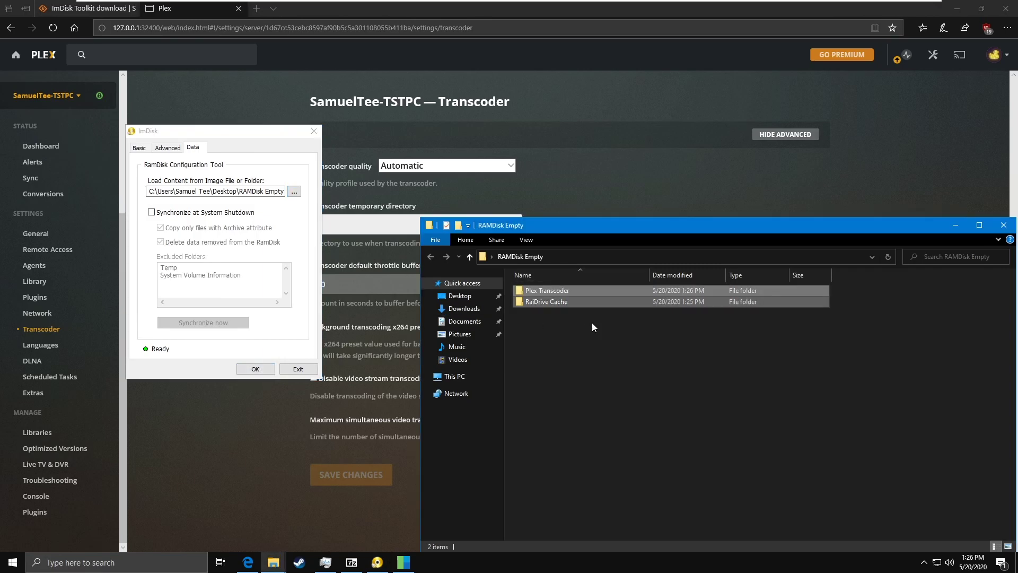
Apply the settings to remount the RAM disk as R:, cancel the unmount warning and exit
left_click(568, 380)
left_click(255, 368)
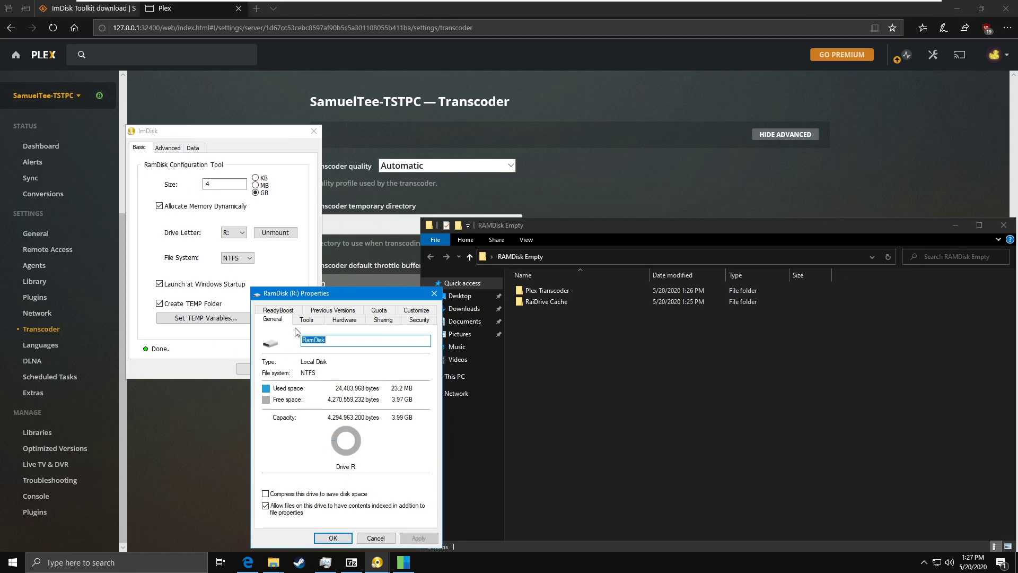
left_click(333, 538)
left_click(255, 368)
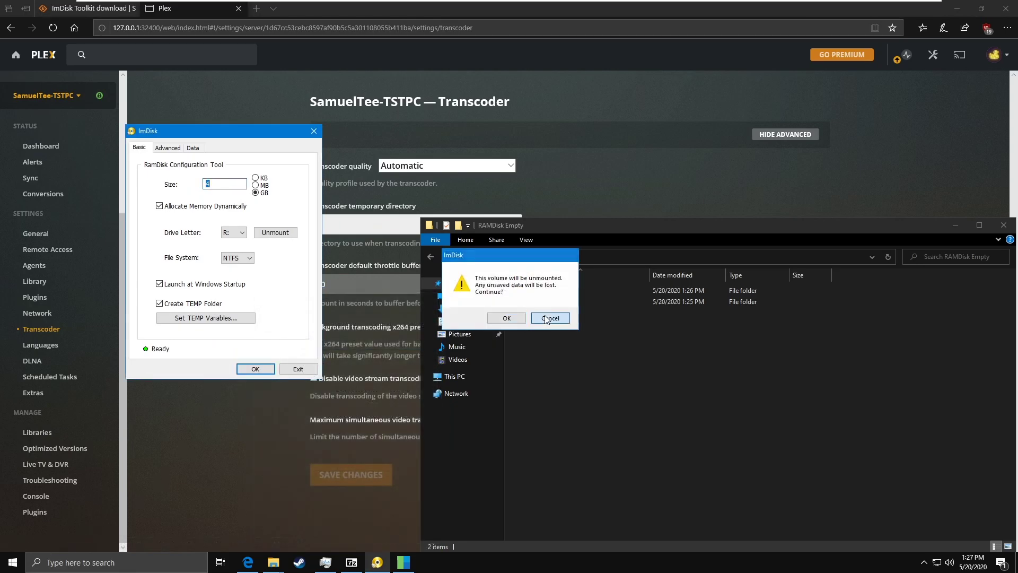
left_click(508, 317)
left_click(315, 369)
Open RamDisk (R:) from This PC and check its three folders, looking inside Temp
left_click(12, 562)
left_click(13, 495)
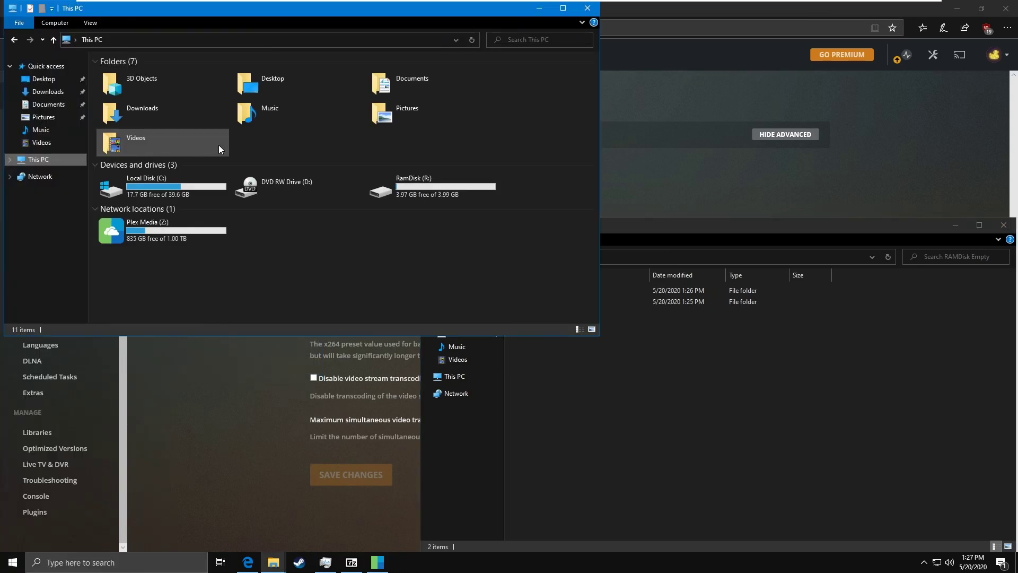
double_click(395, 184)
left_click_drag(441, 241, 162, 80)
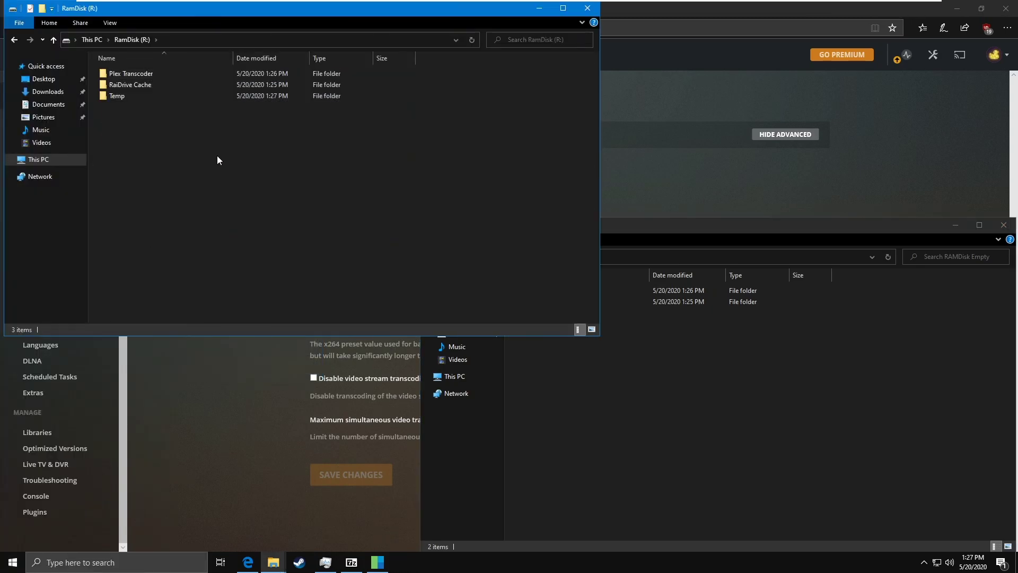
double_click(149, 96)
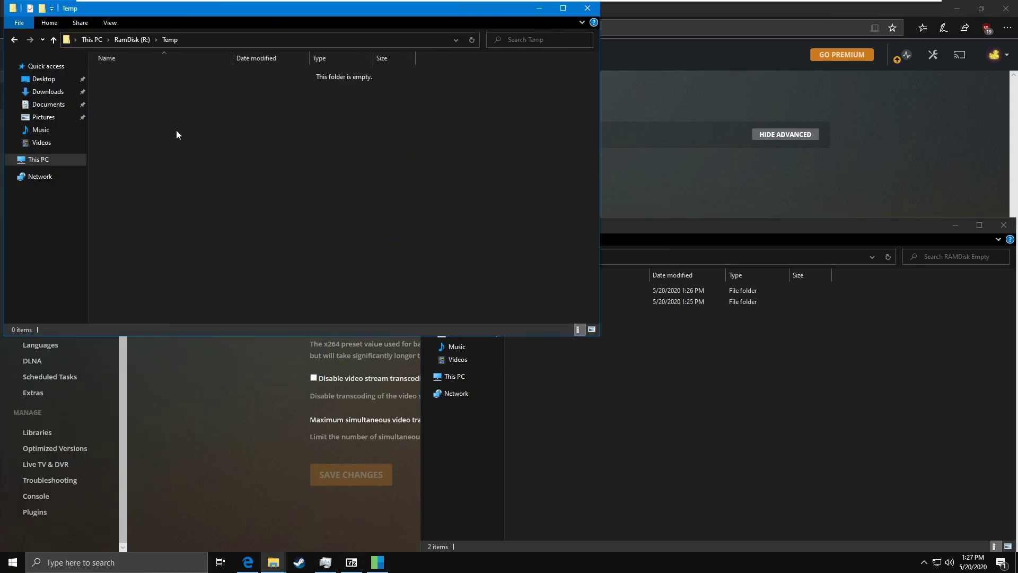
left_click(120, 44)
left_click_drag(212, 8, 348, 72)
Open R:\Plex Transcoder, copy its path, and return to Plex's Transcoder settings
left_click(750, 359)
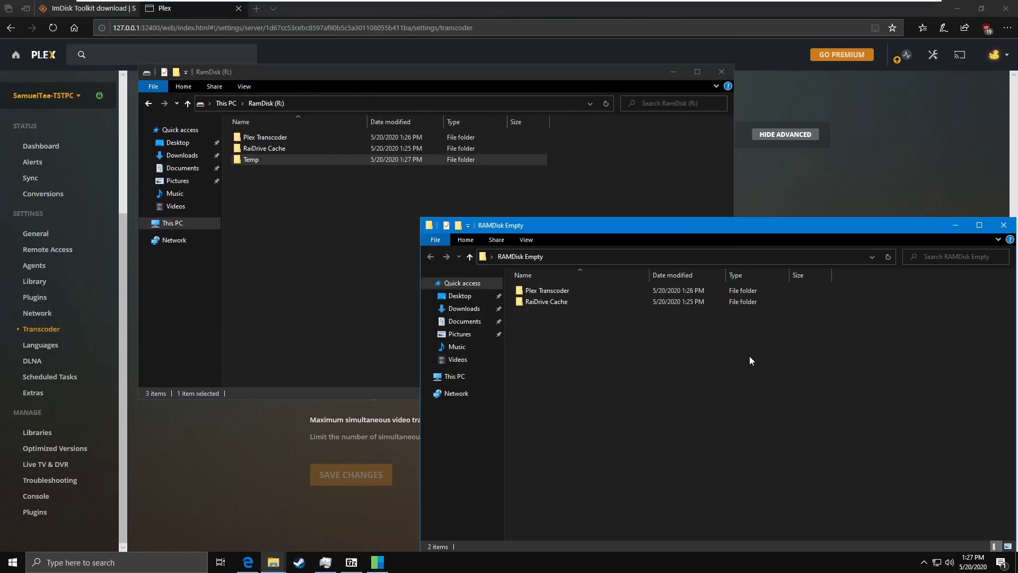
left_click(861, 106)
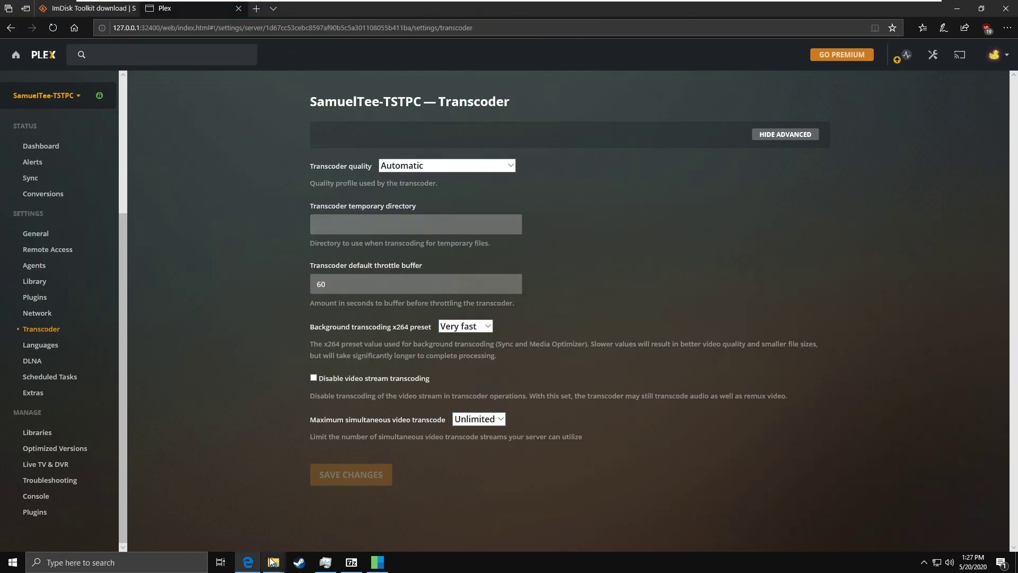
mouse_move(273, 561)
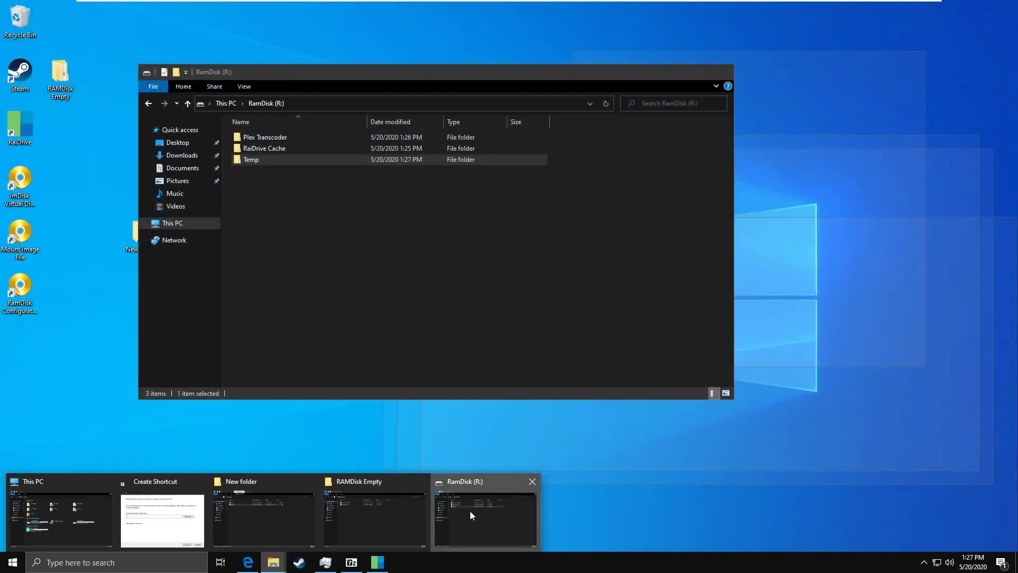
left_click(469, 510)
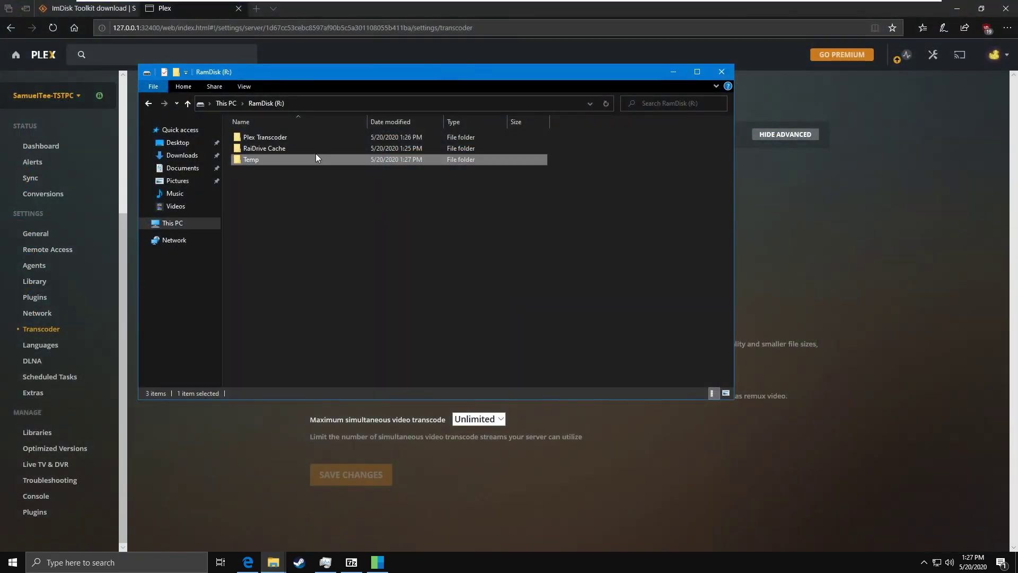
double_click(305, 140)
left_click(359, 102)
key("ctrl+c")
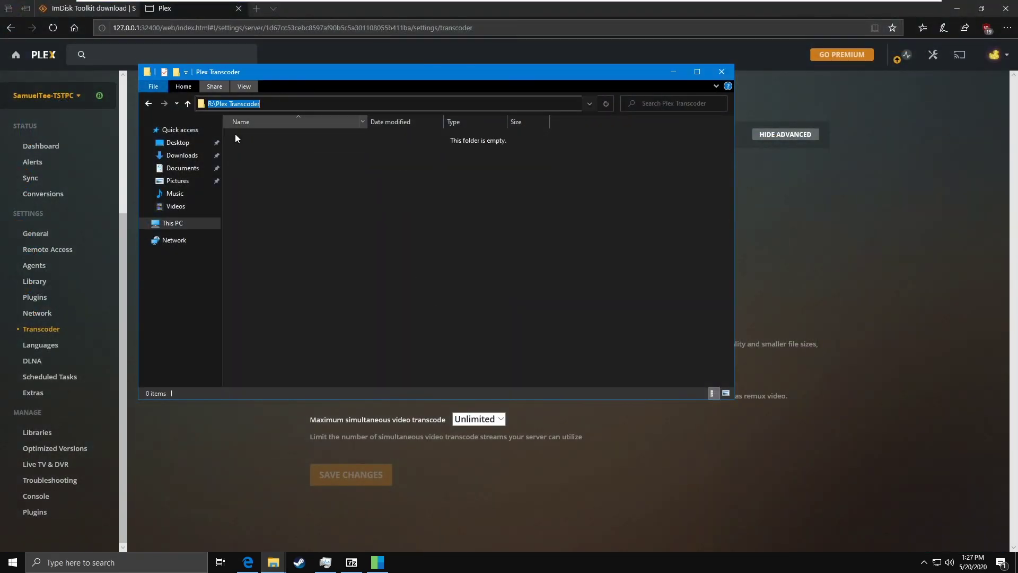
left_click(222, 441)
Paste R:\Plex Transcoder as Plex's Transcoder temporary directory and save the changes
left_click(363, 225)
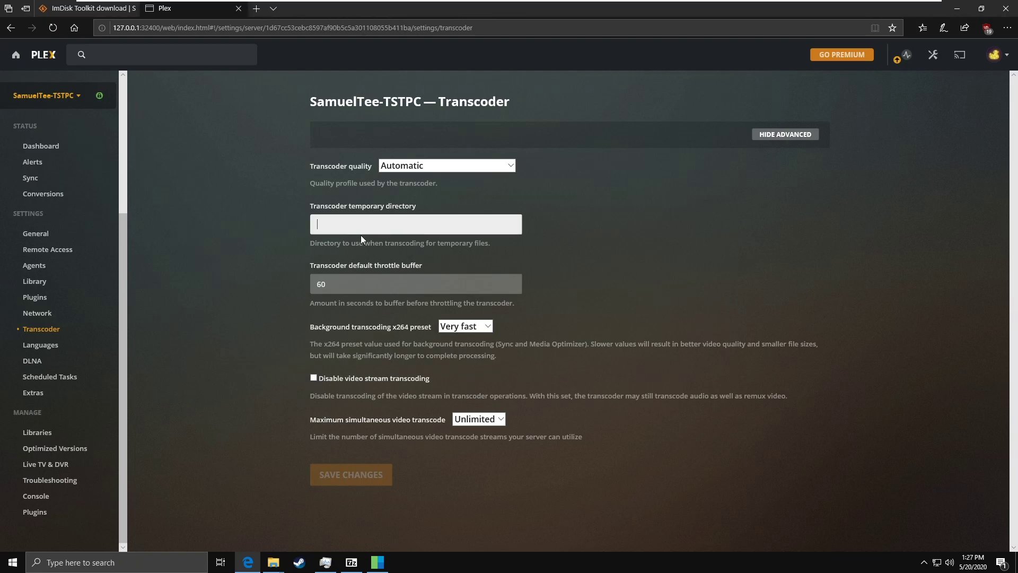
key("ctrl+v")
left_click(351, 474)
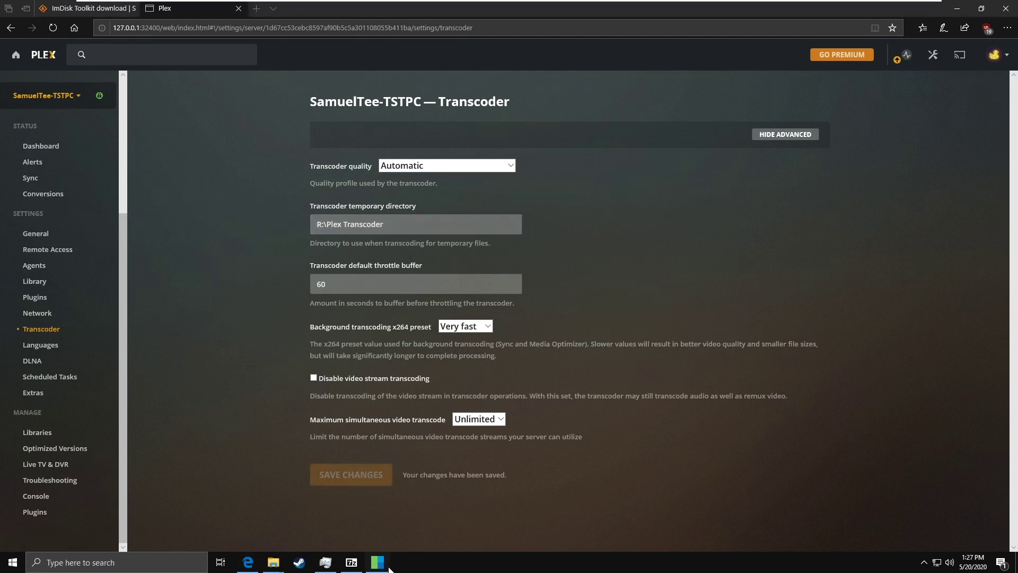
Set RaiDrive's temporary folder to R:\RaiDrive Cache, declining the reconnect
left_click(386, 564)
left_click(388, 252)
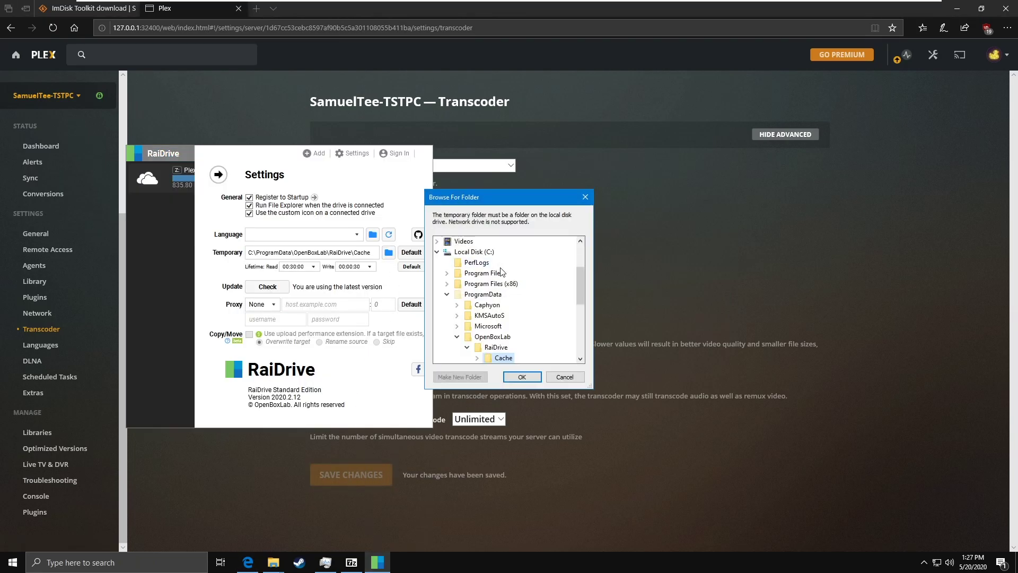
scroll(460, 298, "up", 3)
left_click(437, 284)
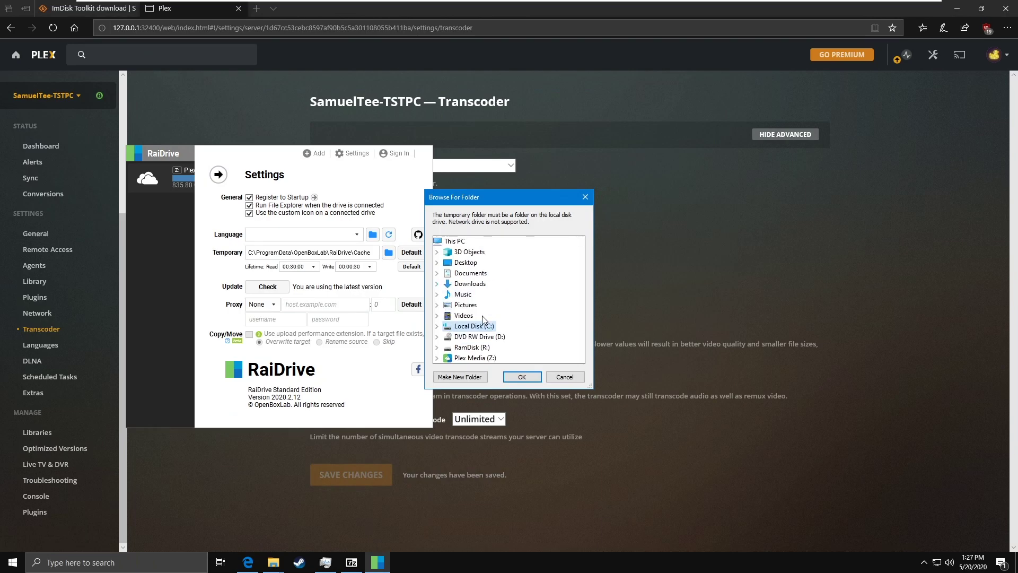
left_click(437, 347)
left_click(488, 339)
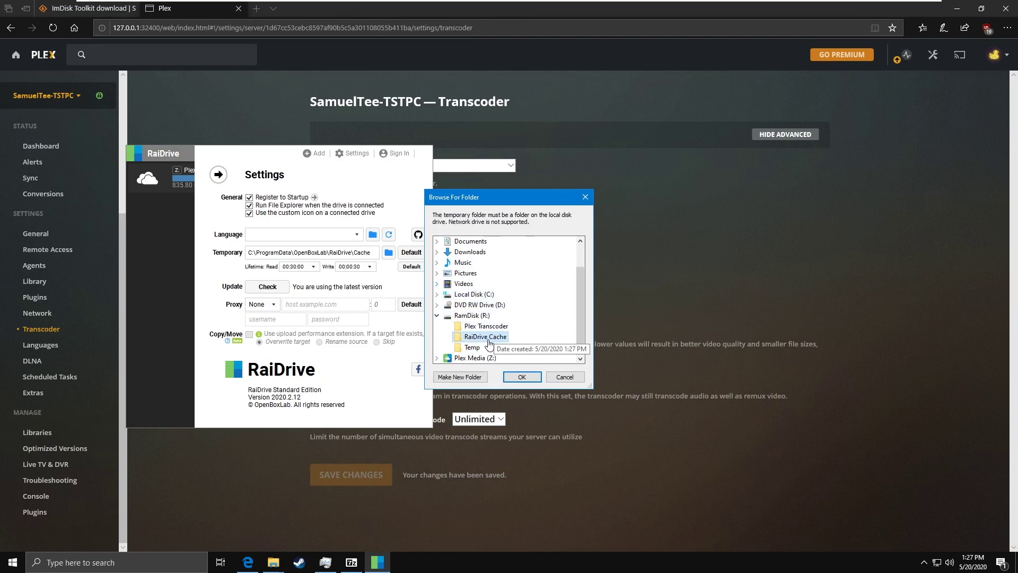
left_click(522, 376)
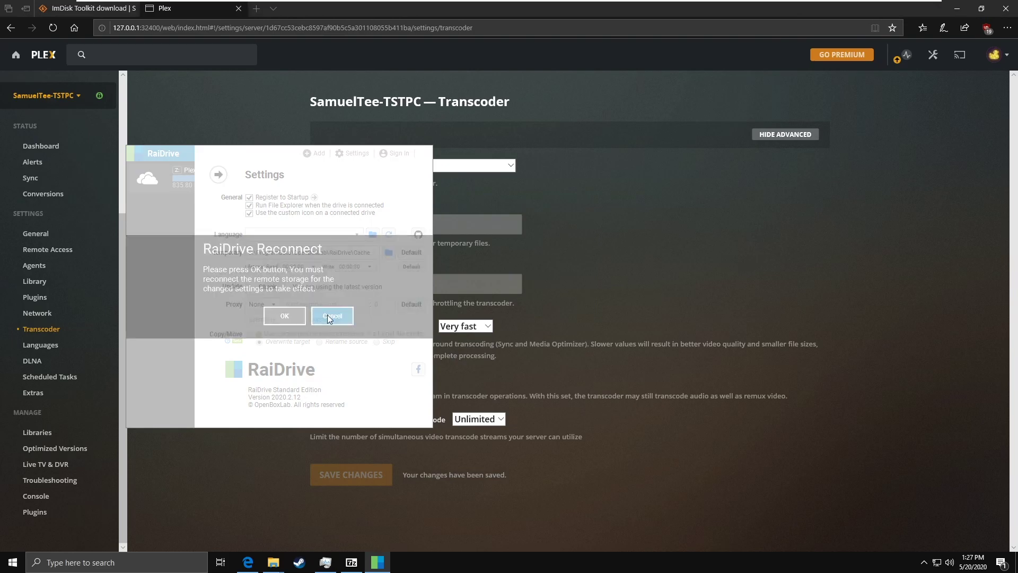
left_click(328, 317)
left_click_drag(396, 281, 791, 288)
left_click(883, 313)
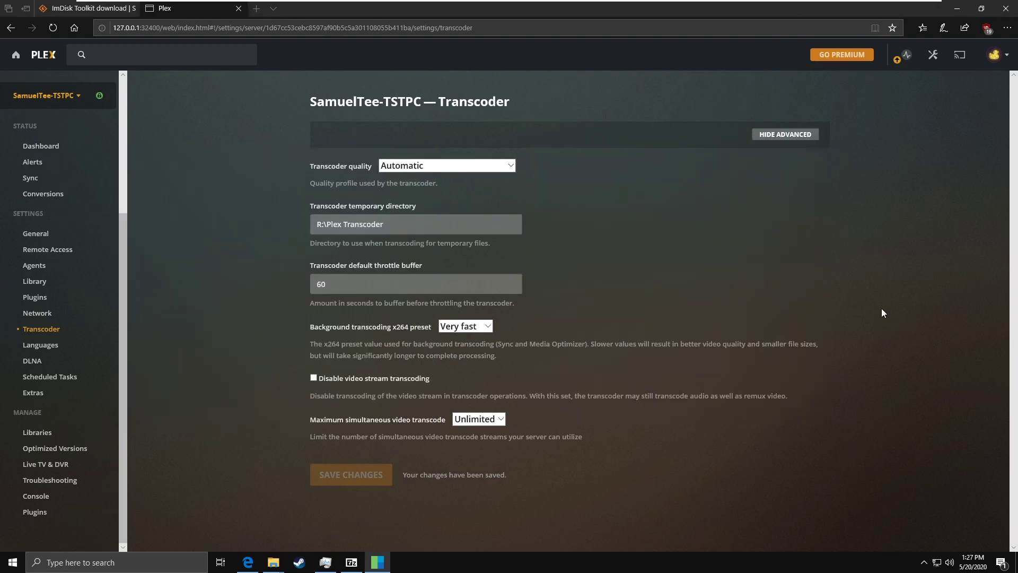
Browse R:\RaiDrive Cache into its cache\Sys folder to confirm it is empty, then bring Plex back
left_click(957, 8)
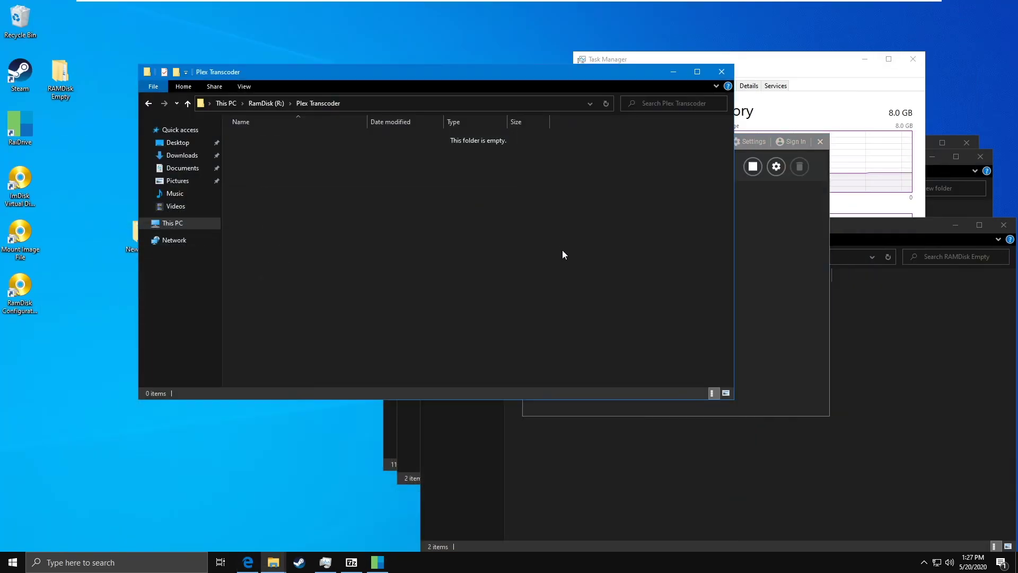
left_click(262, 104)
double_click(276, 151)
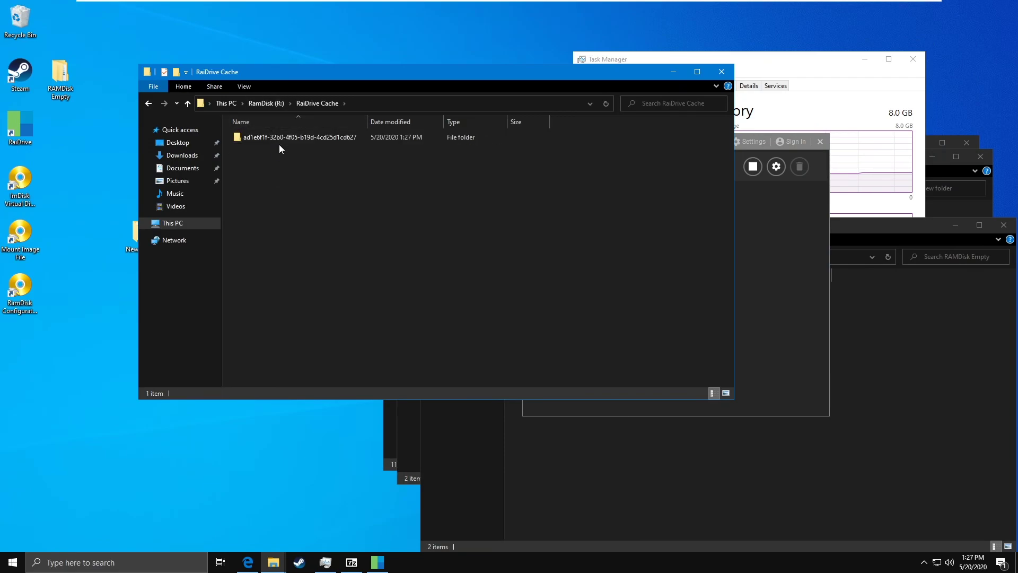
left_click(281, 139)
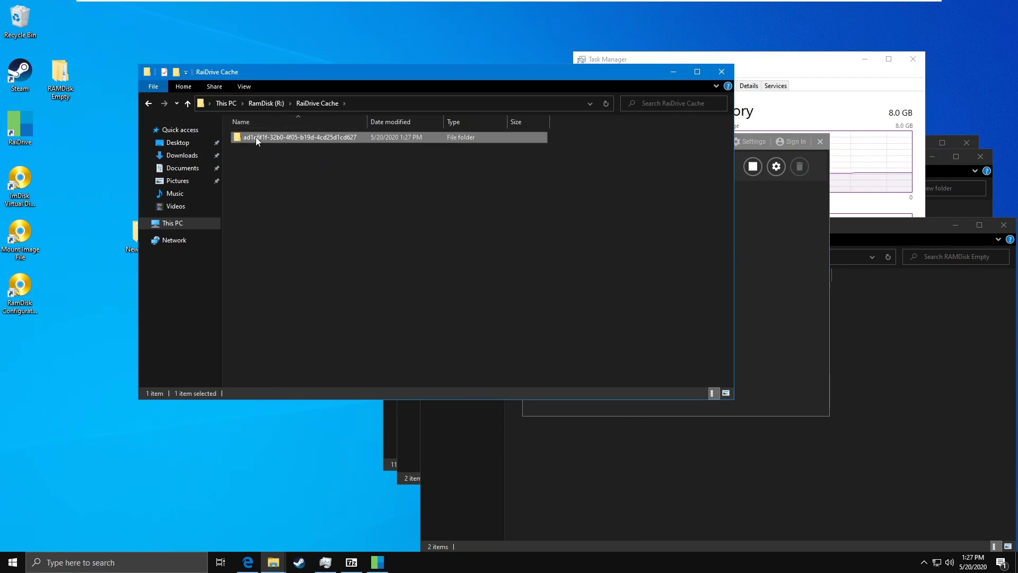
double_click(255, 136)
double_click(269, 139)
left_click(266, 103)
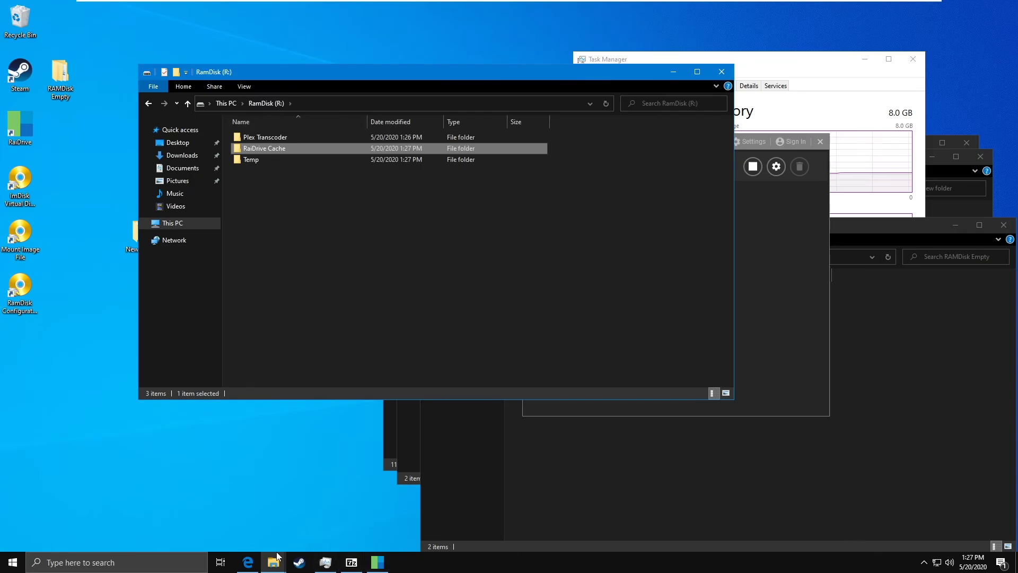
left_click(248, 562)
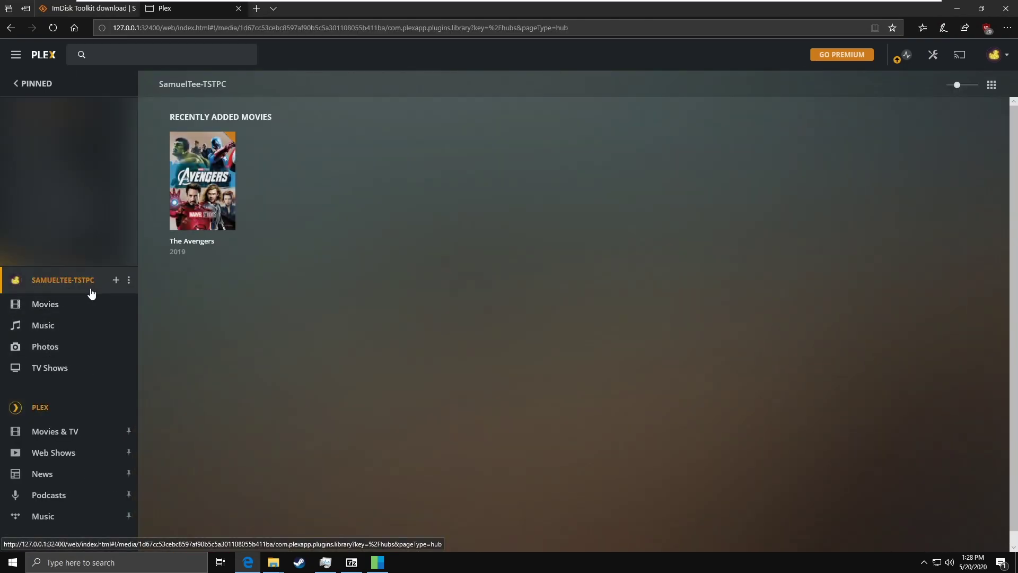
Start playing The Avengers with Task Manager's network throughput graph showing
left_click(325, 562)
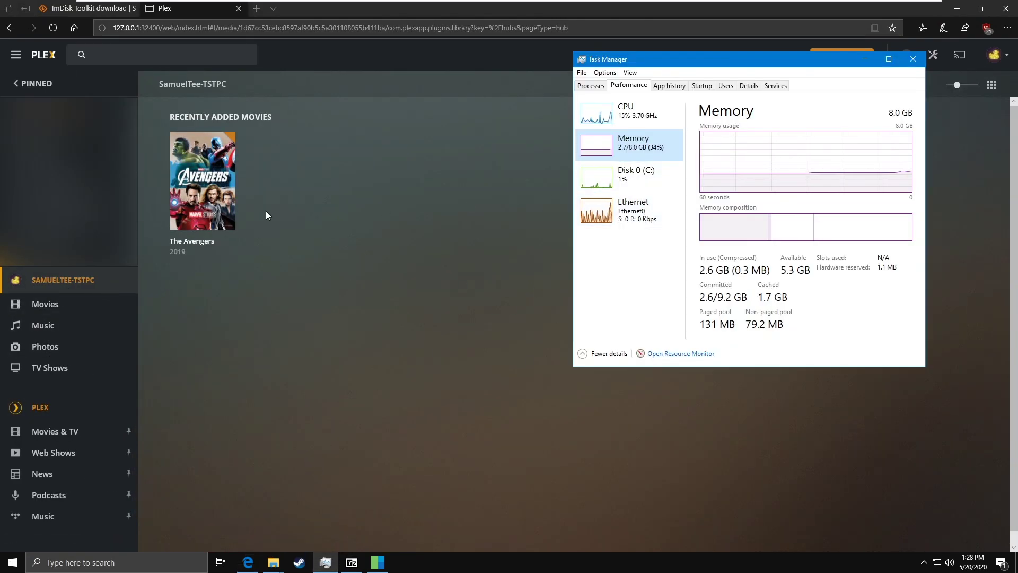
left_click(203, 184)
left_click(325, 562)
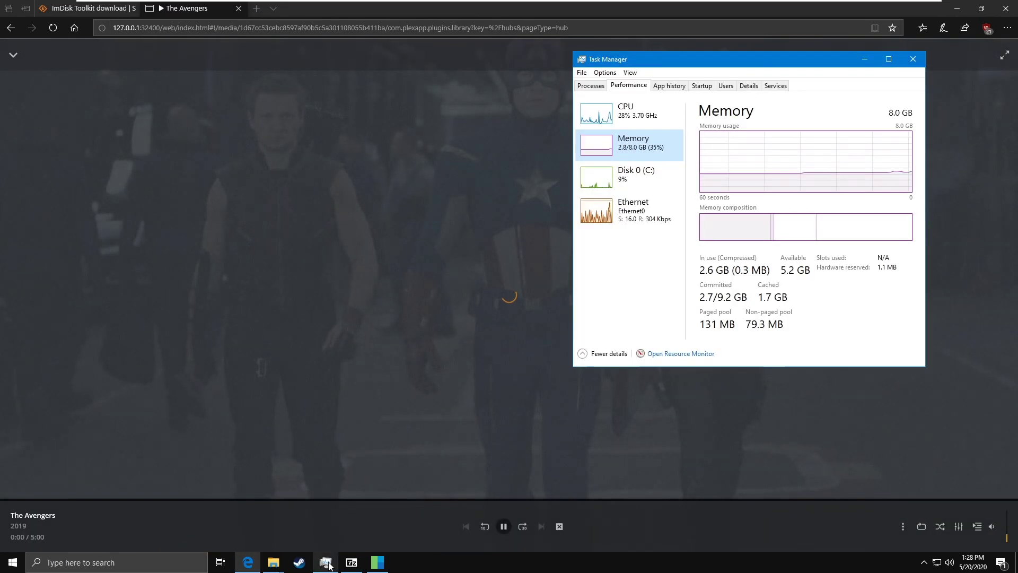
left_click(644, 212)
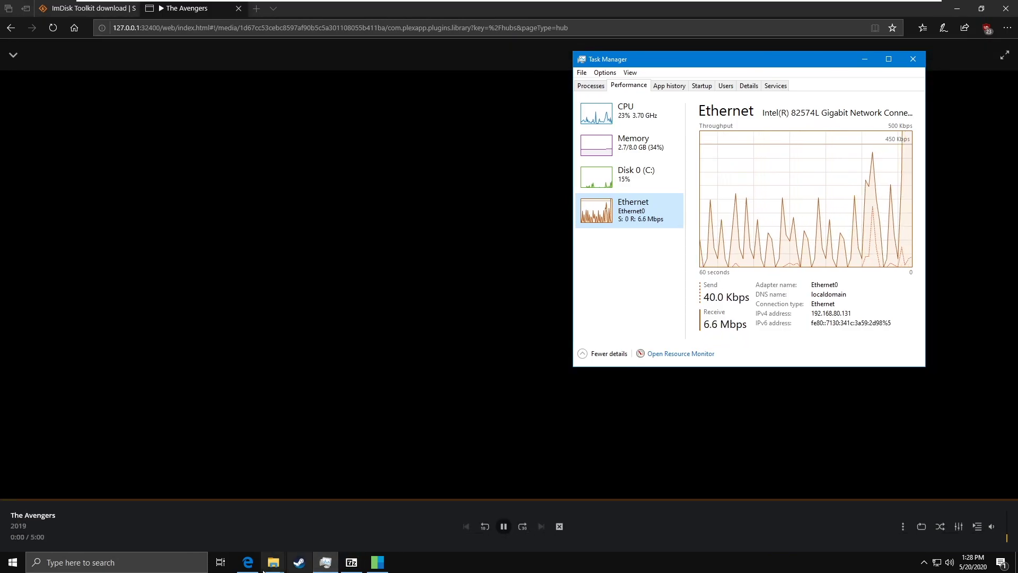
Find the new 21 MB cache file under R:\RaiDrive Cache's cache folder
left_click(273, 561)
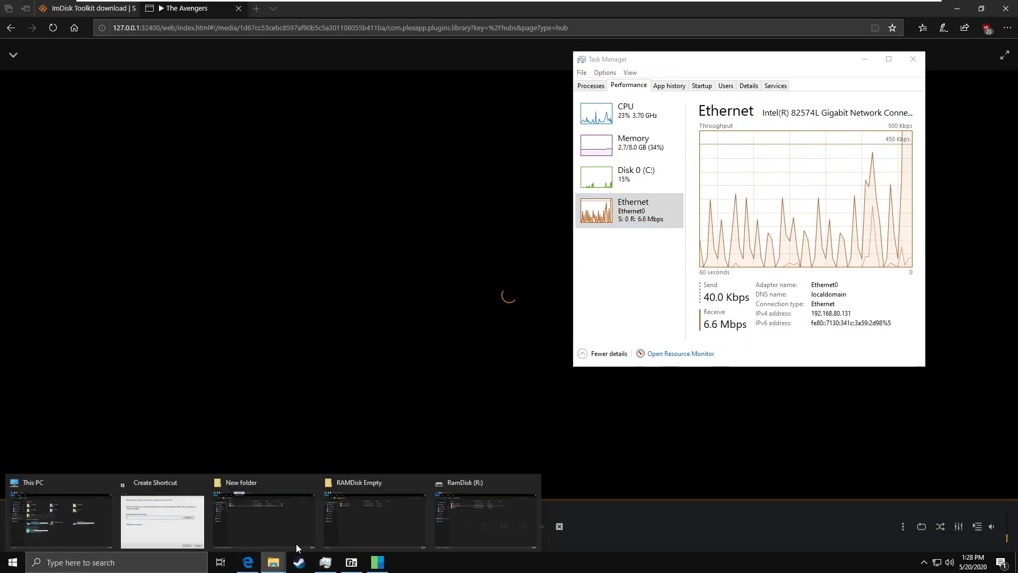
left_click(465, 504)
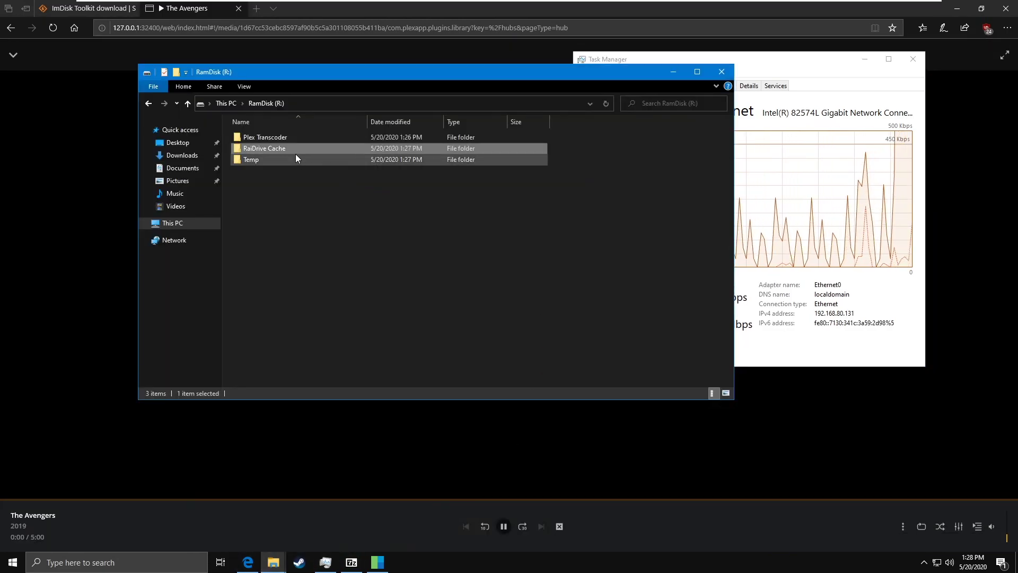
double_click(251, 159)
key("BackSpace")
double_click(262, 148)
double_click(264, 139)
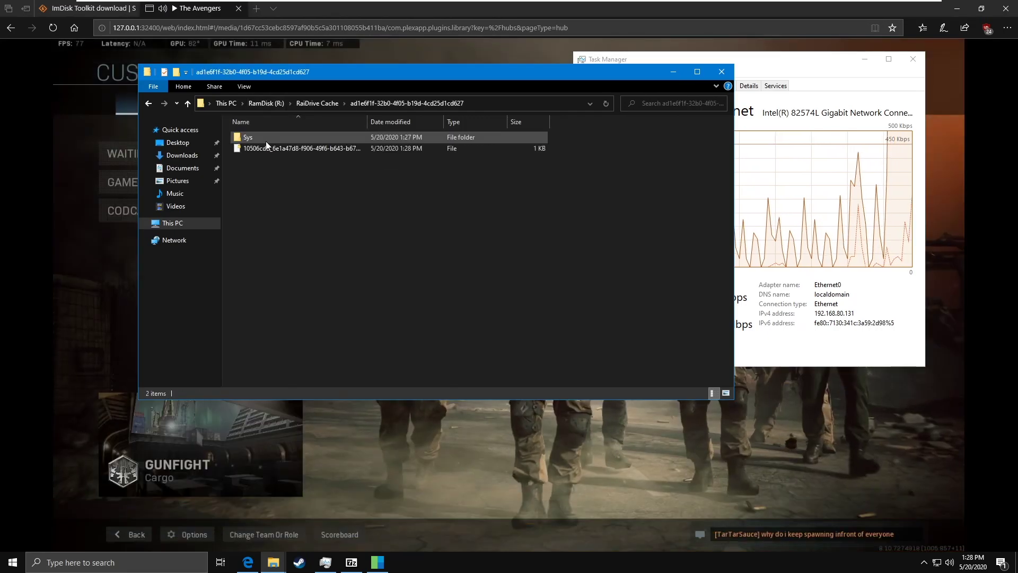
double_click(294, 137)
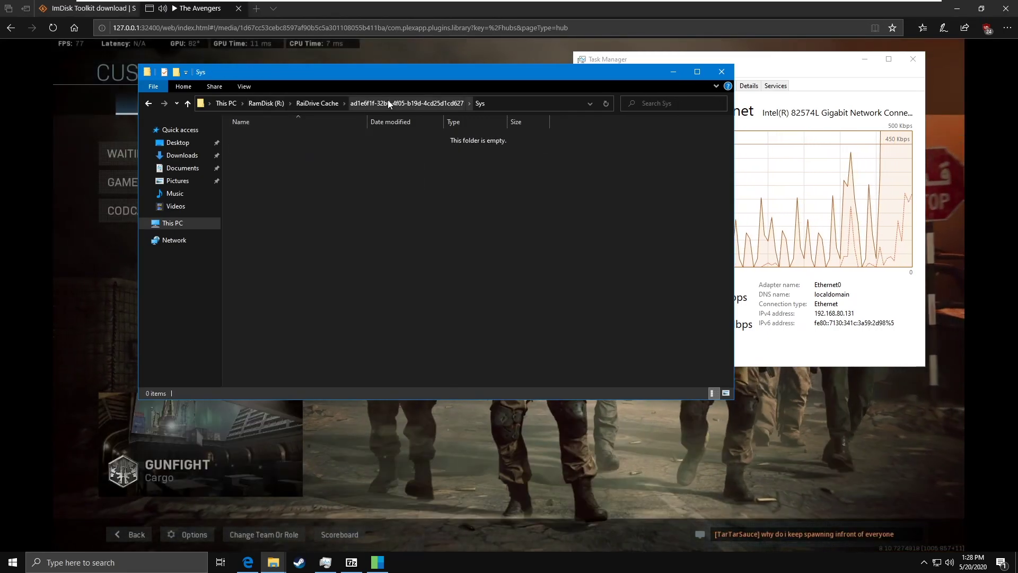
left_click(388, 103)
left_click_drag(534, 74, 451, 89)
left_click(443, 162)
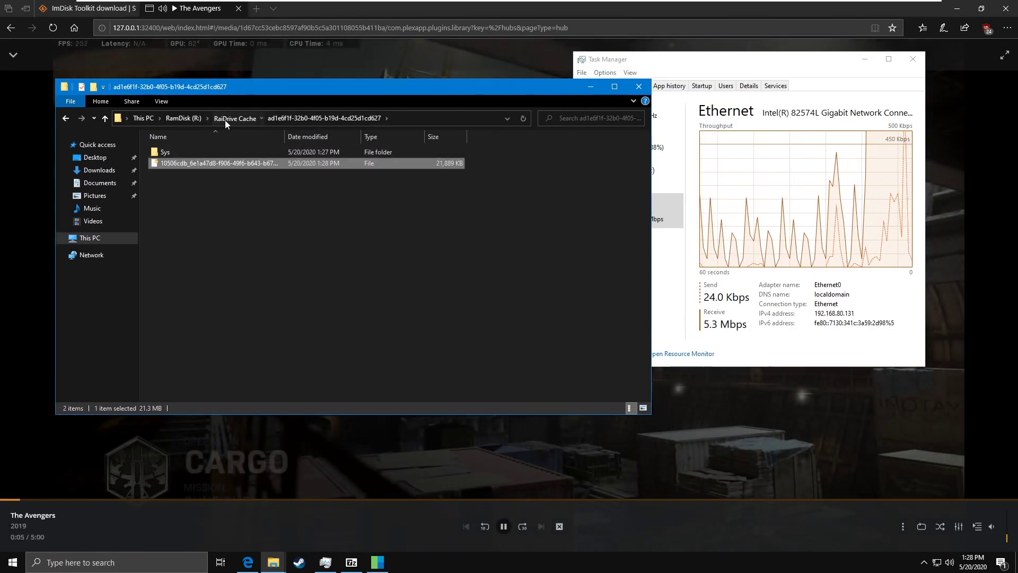
Open R:\Plex Transcoder and return to the Plex player
left_click(225, 120)
key("alt+Up")
double_click(196, 151)
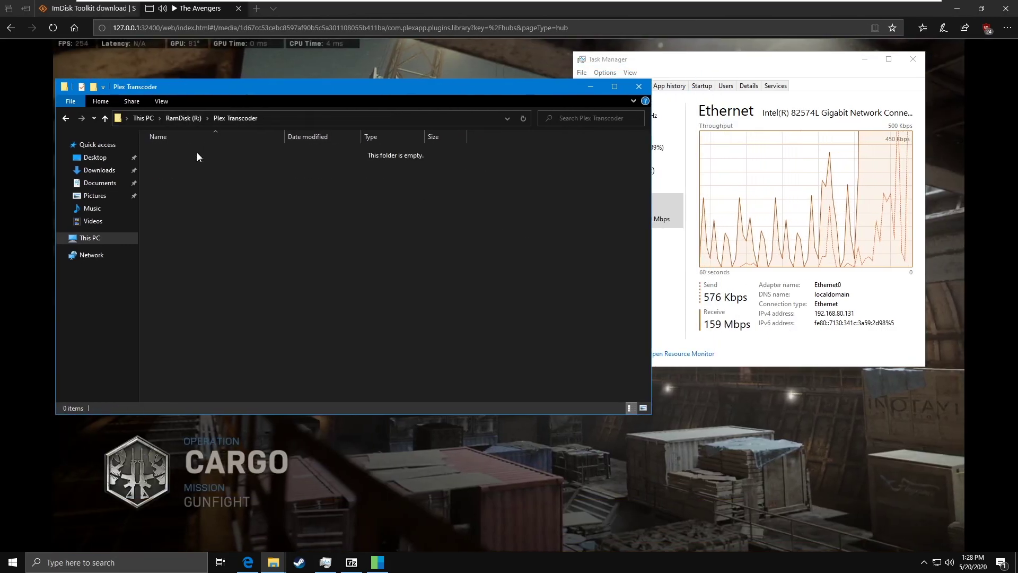
left_click(473, 99)
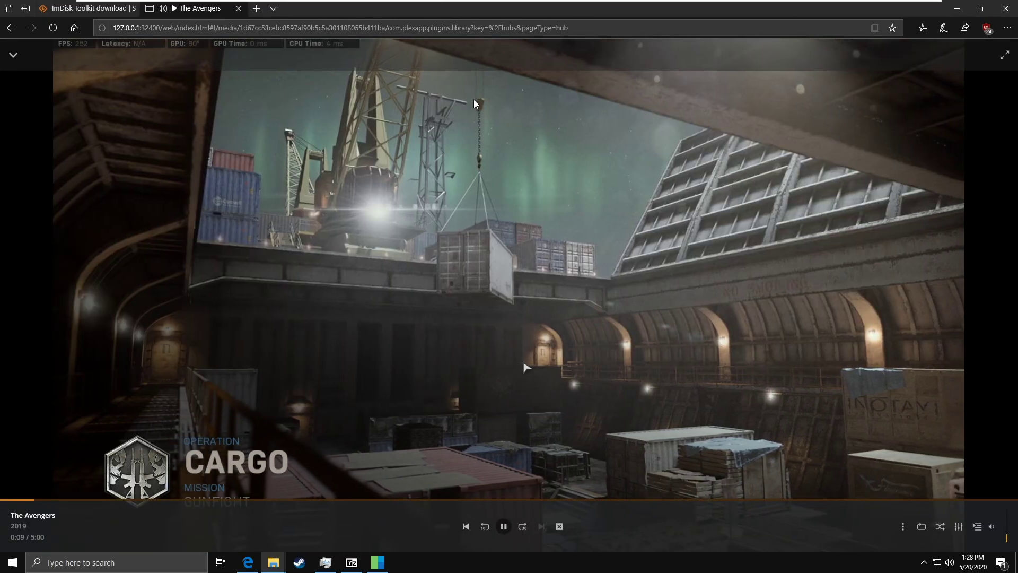
Switch the player's quality to a Convert option from the full quality list
left_click(958, 525)
left_click(578, 445)
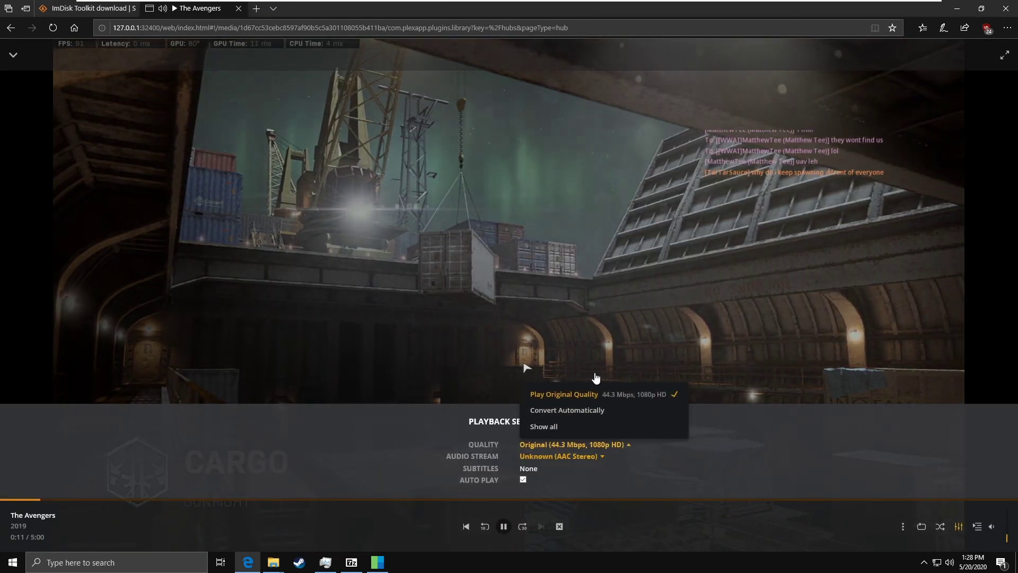
left_click(575, 428)
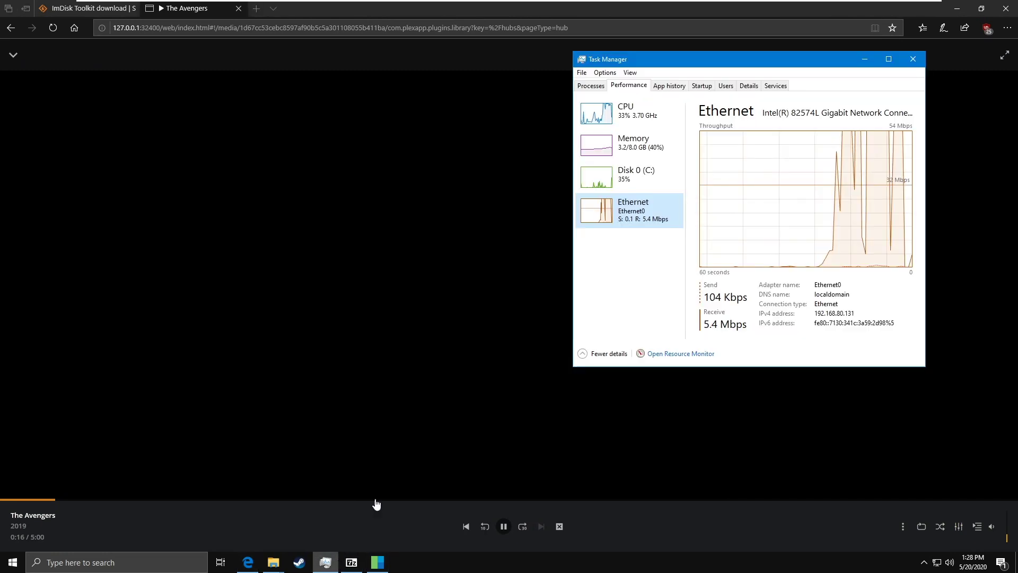
Check Plex Media Server and Plex Transcoder CPU load in Task Manager
left_click(592, 87)
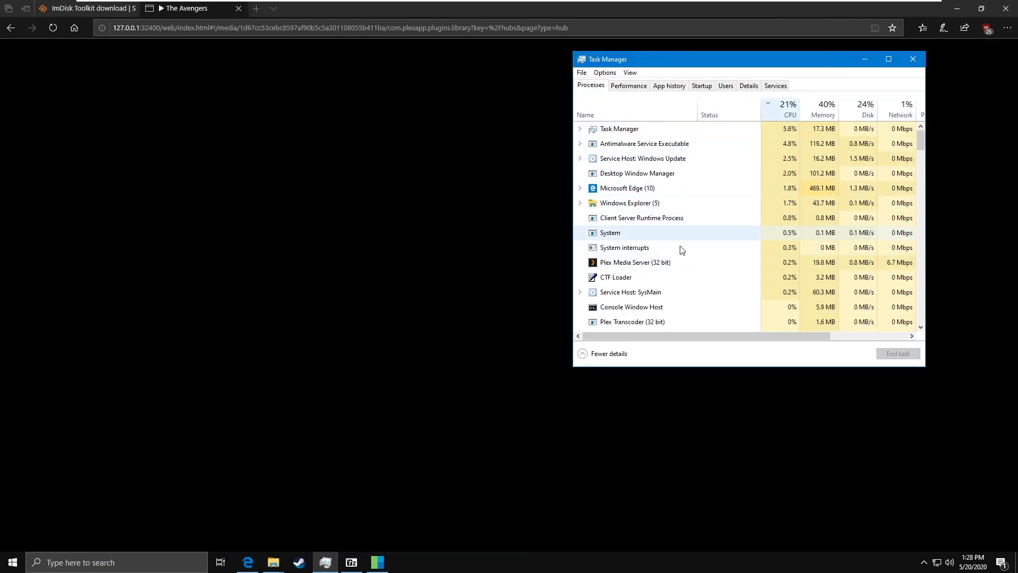
left_click(683, 261)
left_click(763, 131)
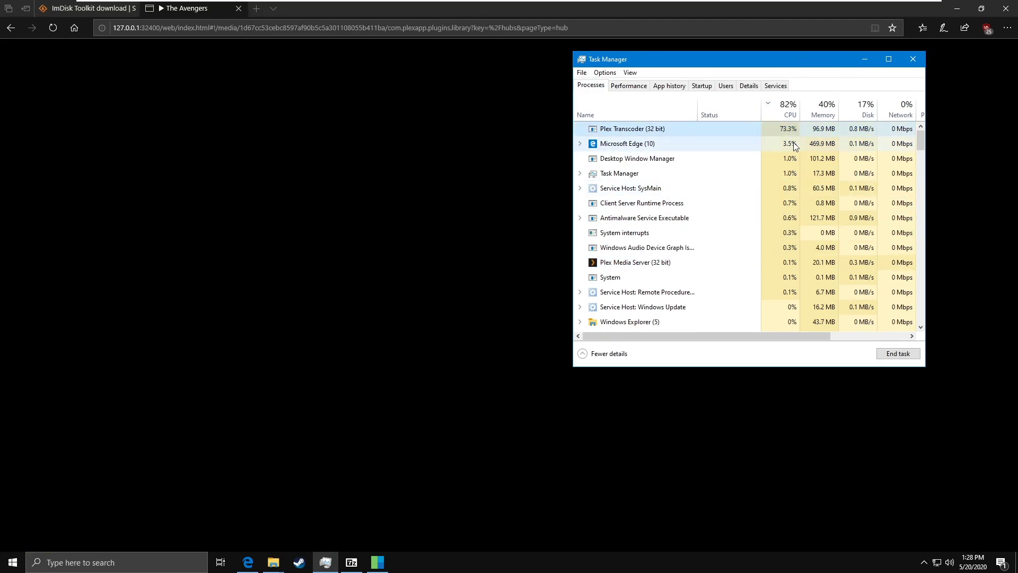
left_click(636, 86)
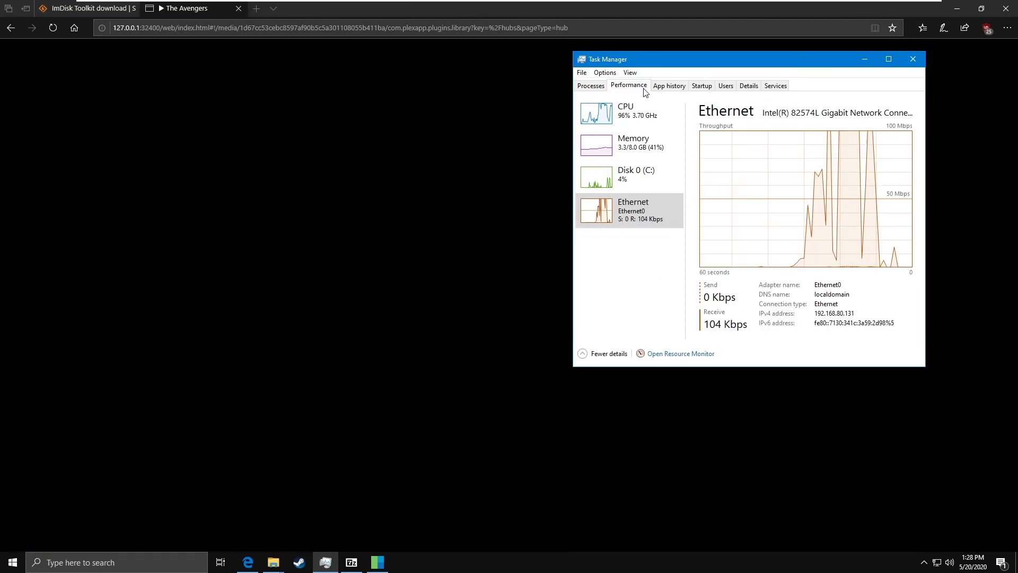
left_click(639, 119)
Open the active session under R:\Plex Transcoder\Transcode\Sessions to see the m4s chunks
mouse_move(273, 561)
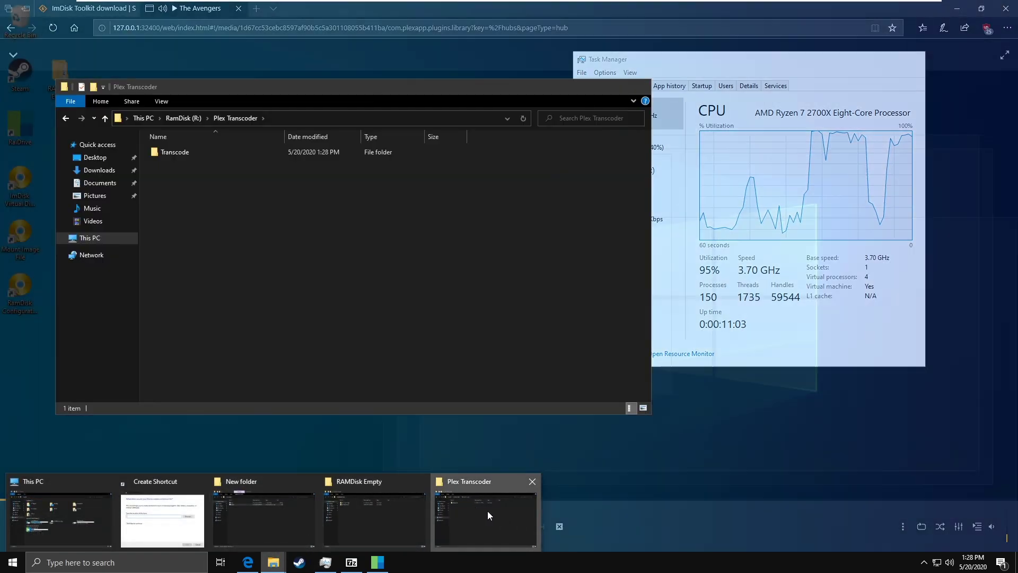
left_click(487, 514)
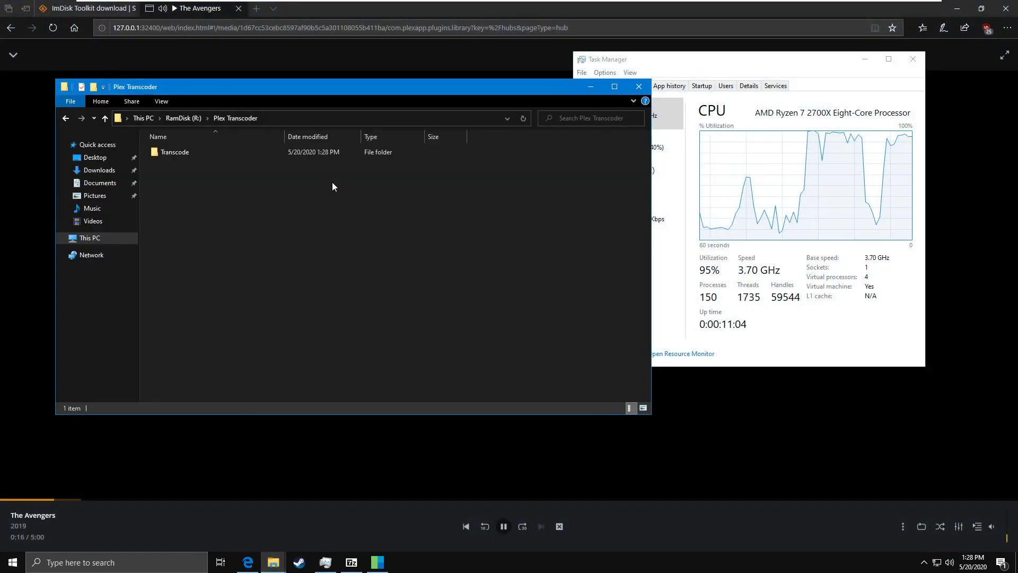
double_click(281, 152)
left_click(244, 154)
double_click(227, 151)
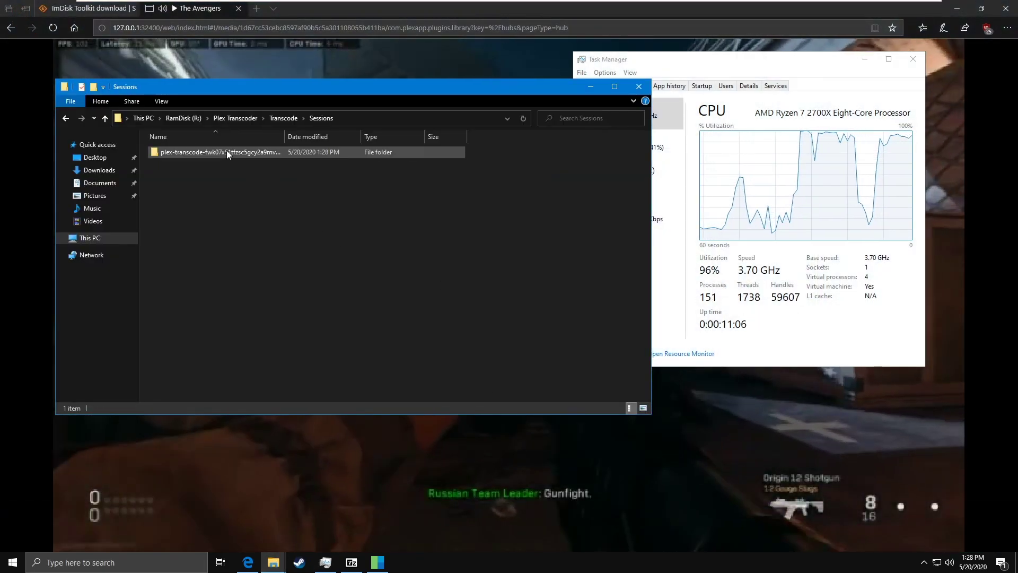
double_click(227, 152)
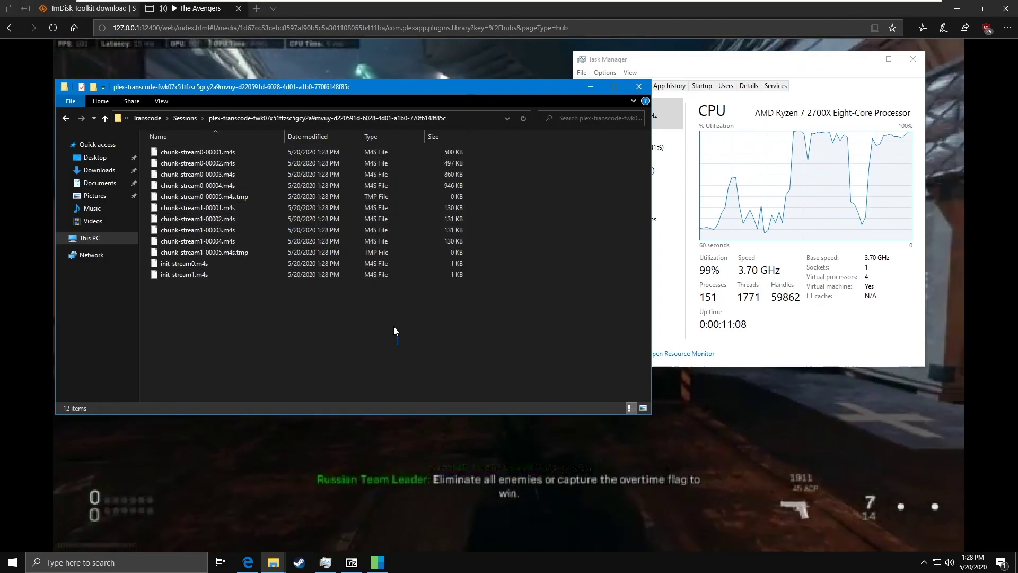
Confirm disk C stays idle in Task Manager's disk activity graph
left_click(326, 562)
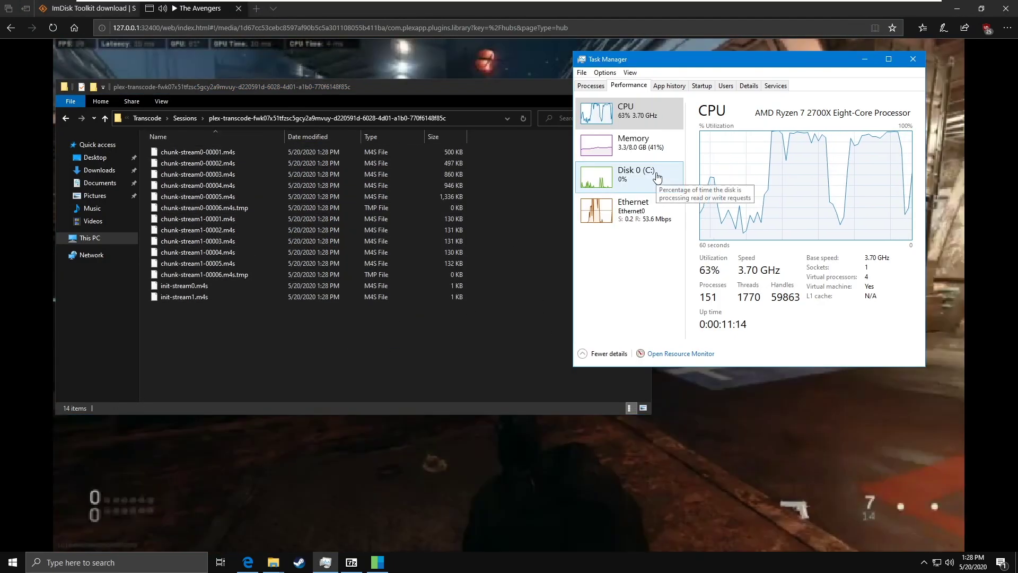
left_click(634, 174)
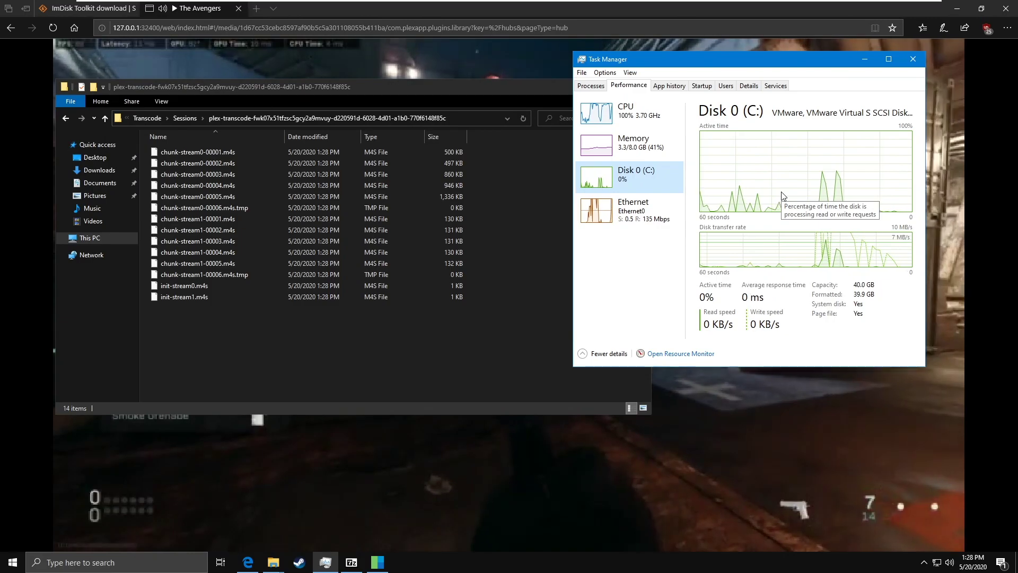
mouse_move(572, 531)
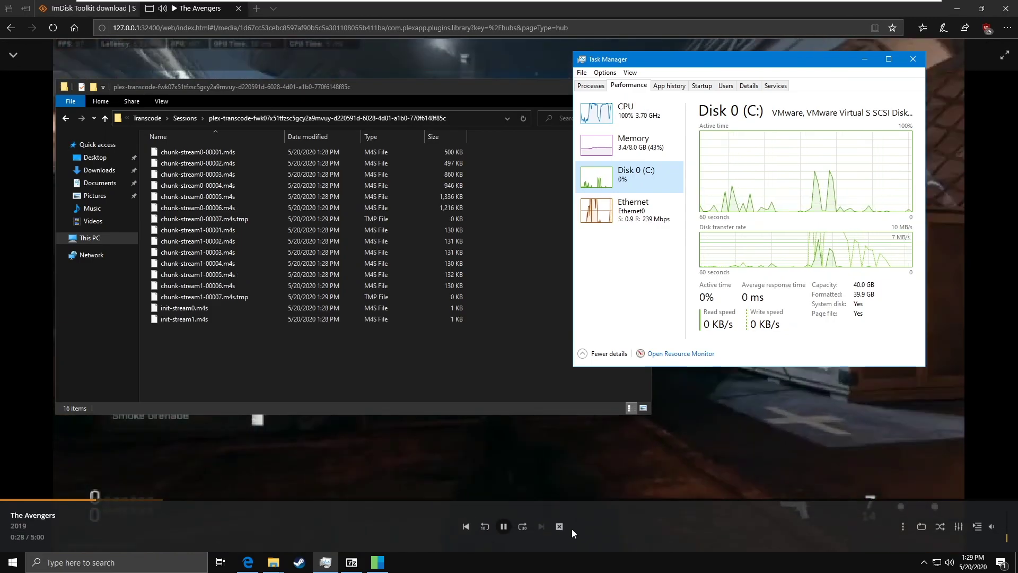